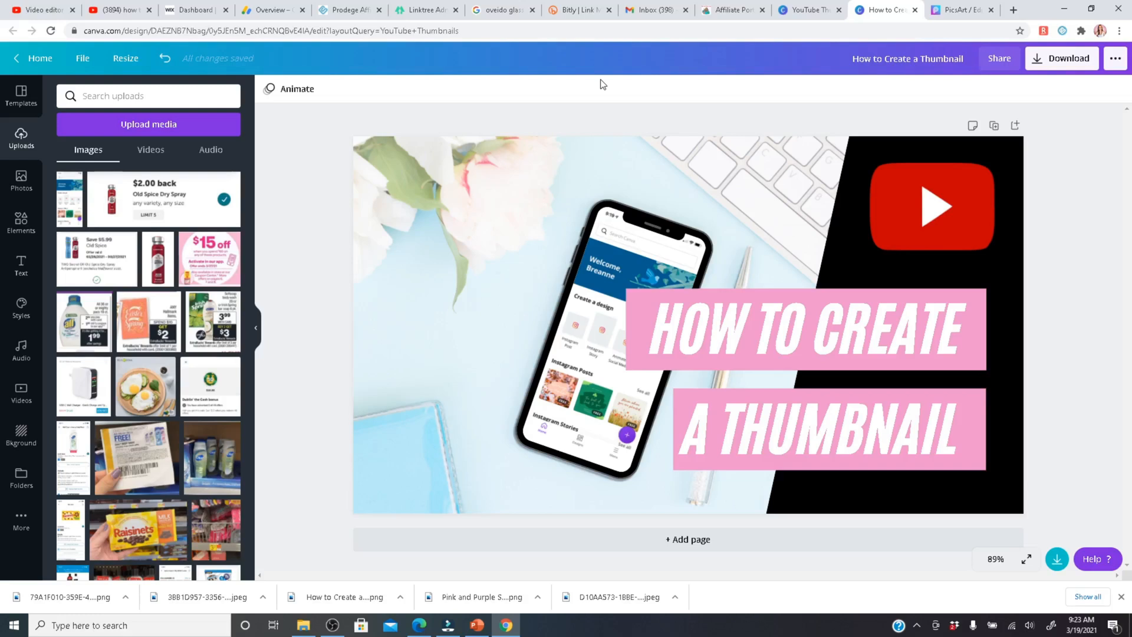
Return to the home page and examine the template categories offered there, from Instagram posts to logos and stories.
left_click(34, 59)
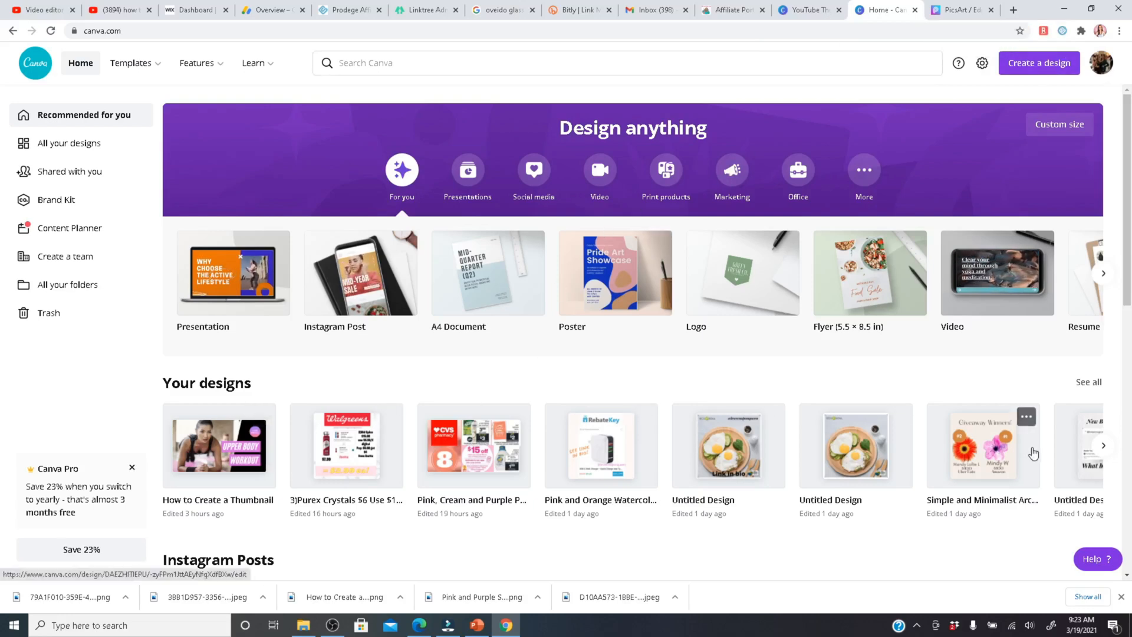
scroll(563, 348, "down", 1)
scroll(564, 349, "down", 3)
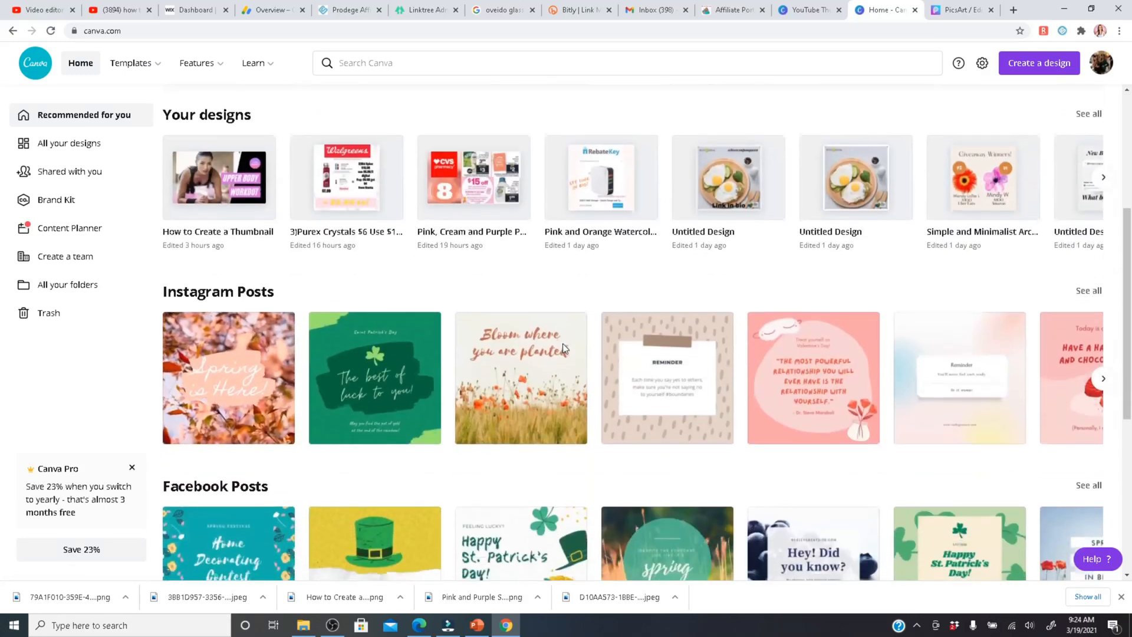
scroll(563, 348, "down", 1)
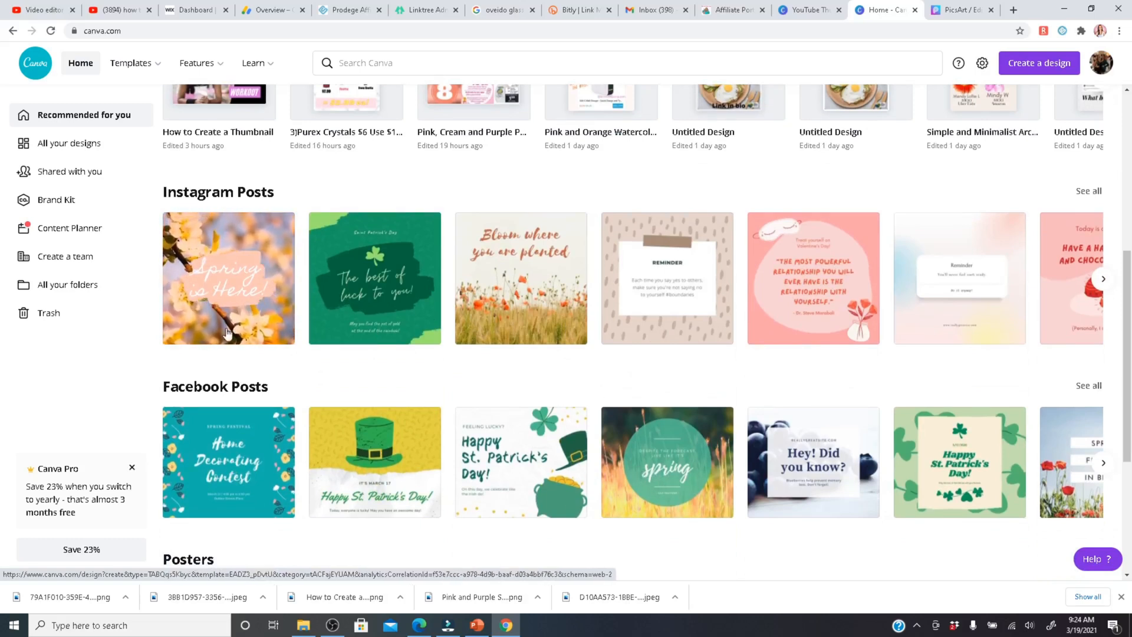
scroll(380, 481, "down", 4)
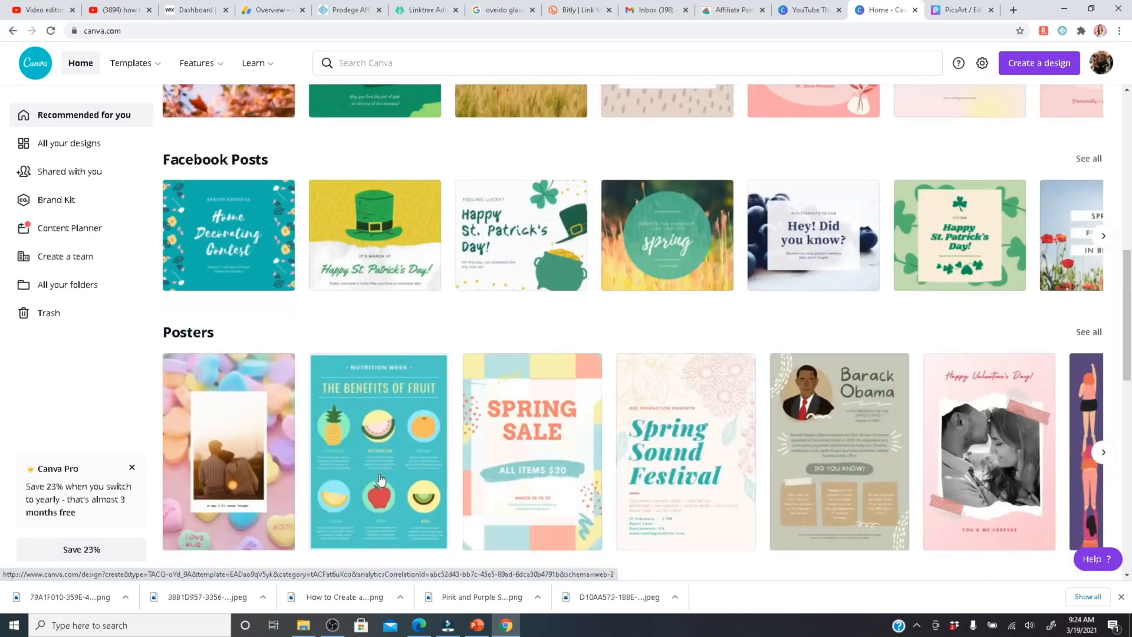
scroll(380, 480, "up", 2)
scroll(380, 481, "up", 2)
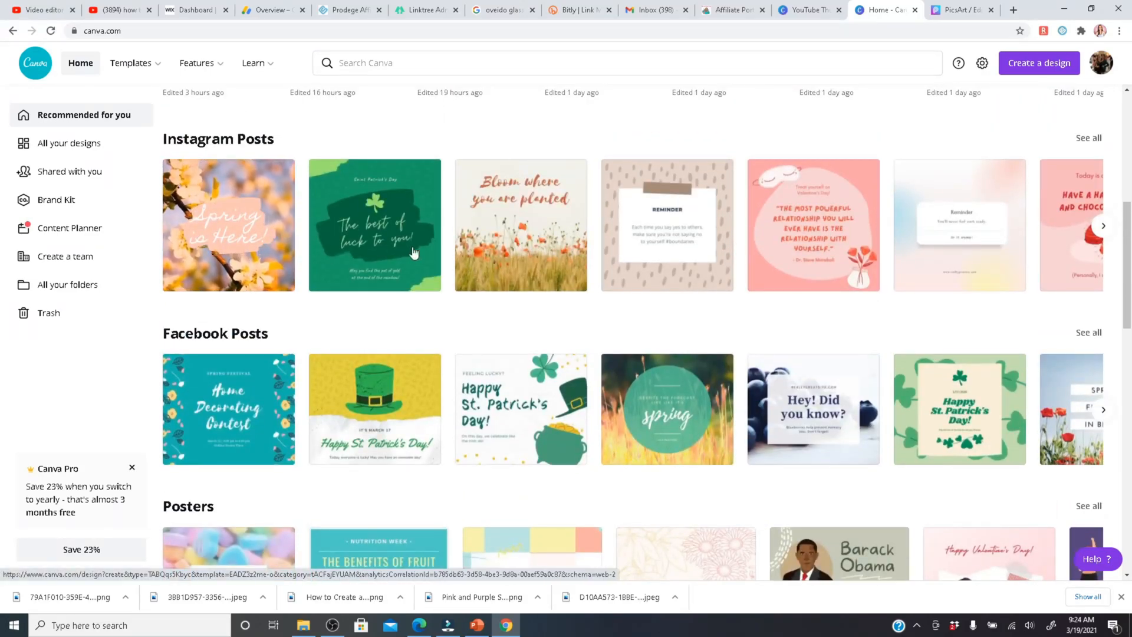
scroll(533, 268, "down", 9)
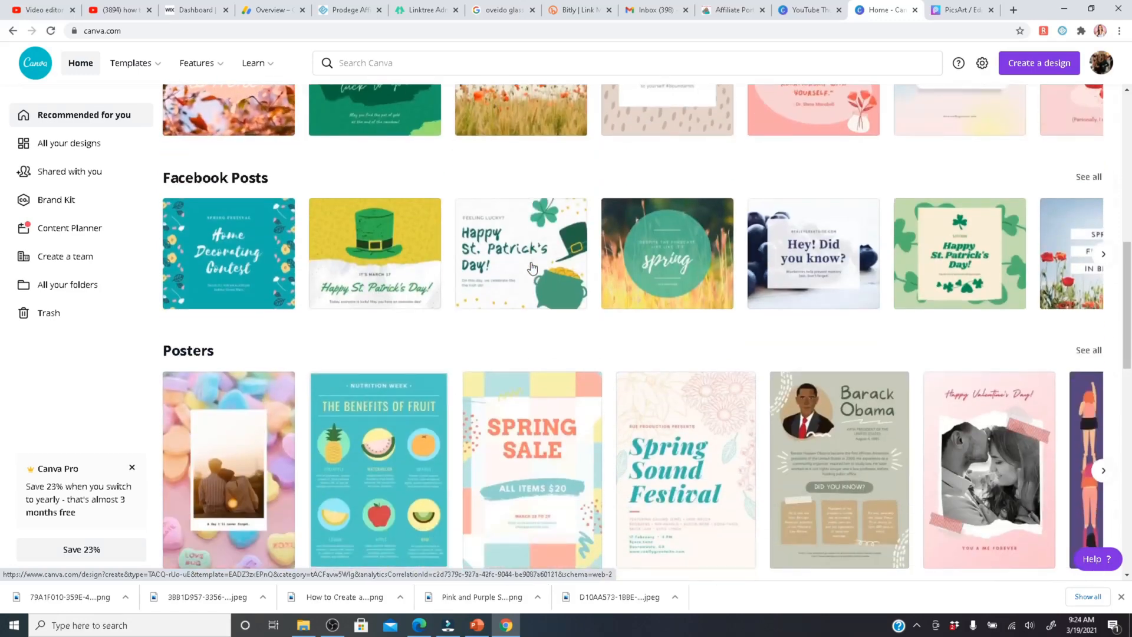
scroll(532, 268, "down", 5)
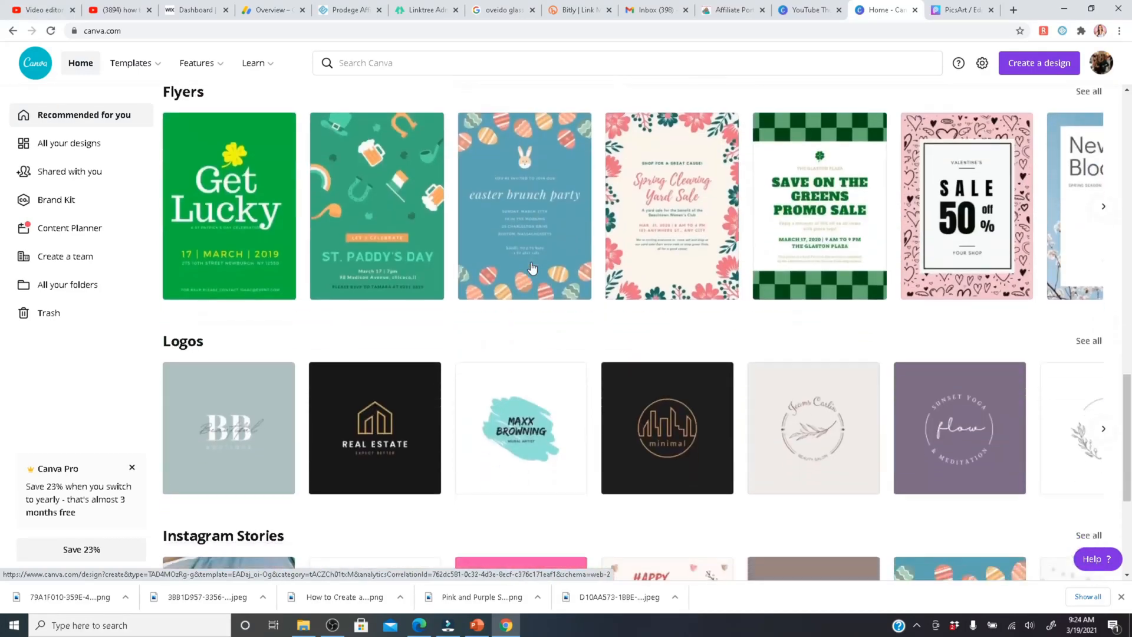
scroll(532, 268, "down", 1)
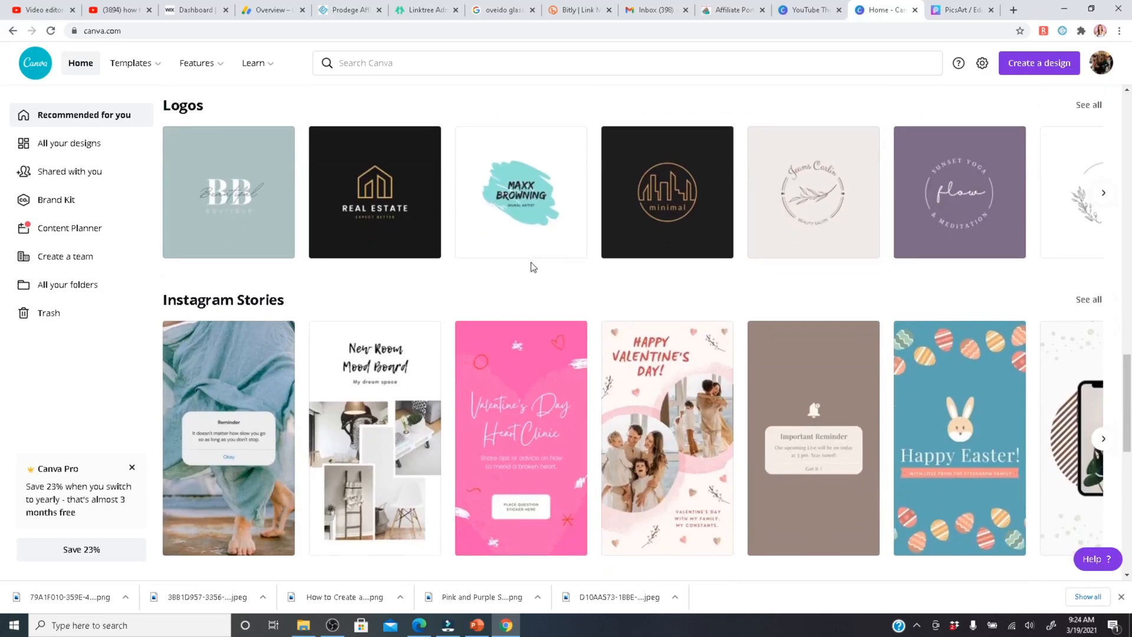
scroll(532, 268, "down", 3)
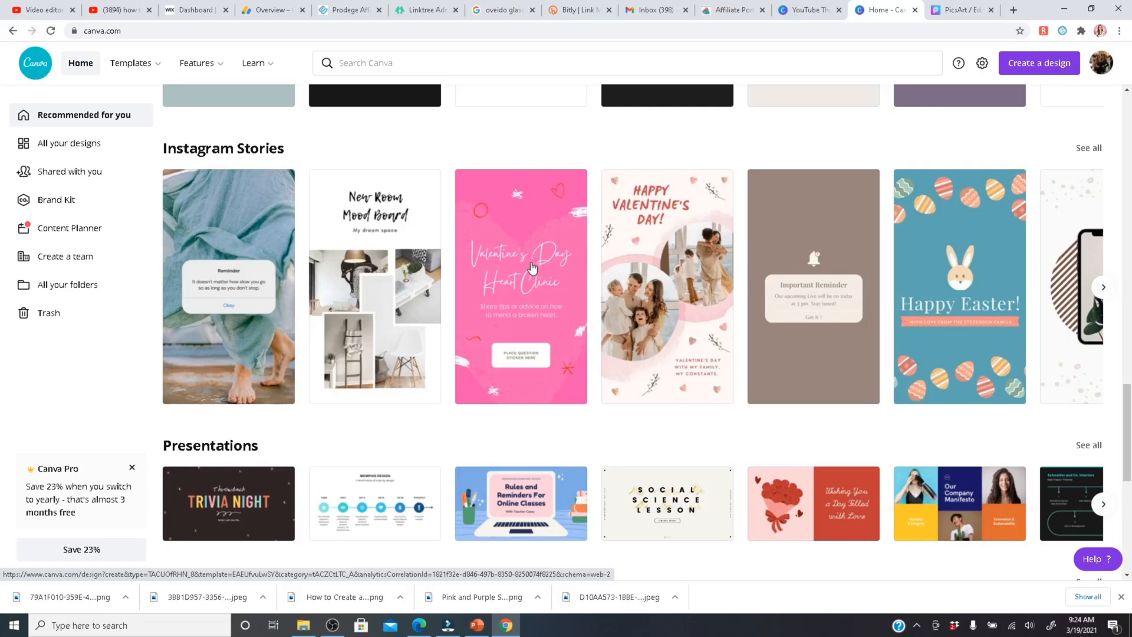
Open the pink and black "Upper Body Workout" template from the YouTube Thumbnails category as a new design.
scroll(531, 268, "down", 5)
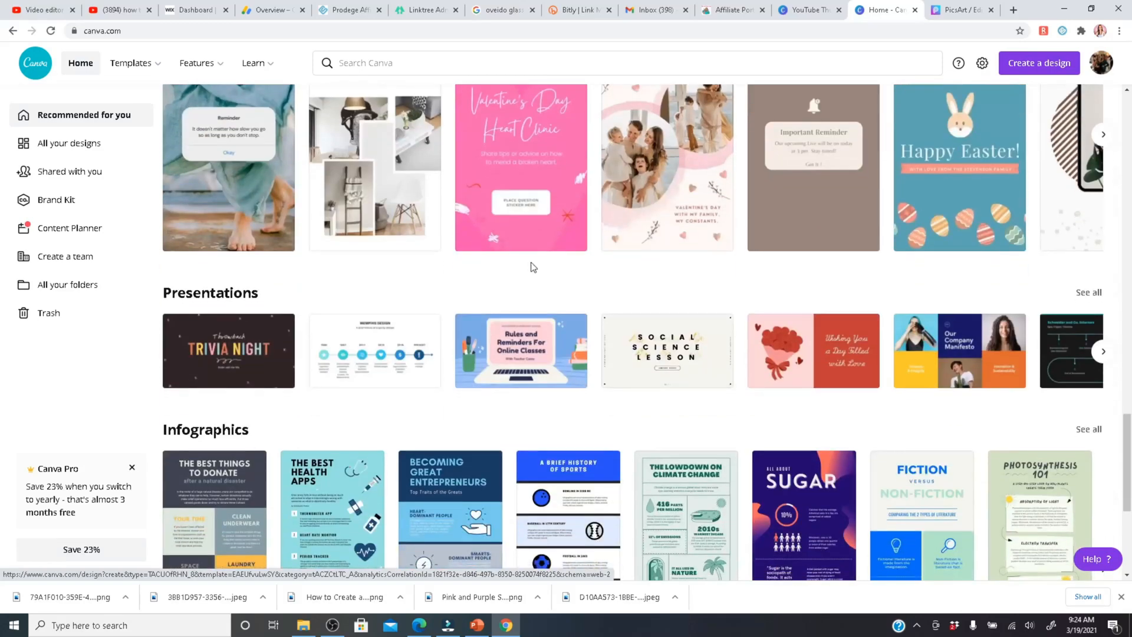
scroll(531, 269, "down", 15)
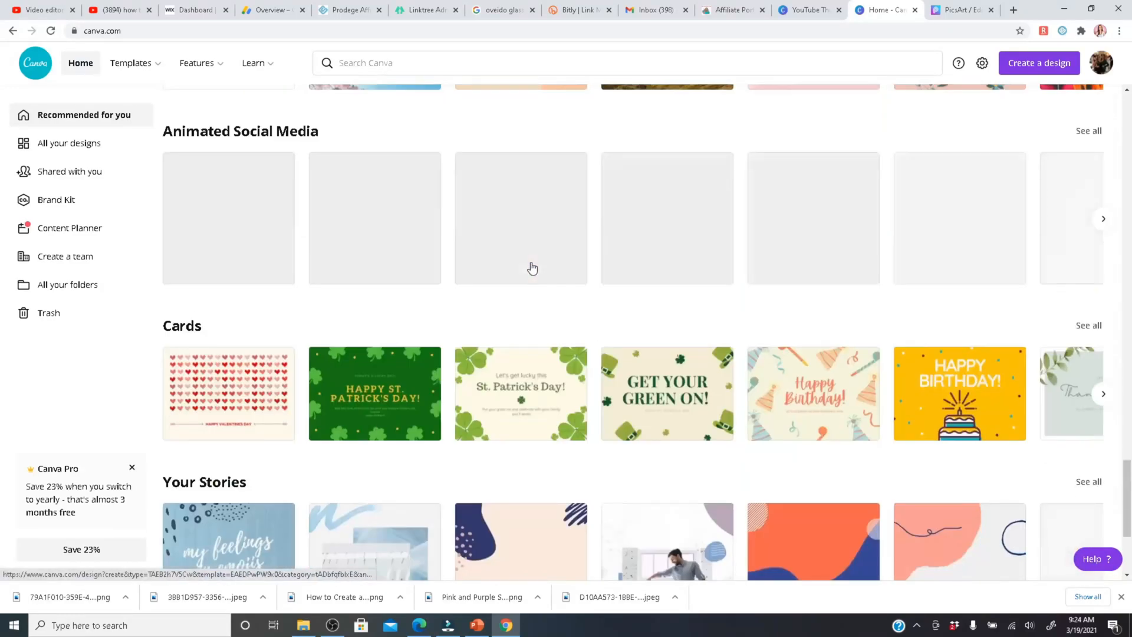
scroll(532, 269, "down", 3)
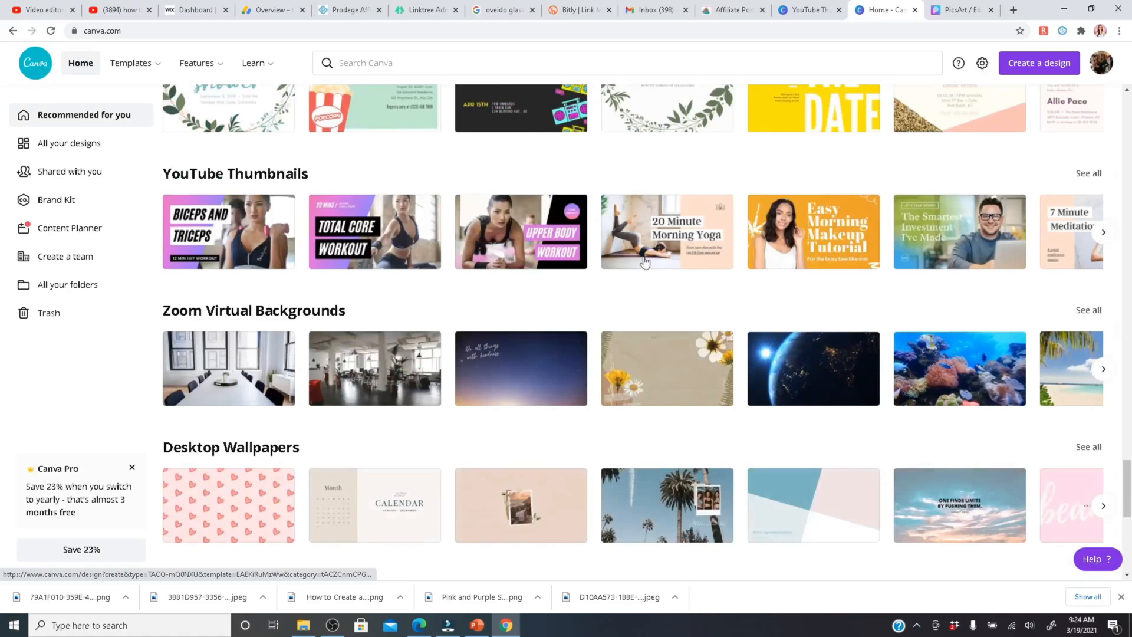
left_click(519, 223)
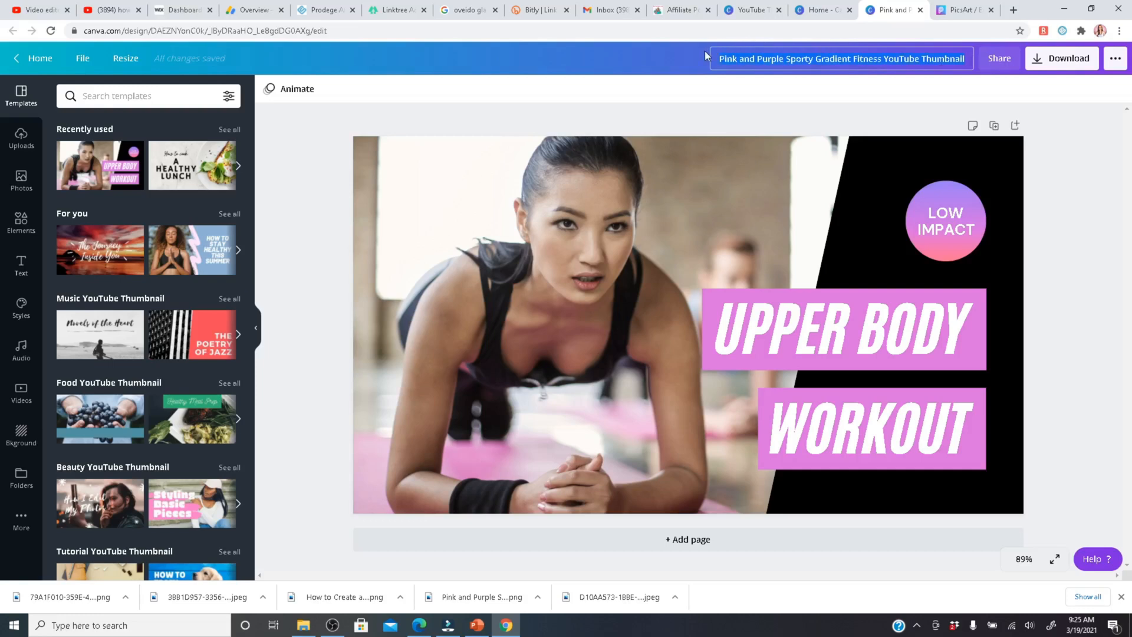
Rename the design as "How to create a thumbnail video thumbnail".
type("H")
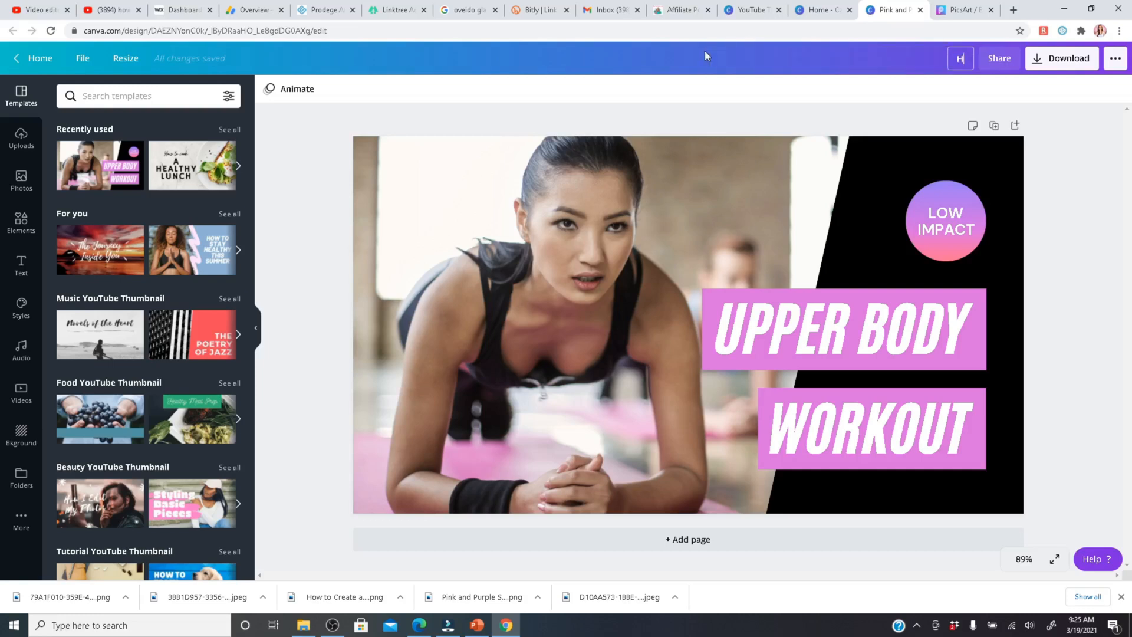
type("ow to create a thu")
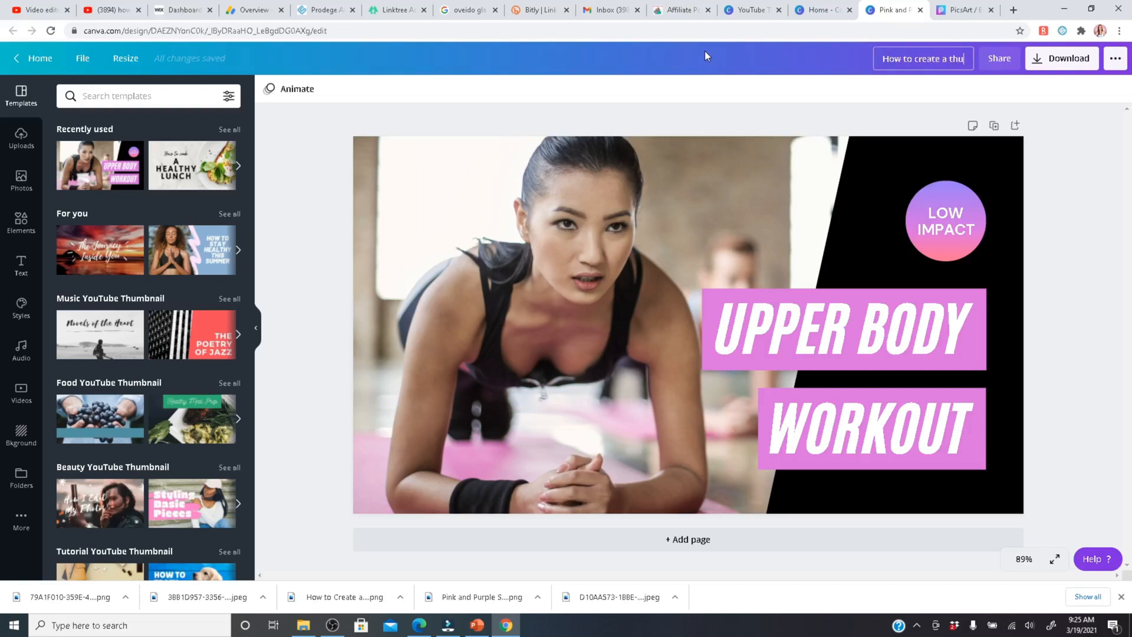
type("mbnail video thumbani")
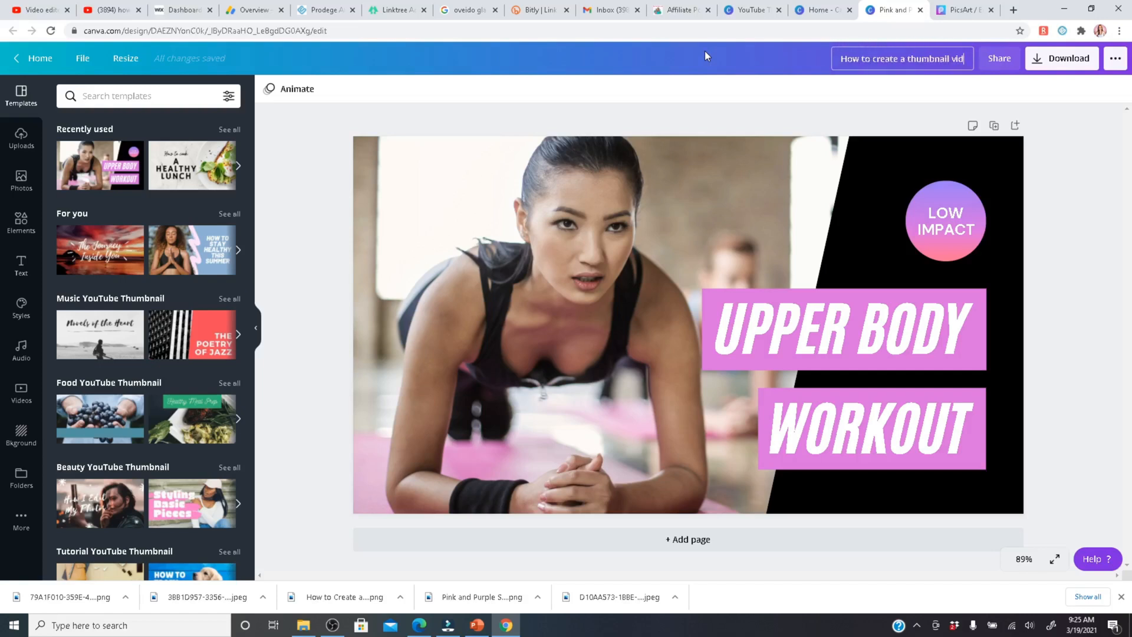
key("BackSpace")
key("BackSpace")
key("BackSpace")
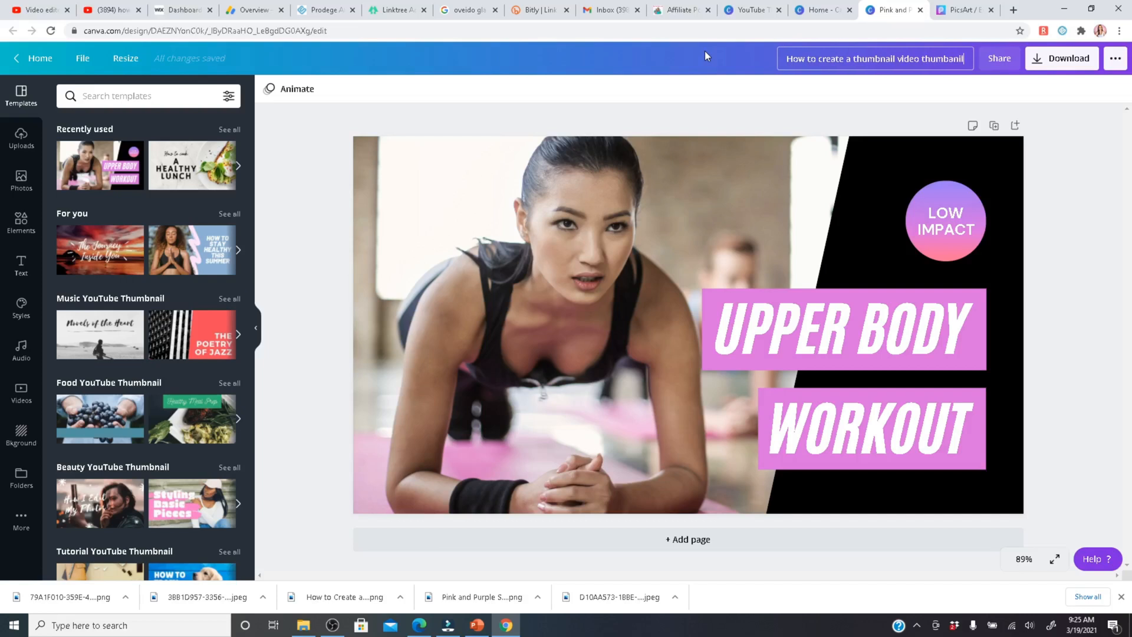
type("nail")
key("Return")
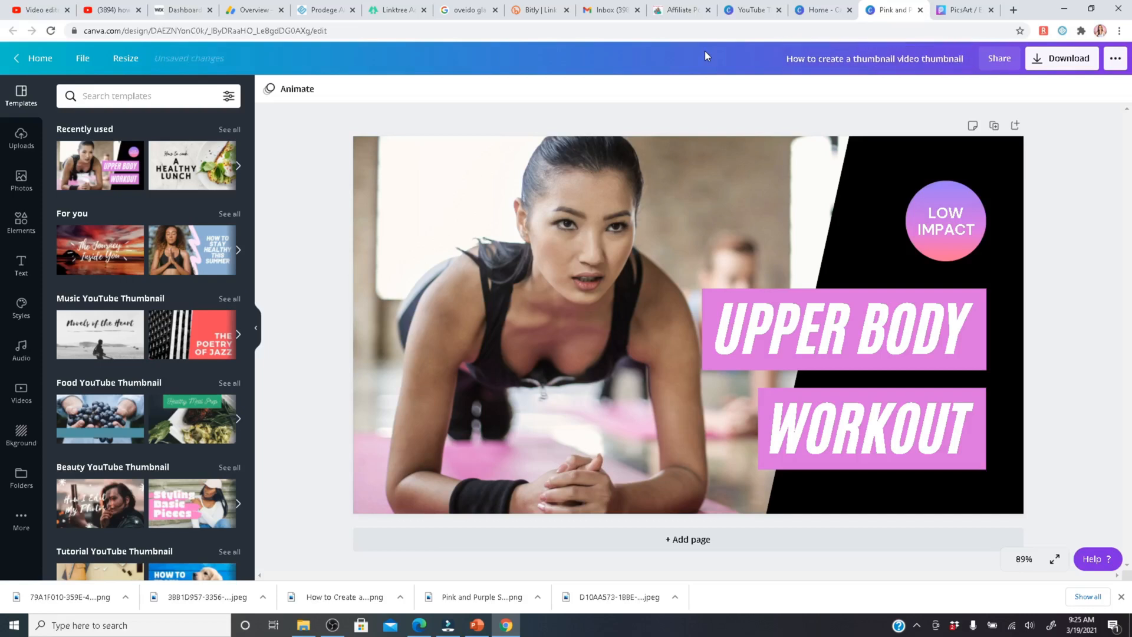
Search the photos for "cell phone" and add the one showing a phone on a blue desk with flowers and keyboard.
left_click(606, 288)
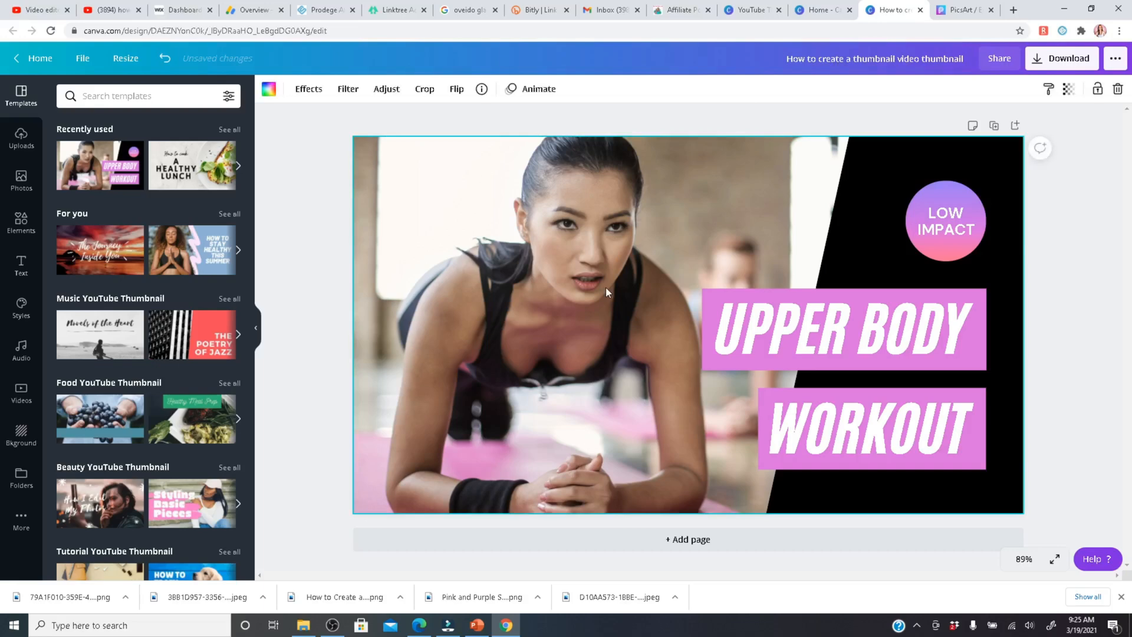
left_click(20, 180)
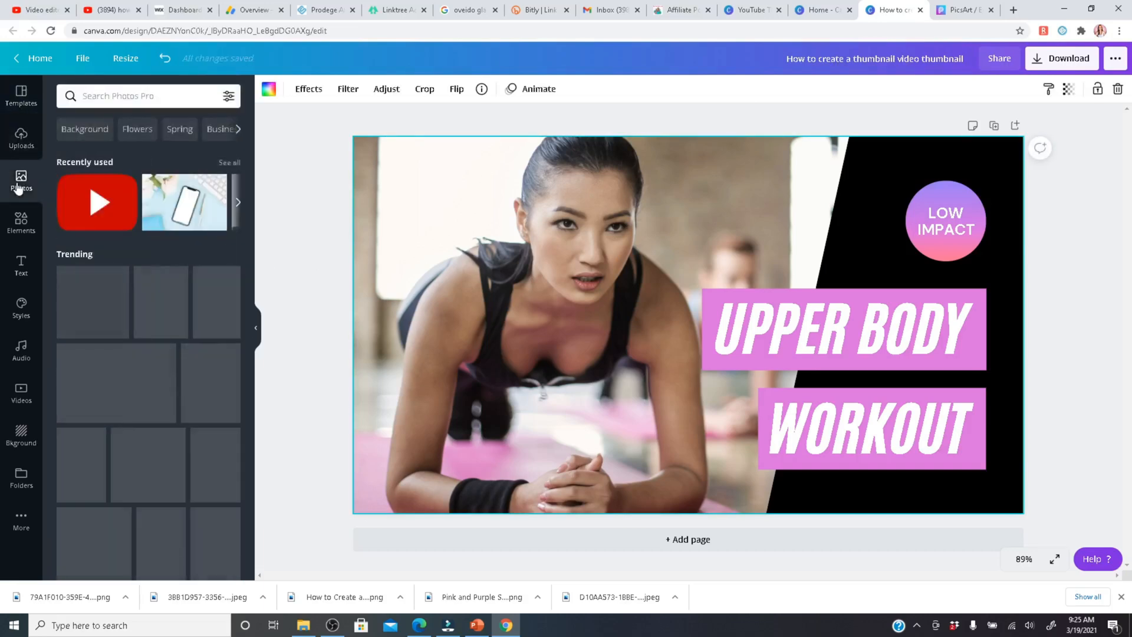
left_click(146, 95)
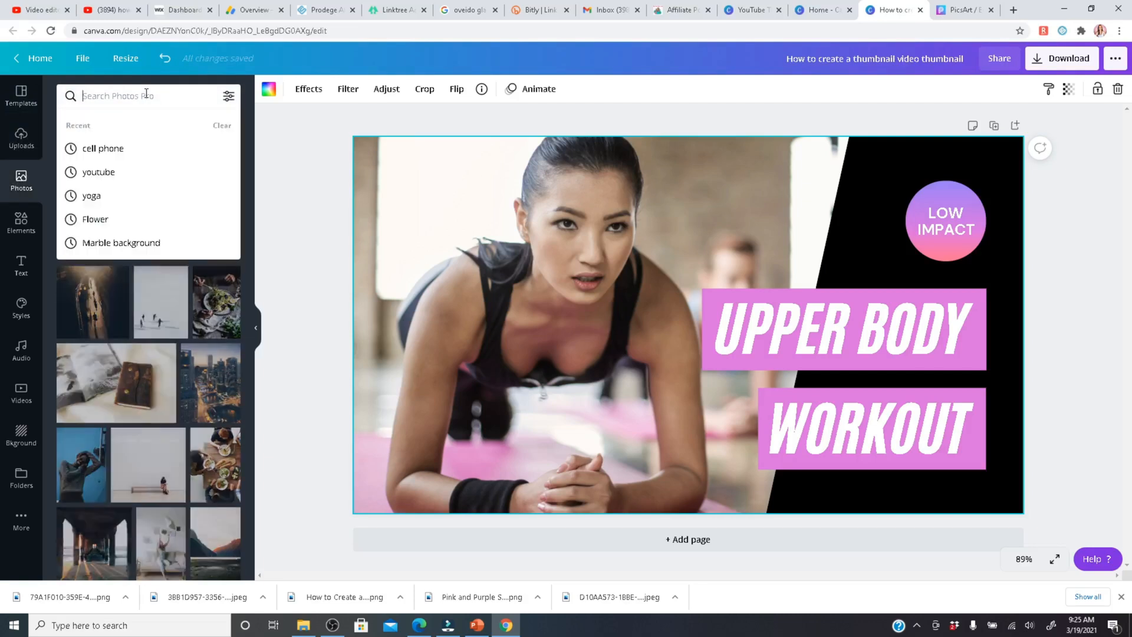
type("cell phone")
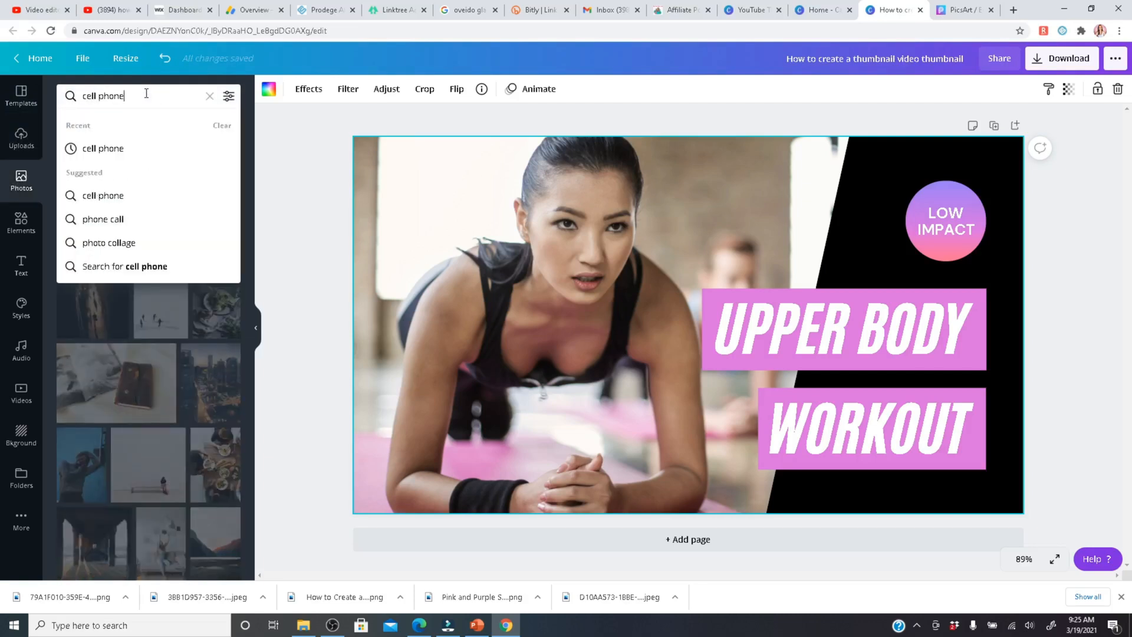
key("Return")
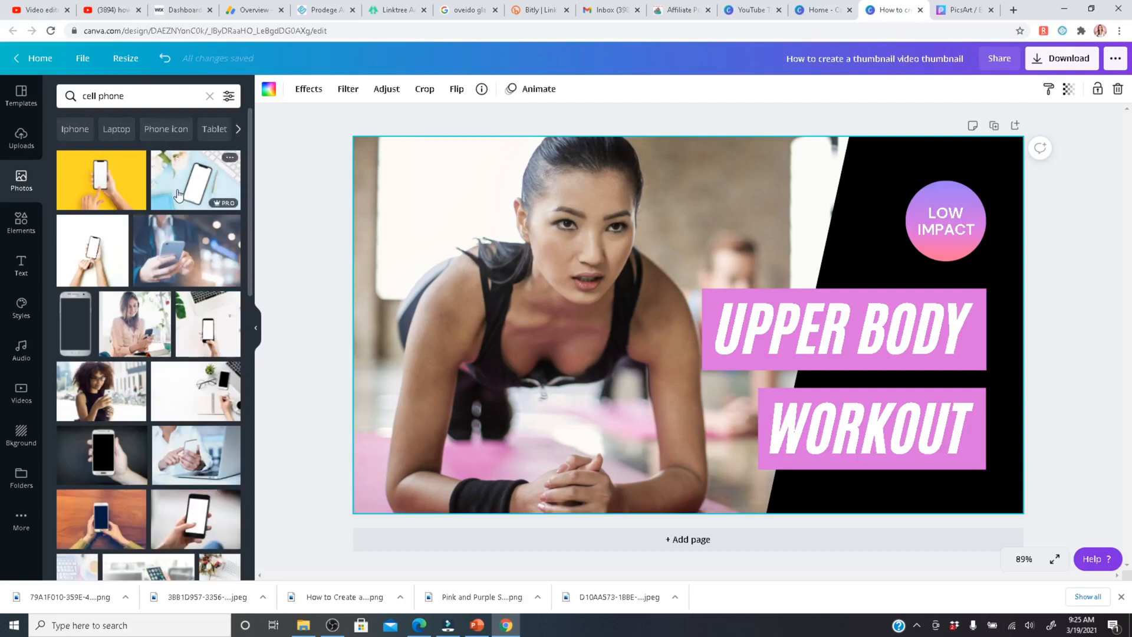
mouse_move(231, 205)
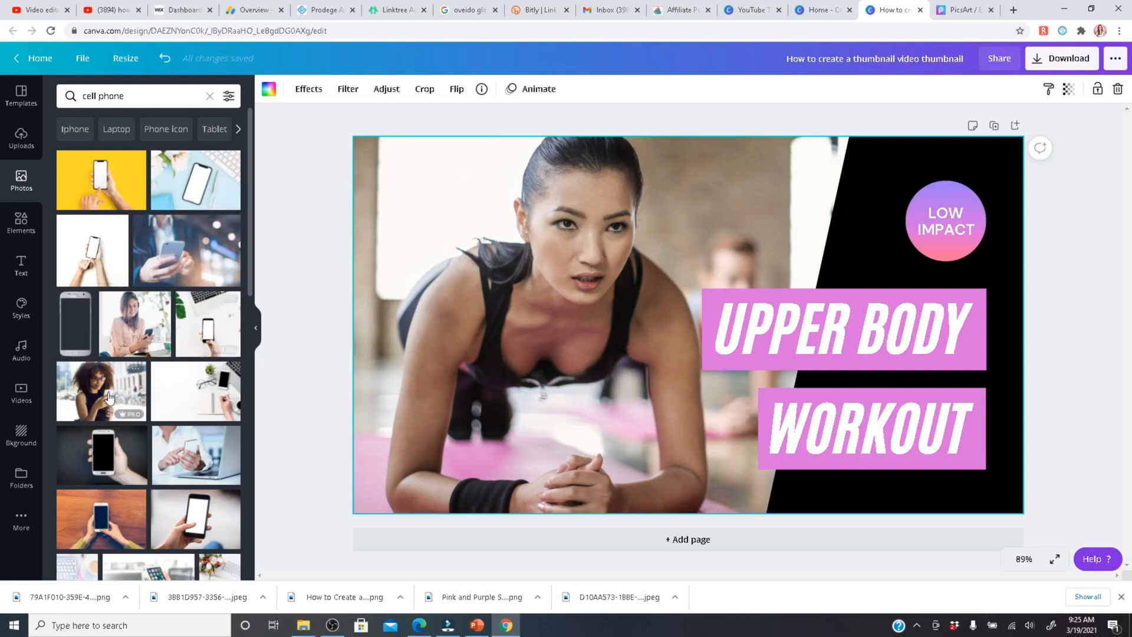
left_click(200, 177)
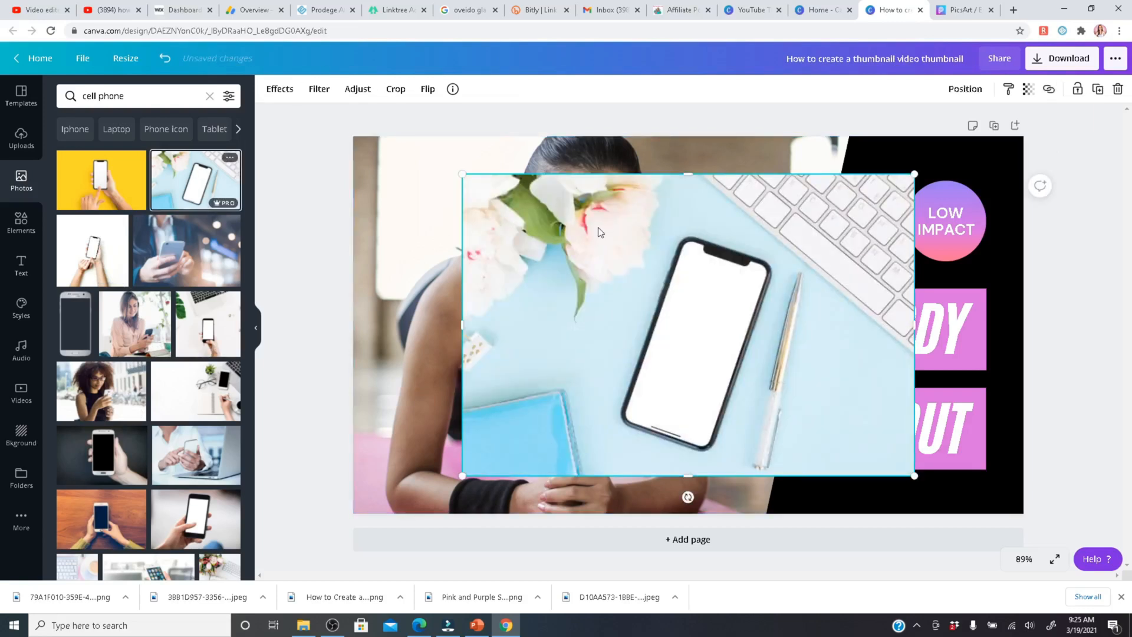
Move the phone photo to the page's upper-left corner and delete the template's background photo of the exercising woman.
left_click_drag(607, 246, 529, 205)
left_click(553, 170)
key("Delete")
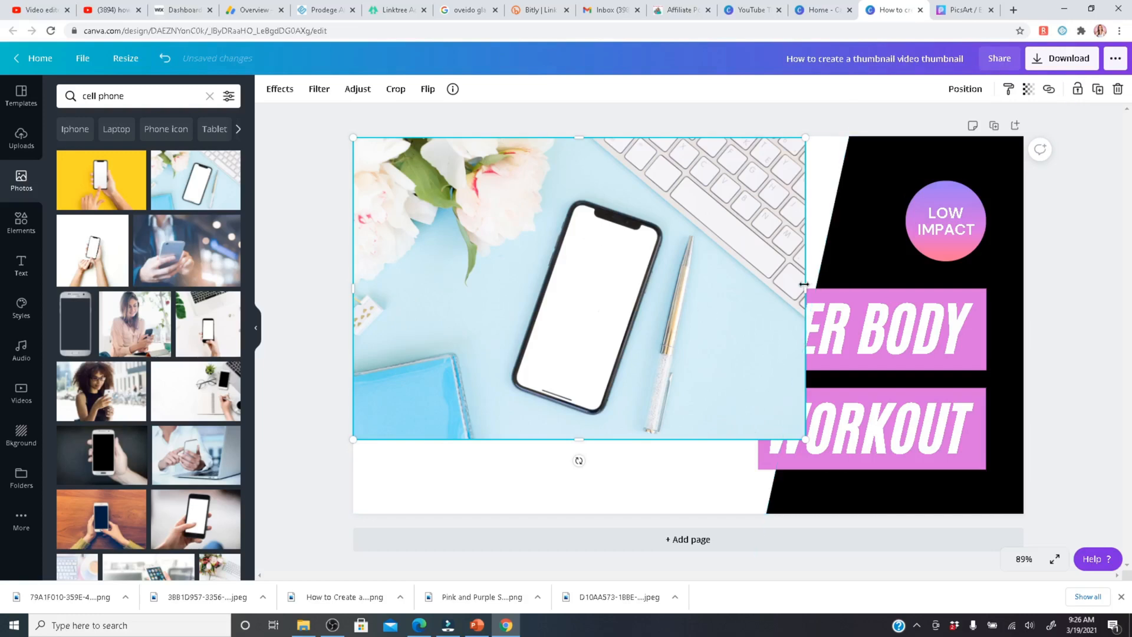
Enlarge the phone photo to about 959 × 717 so it spans the full page height and overlaps the black shape's slanted edge.
left_click_drag(805, 282, 854, 281)
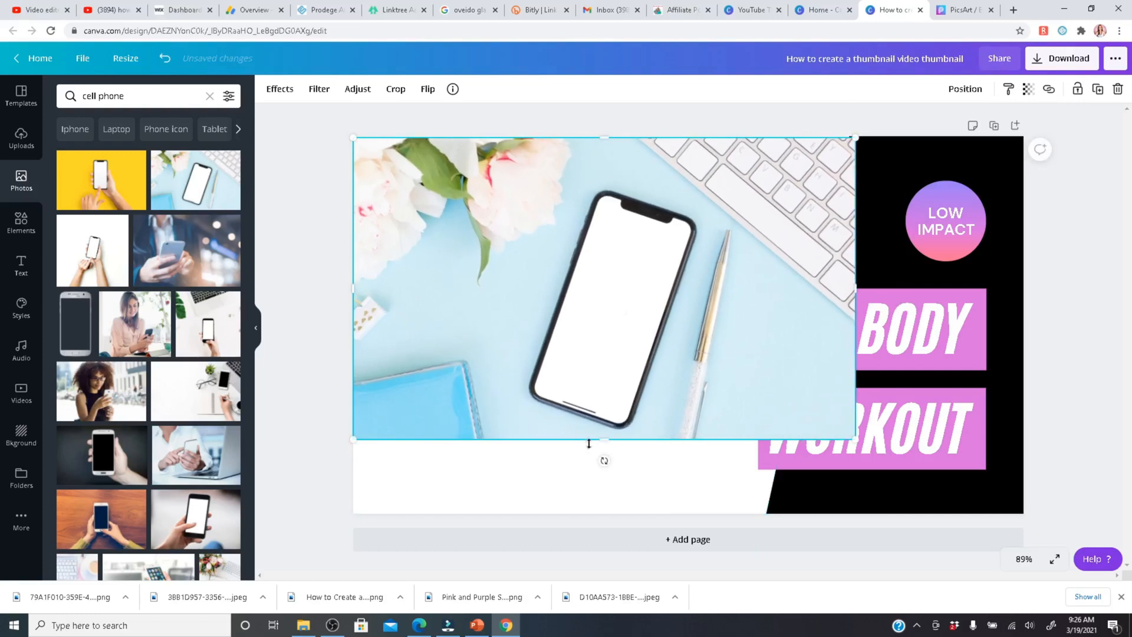
left_click_drag(602, 440, 597, 513)
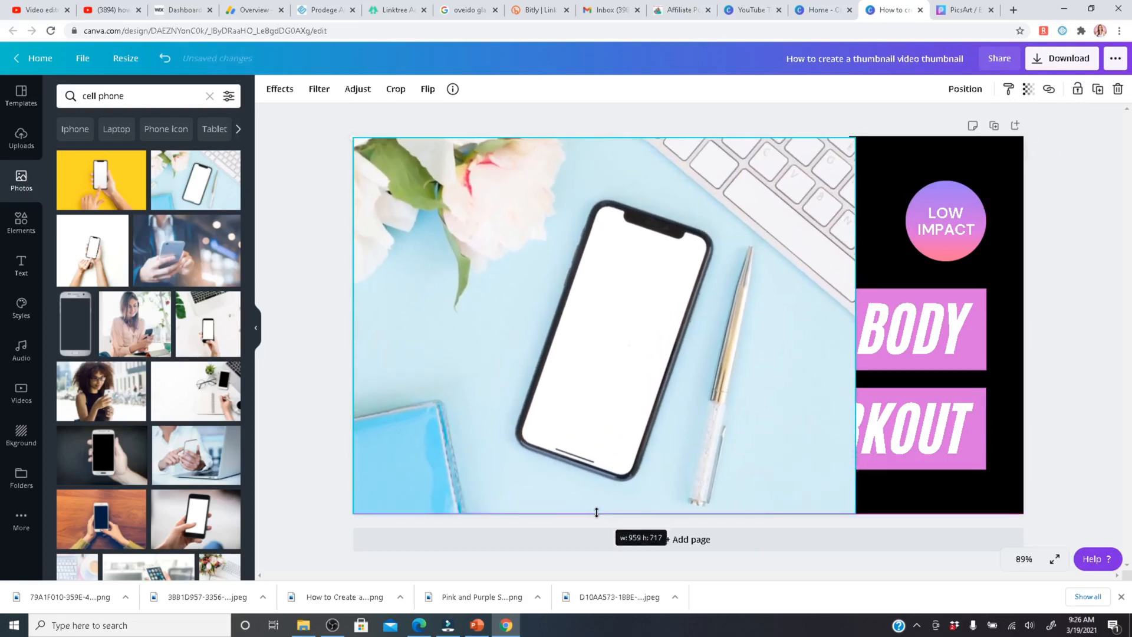
left_click_drag(532, 211, 533, 211)
left_click(313, 218)
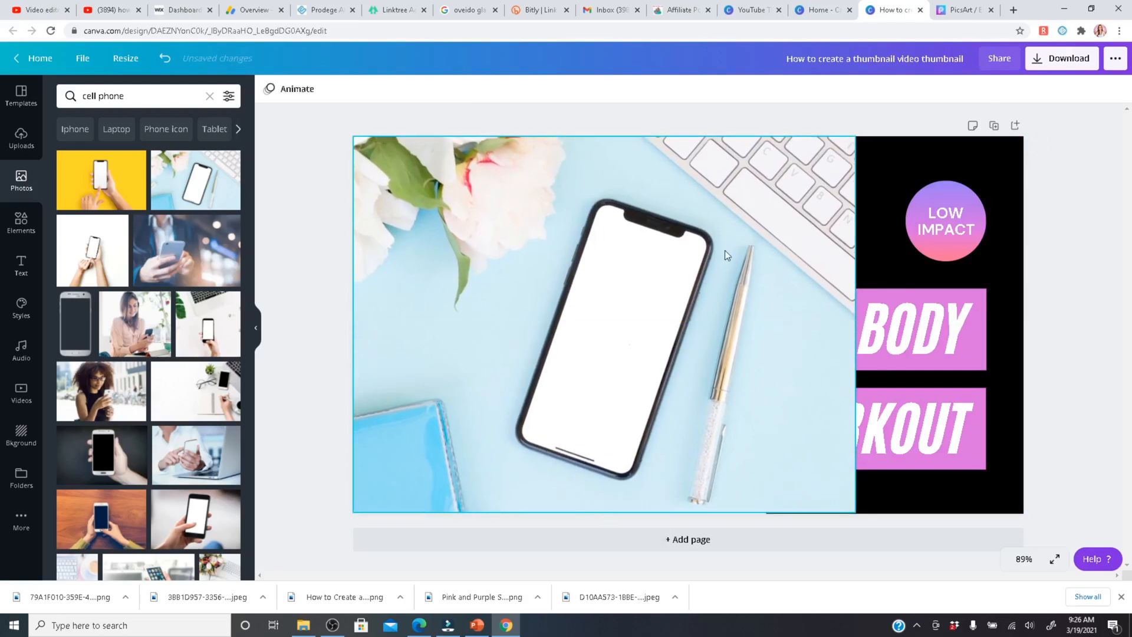
left_click(581, 490)
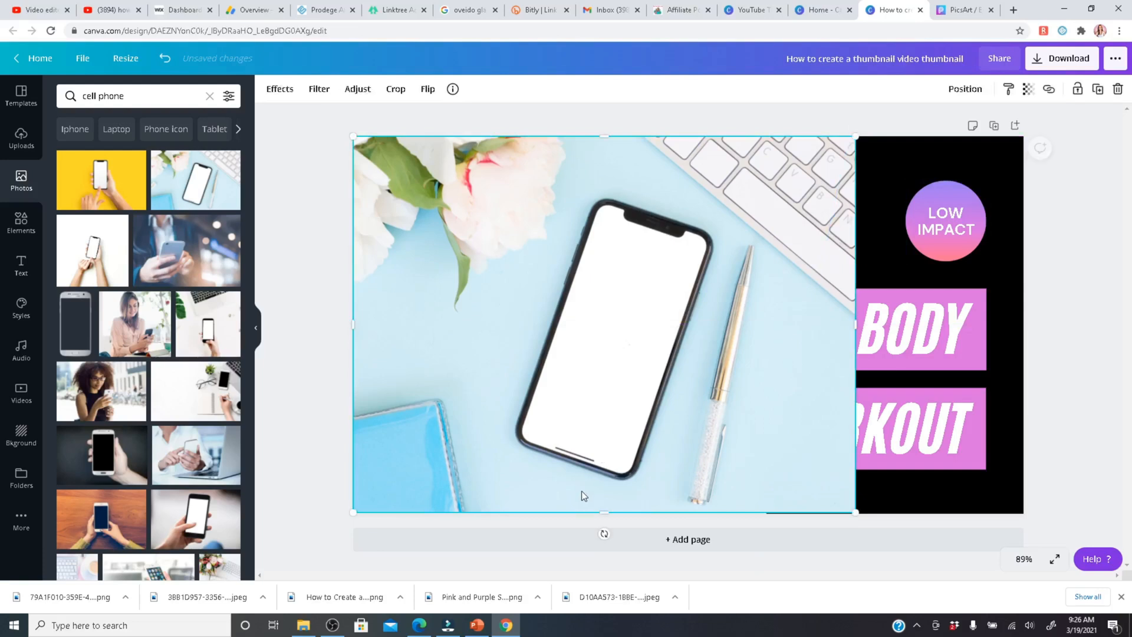
left_click_drag(603, 510, 603, 512)
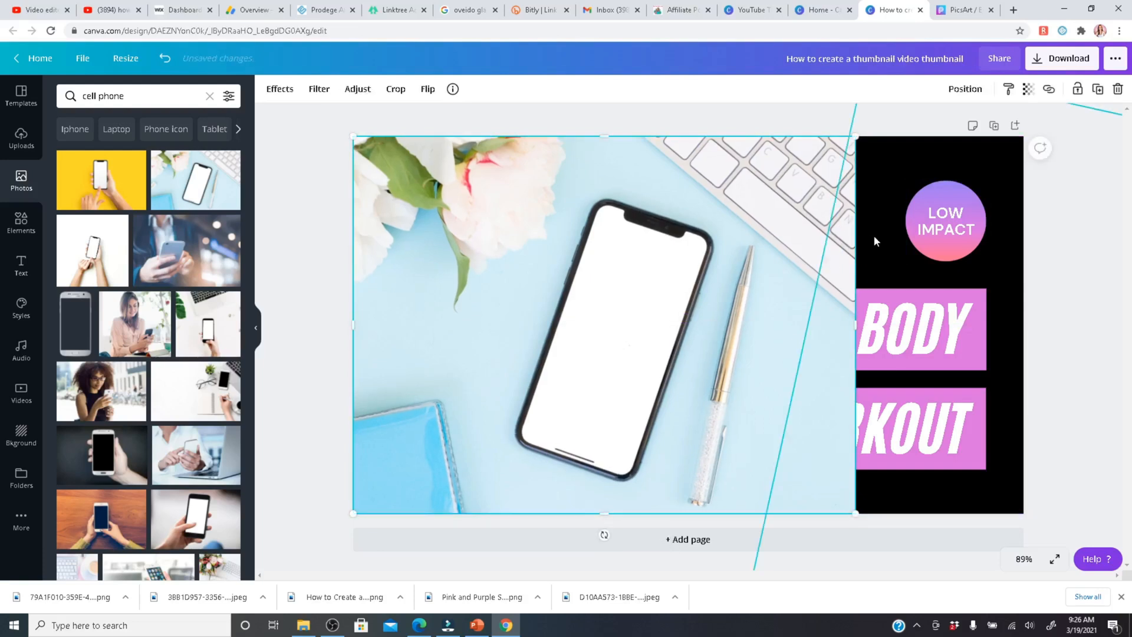
Send the phone photo backward three times, behind the black shape and the pink text boxes.
left_click(965, 91)
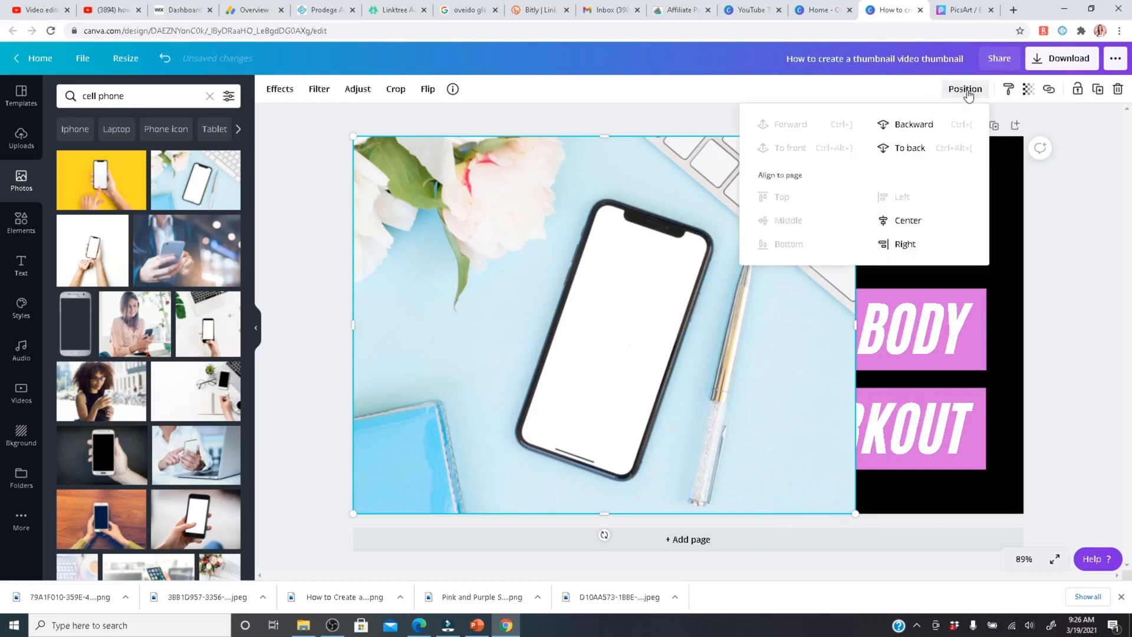
left_click(914, 126)
left_click(913, 126)
left_click(914, 126)
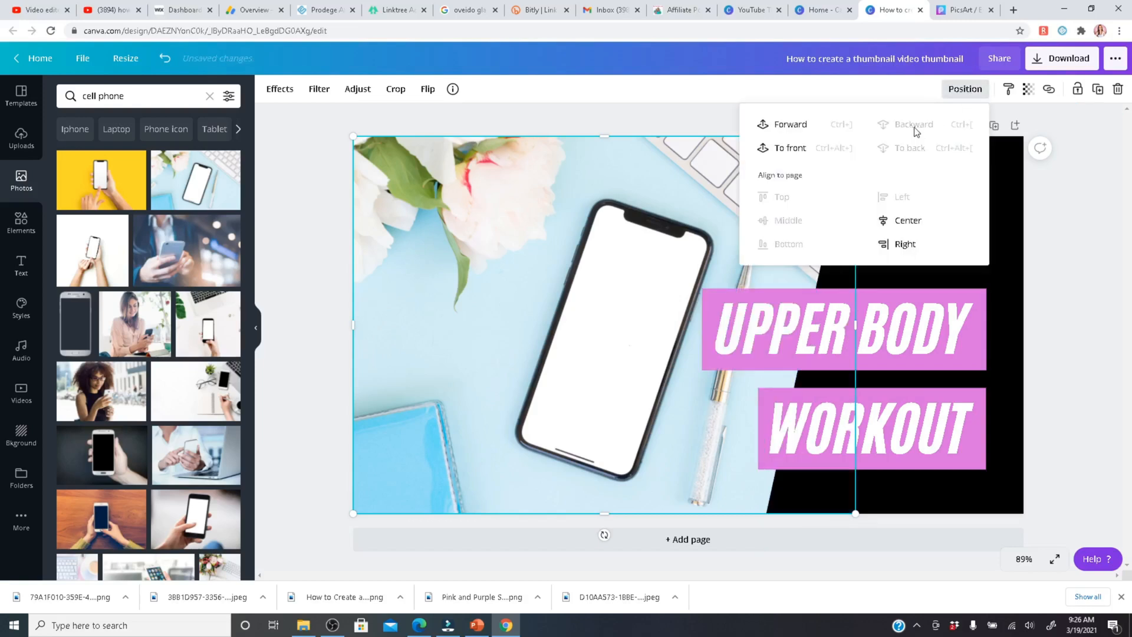
left_click(513, 224)
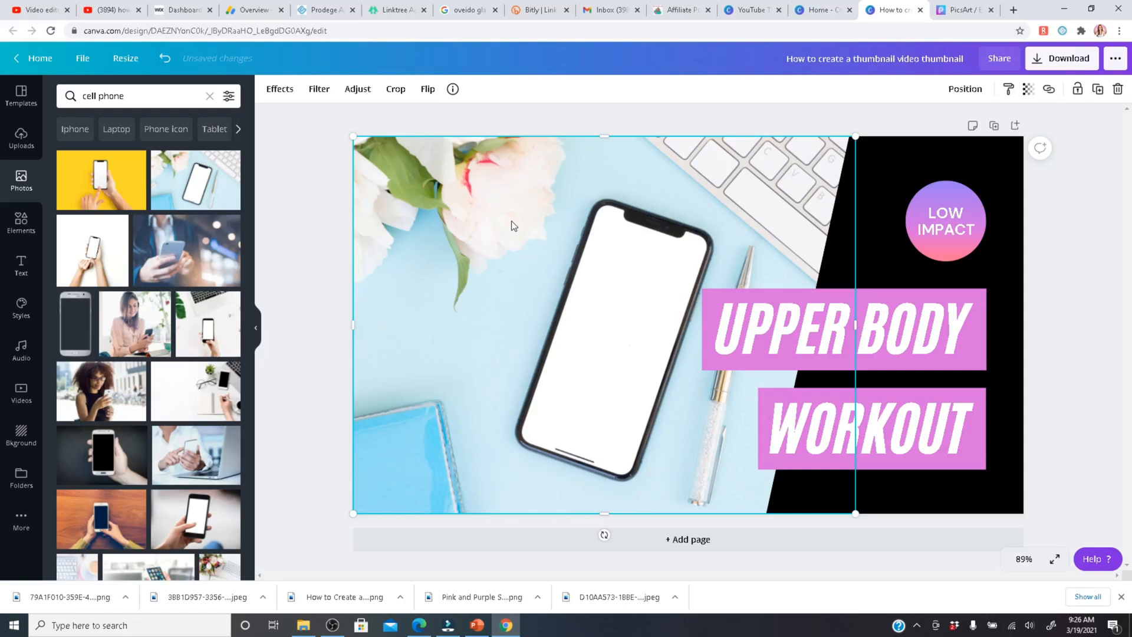
Delete the round "LOW IMPACT" badge, both its text and its gradient circle, from the black area.
left_click(947, 228)
key("Delete")
key("Delete")
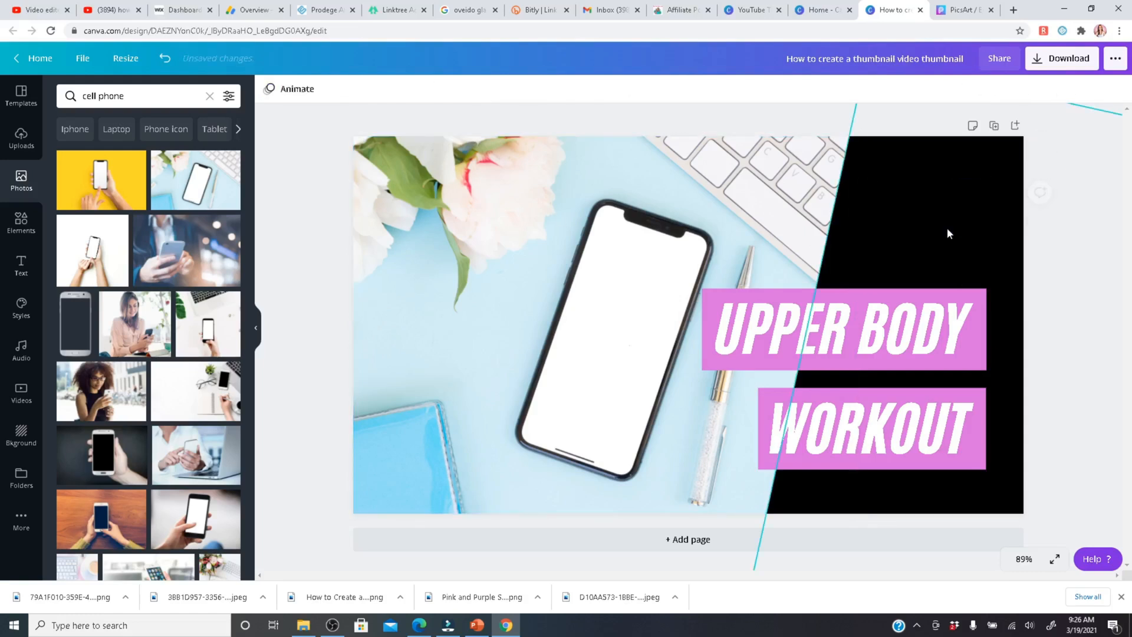
Replace the "UPPER BODY" text with "HOW TO CREATE" and widen its box so the words fit on one line.
left_click(965, 328)
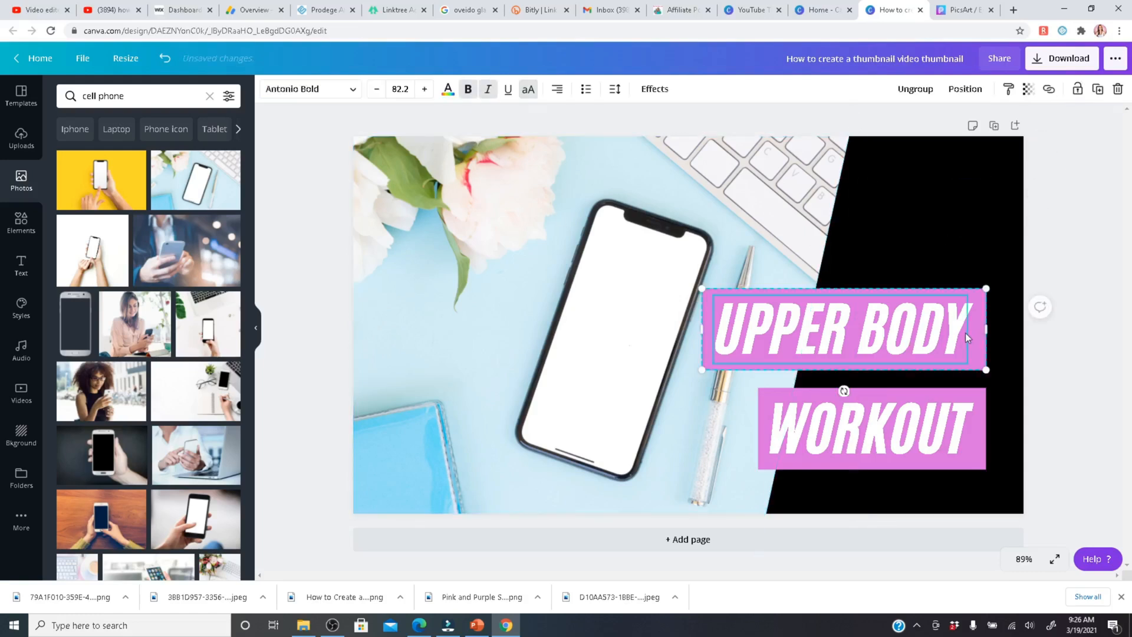
left_click(965, 334)
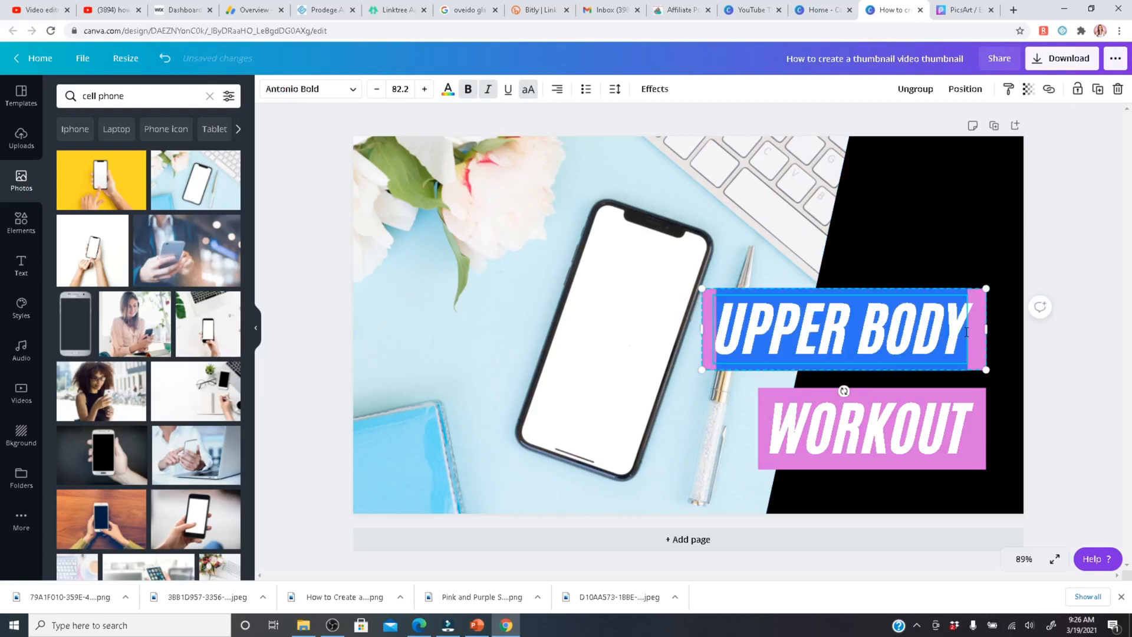
type("HOW TO CREATE")
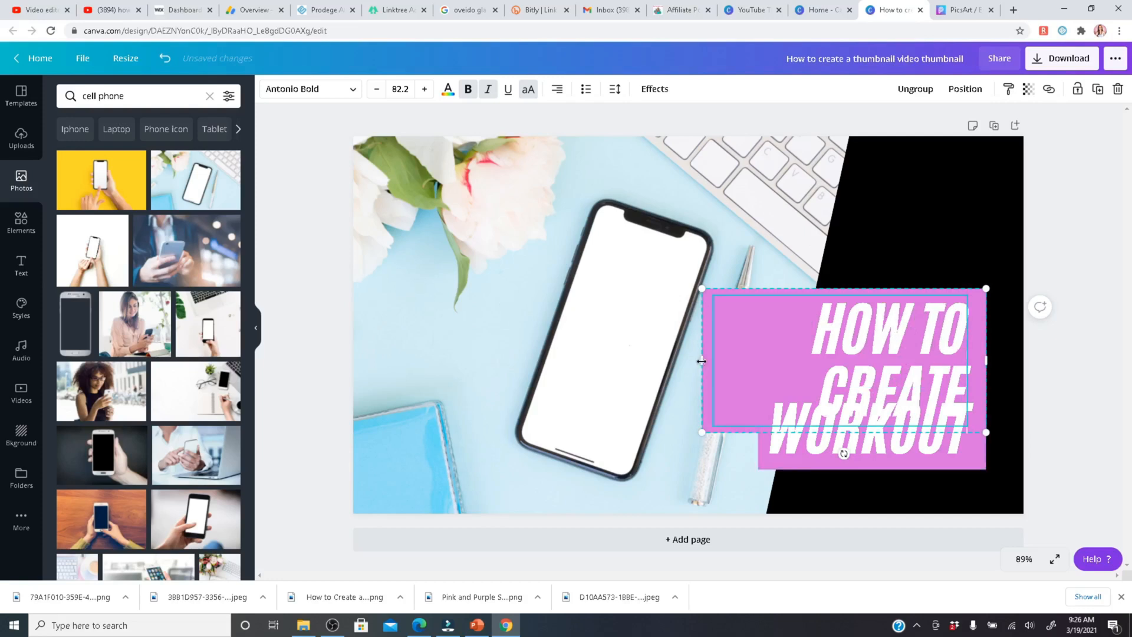
left_click_drag(701, 360, 636, 359)
Replace the "WORKOUT" text with "A THUMBNAIL" and widen its box so the words fit on one line.
left_click(849, 427)
left_click(849, 427)
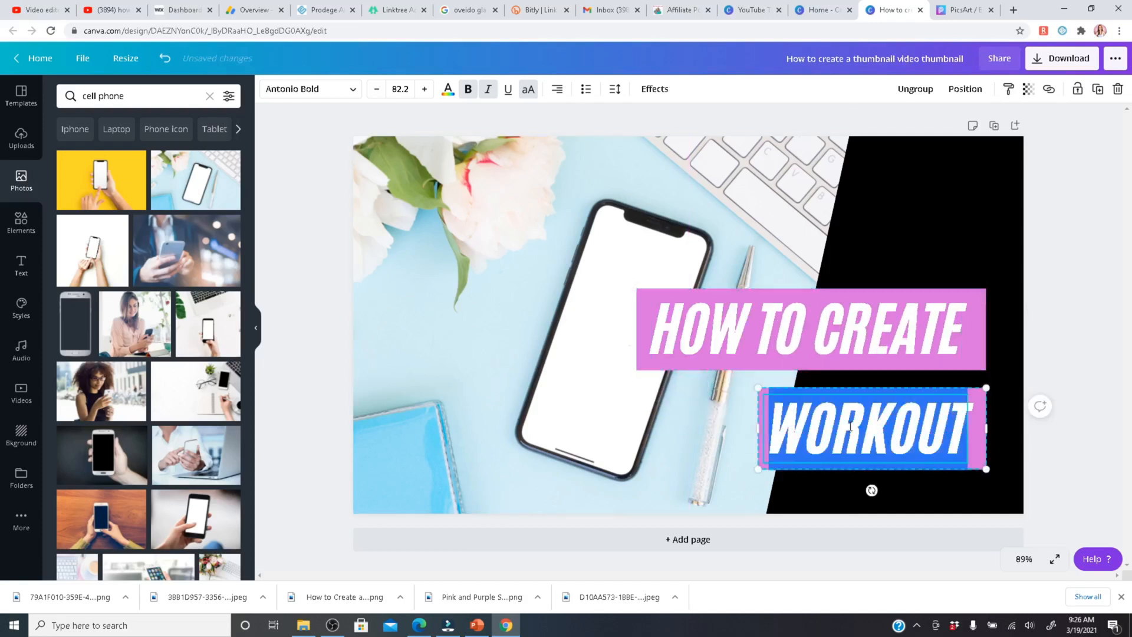
type("A CT")
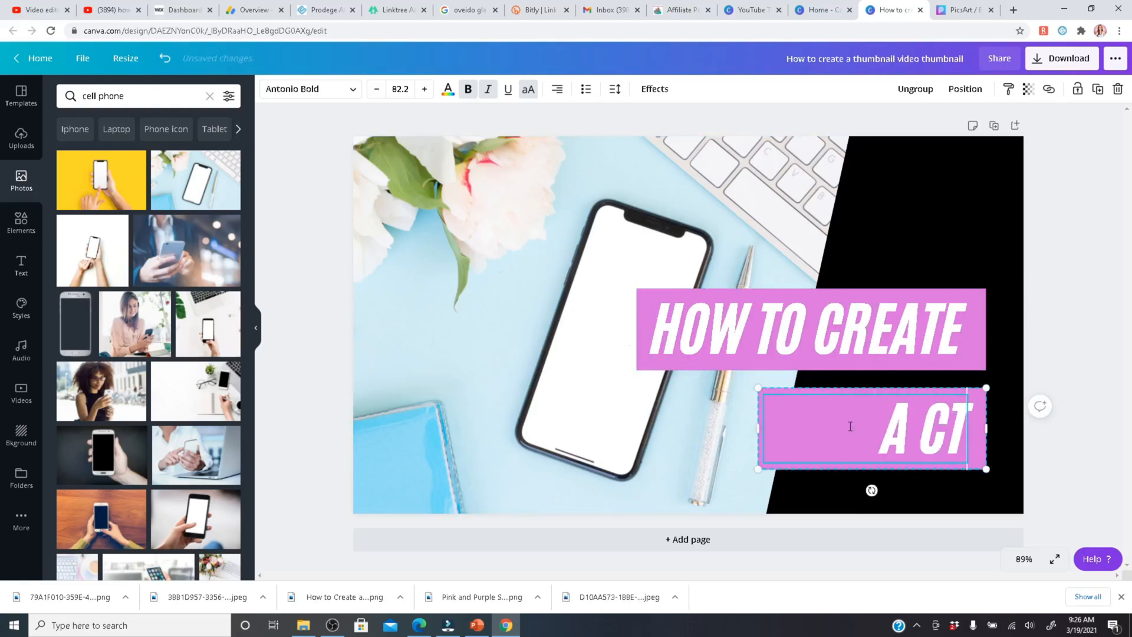
key("BackSpace")
key("BackSpace")
type("THUMBNA")
type("IL")
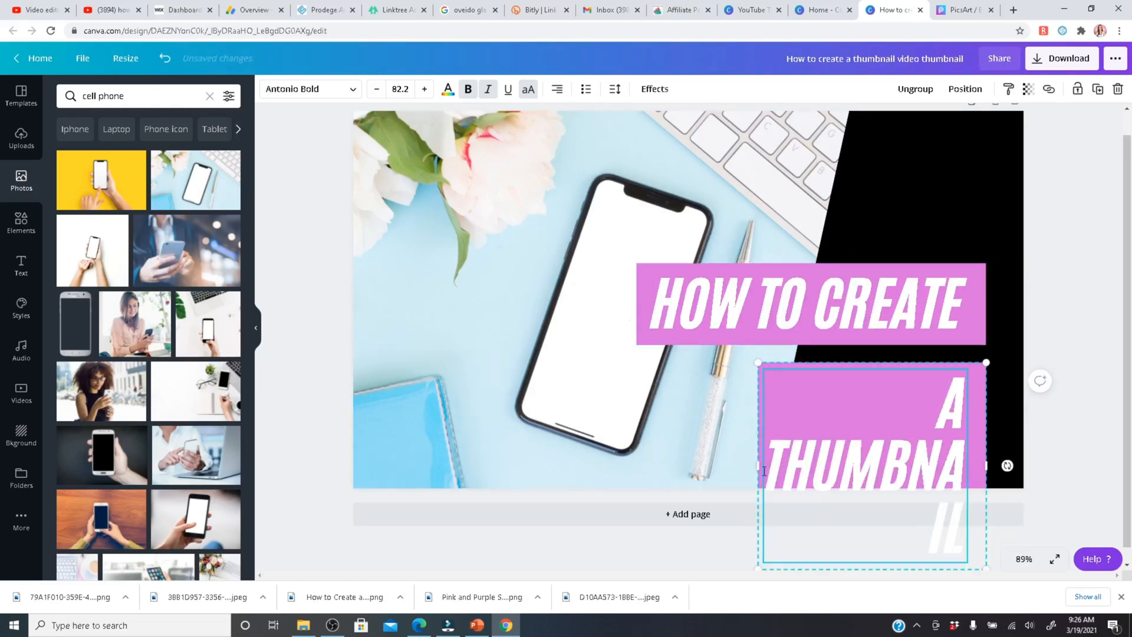
left_click_drag(756, 466, 674, 447)
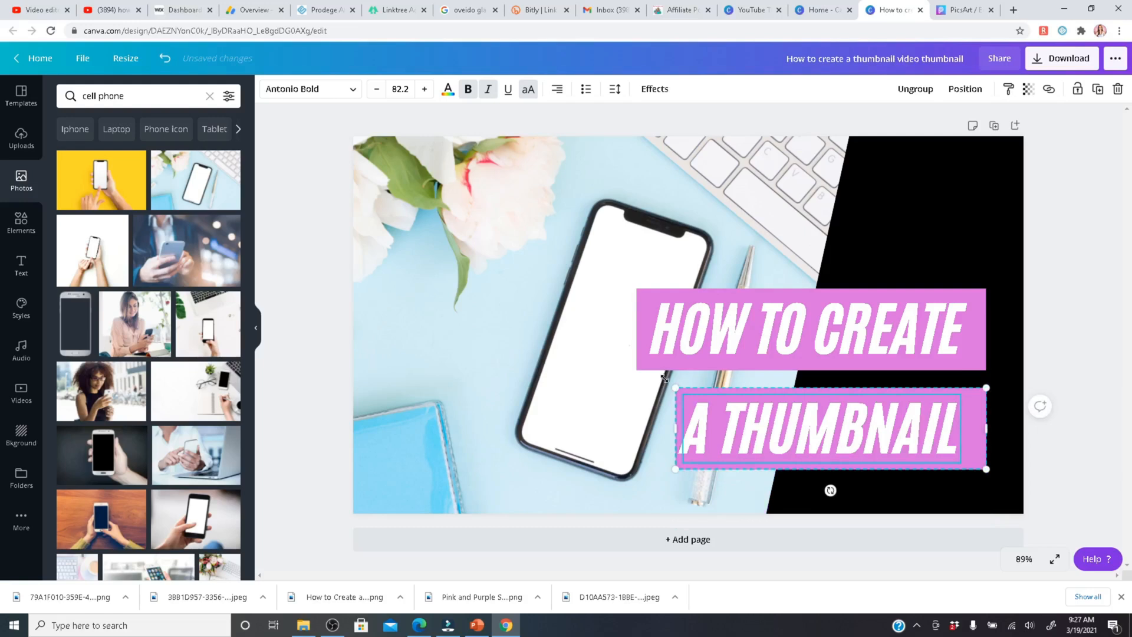
Change the background color of both title boxes, "HOW TO CREATE" and "A THUMBNAIL", to the light pink #F6AAFA.
left_click(836, 304)
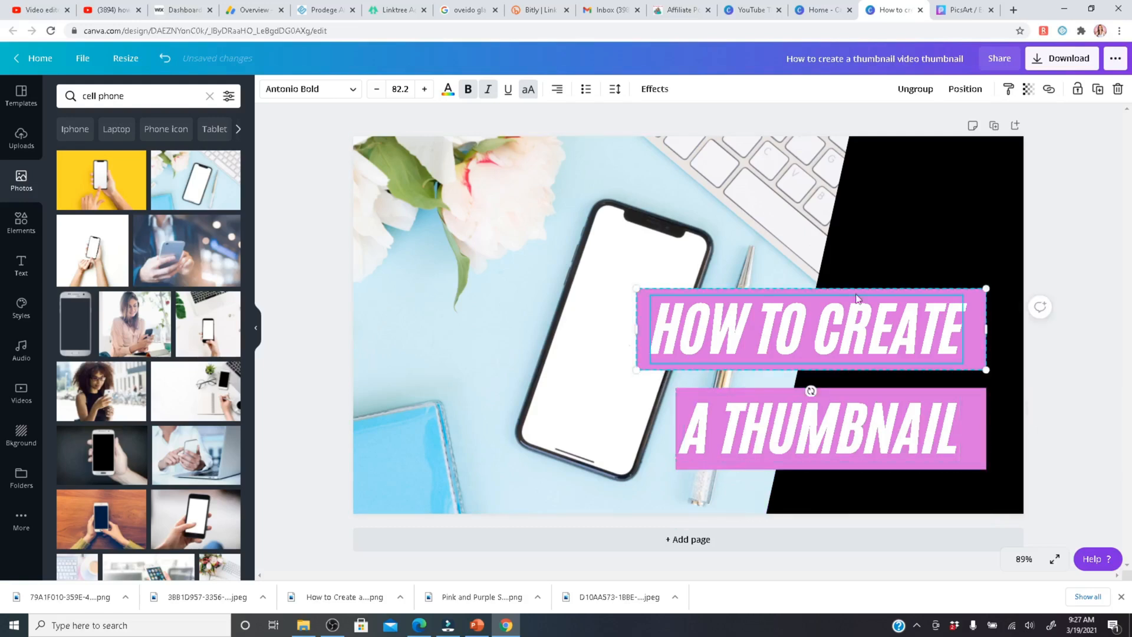
left_click(974, 314)
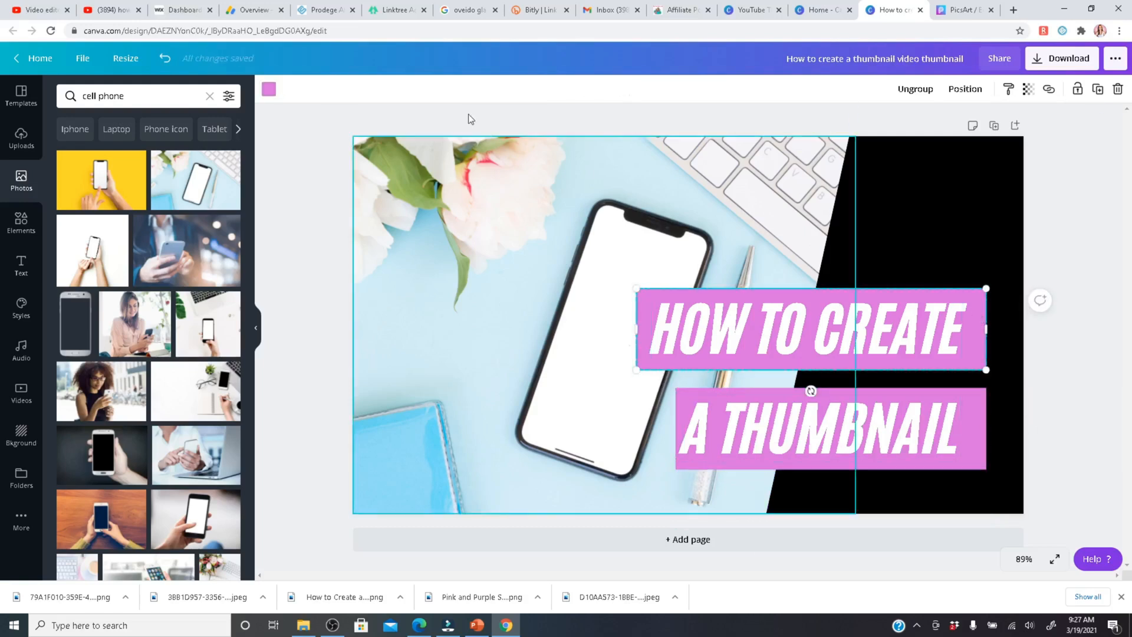
left_click(269, 89)
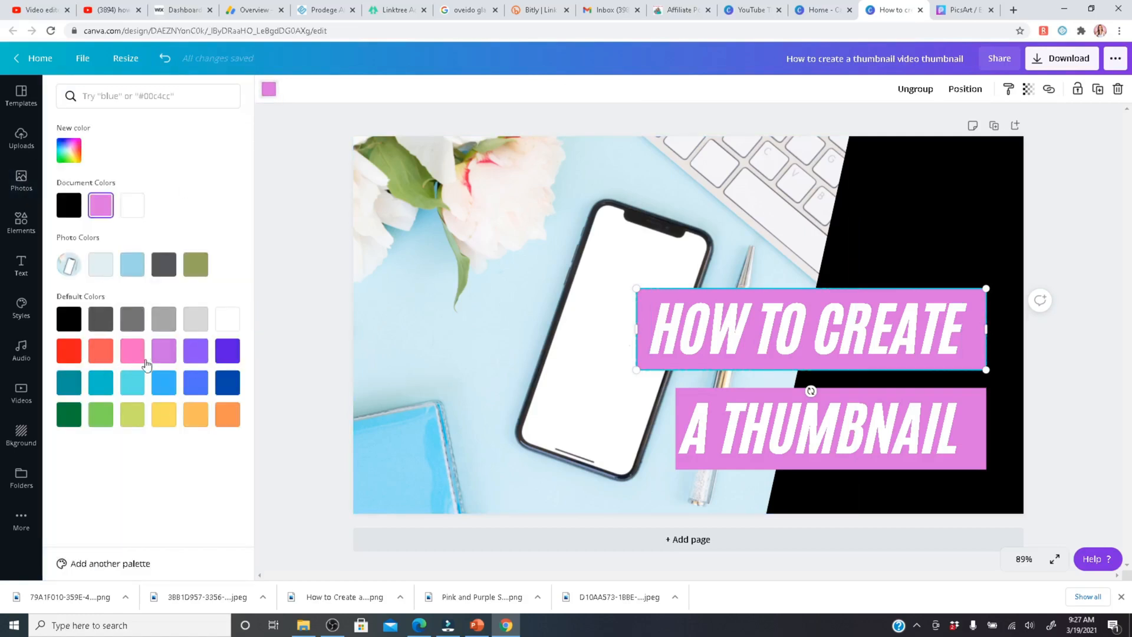
left_click(69, 151)
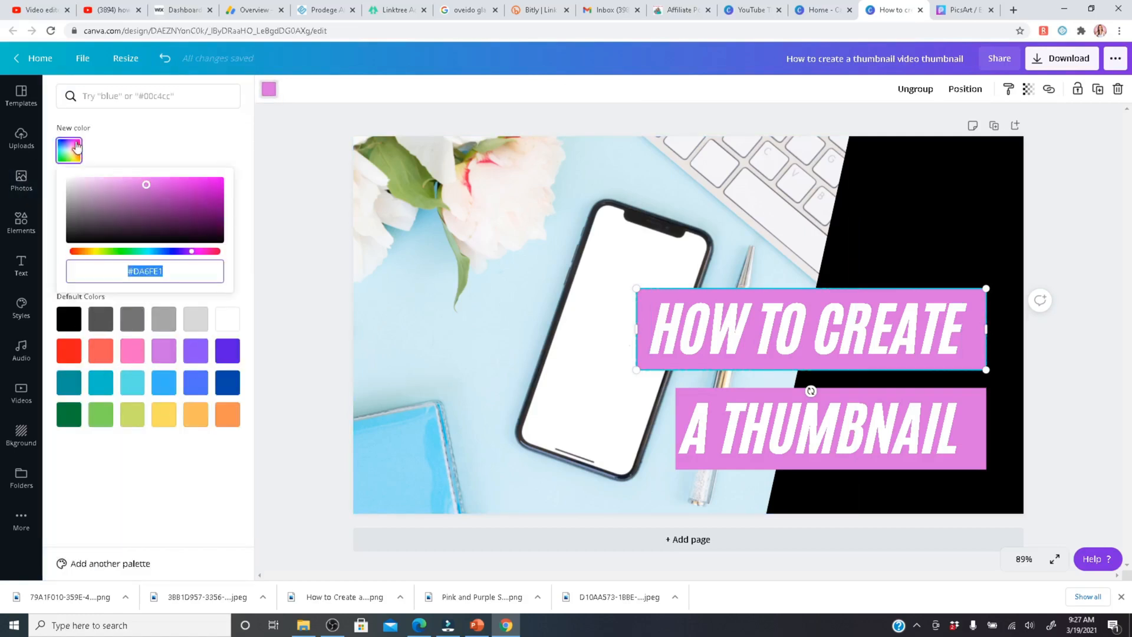
left_click(133, 184)
left_click_drag(133, 185, 118, 184)
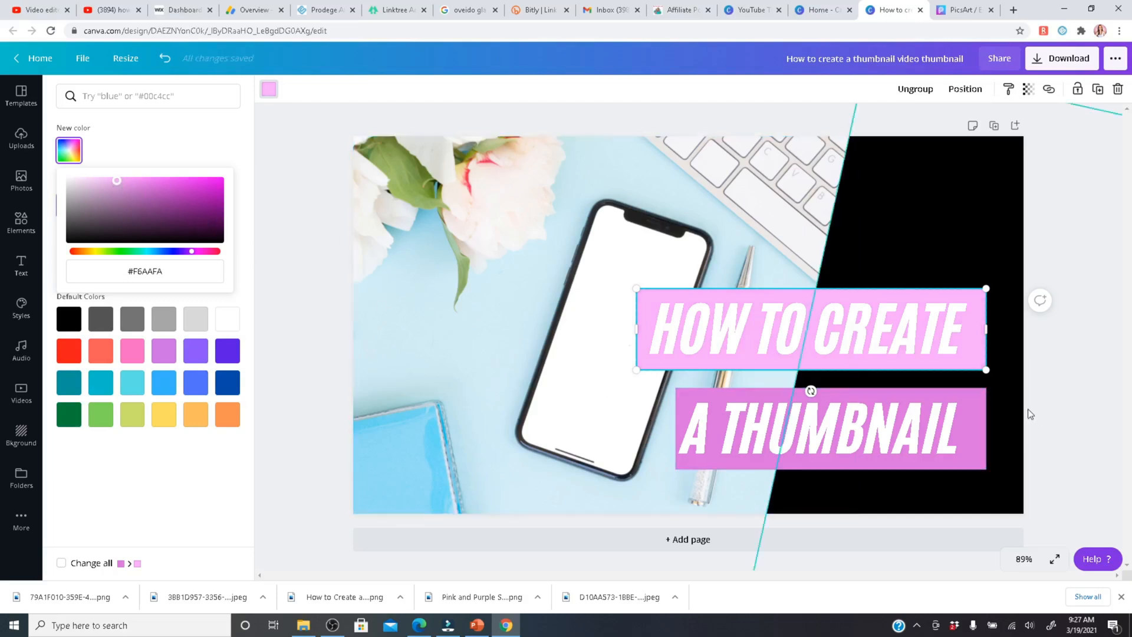
left_click(963, 430)
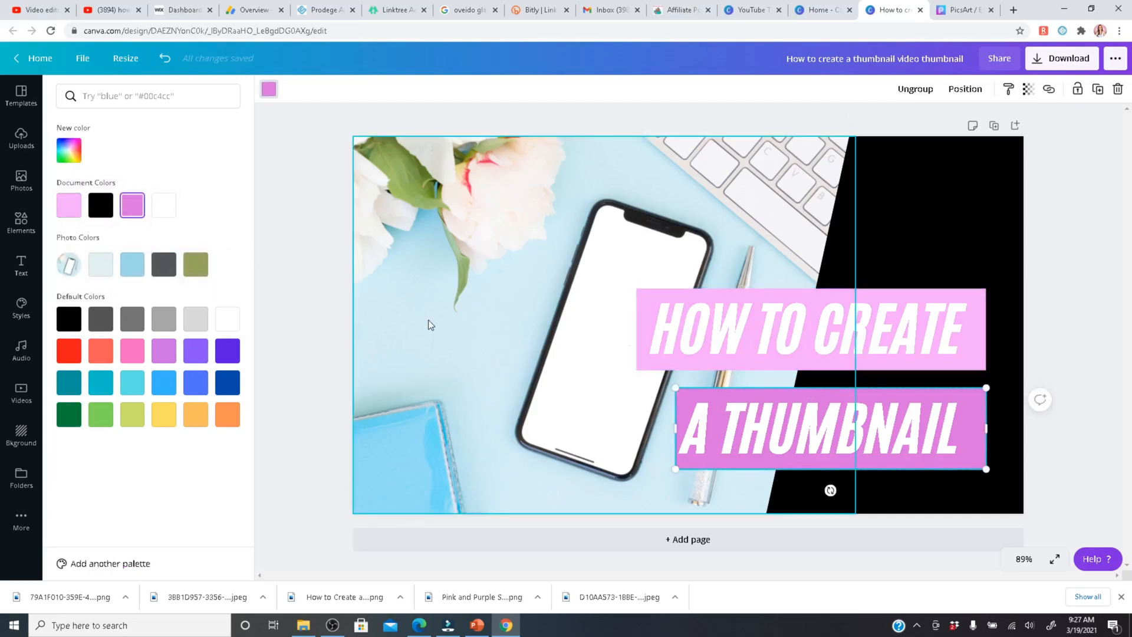
left_click(69, 206)
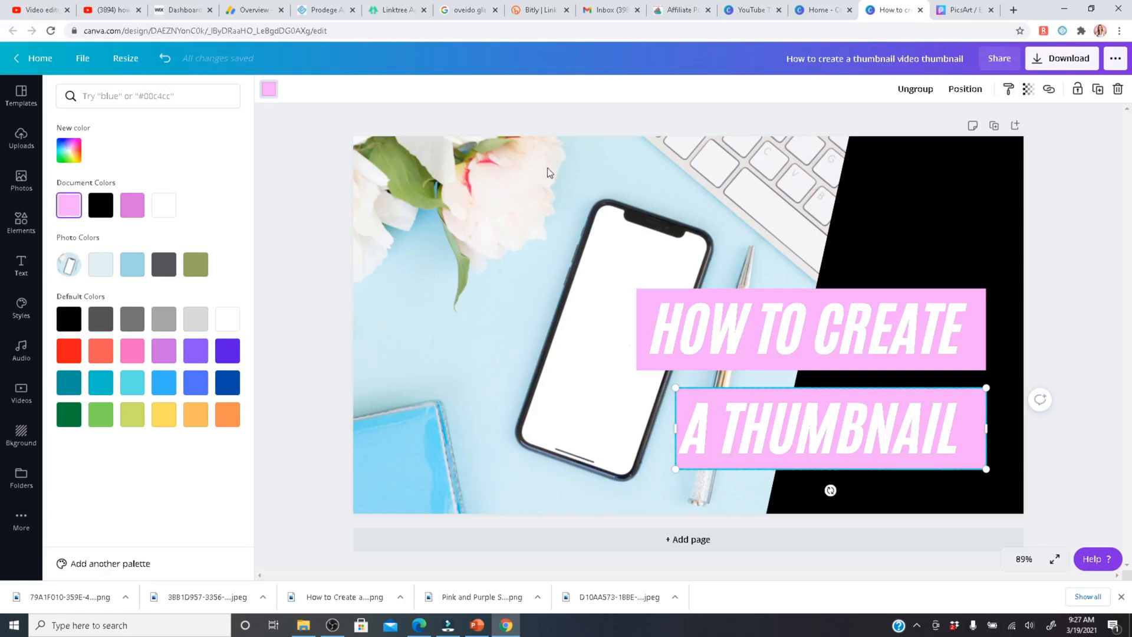
left_click_drag(548, 171, 571, 169)
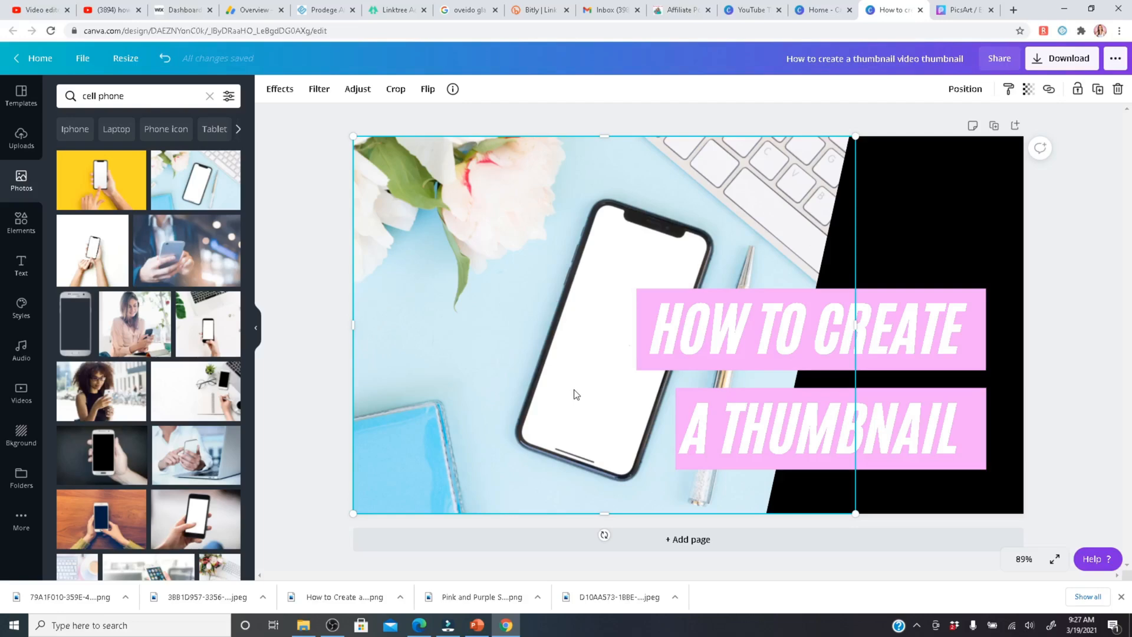
Add the rounded square frame, shrink it and place it in the black area above the title boxes.
left_click(19, 227)
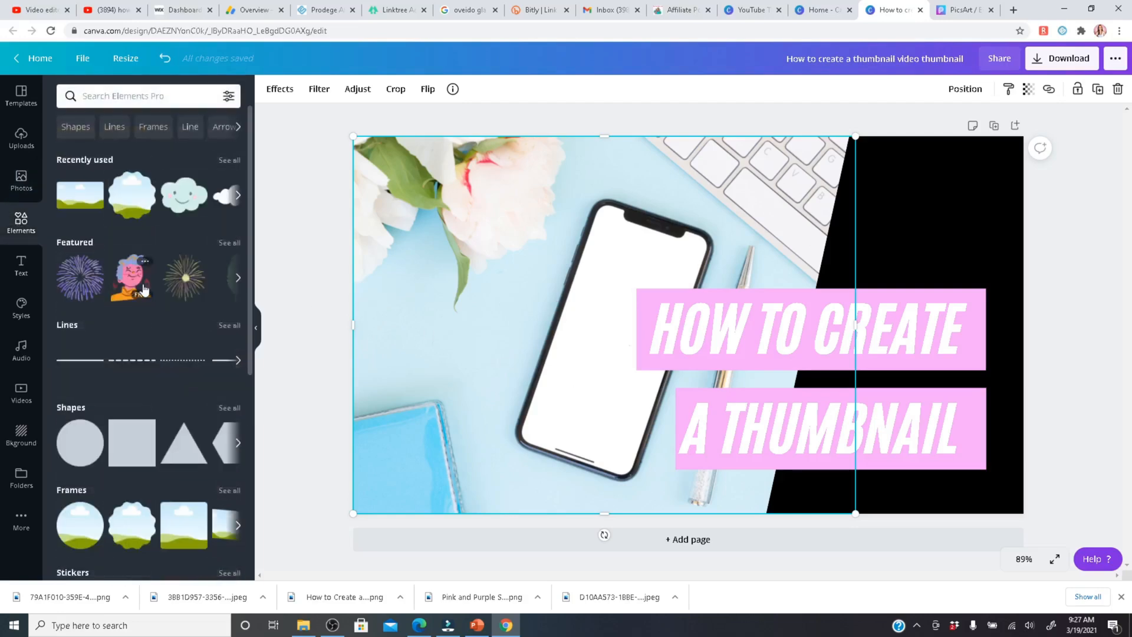
scroll(143, 289, "down", 4)
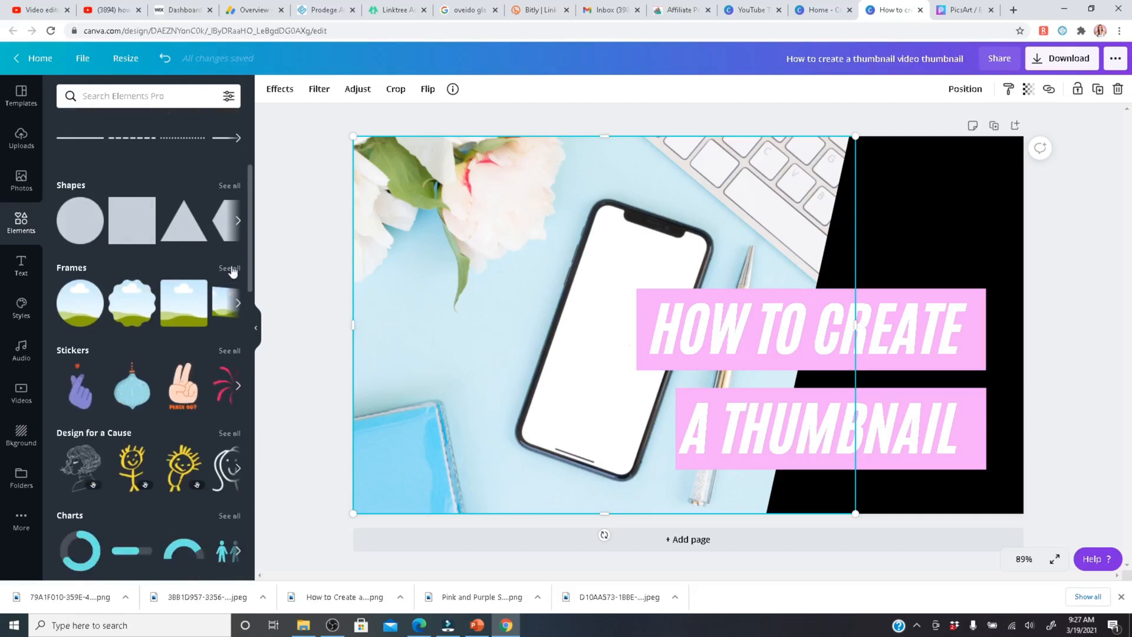
left_click(232, 269)
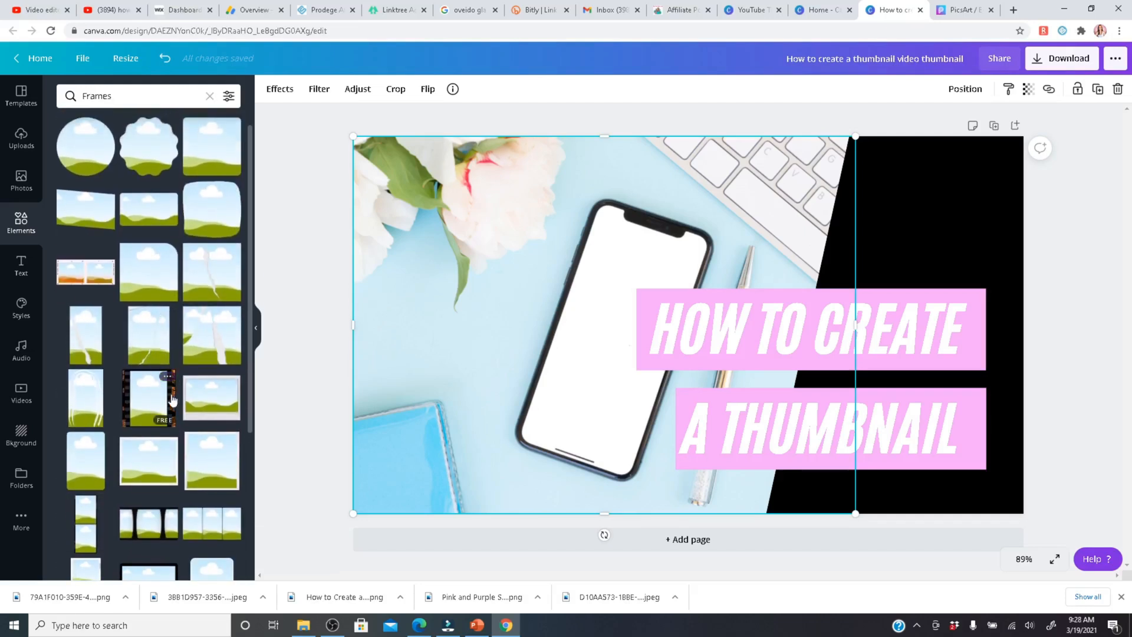
left_click(202, 217)
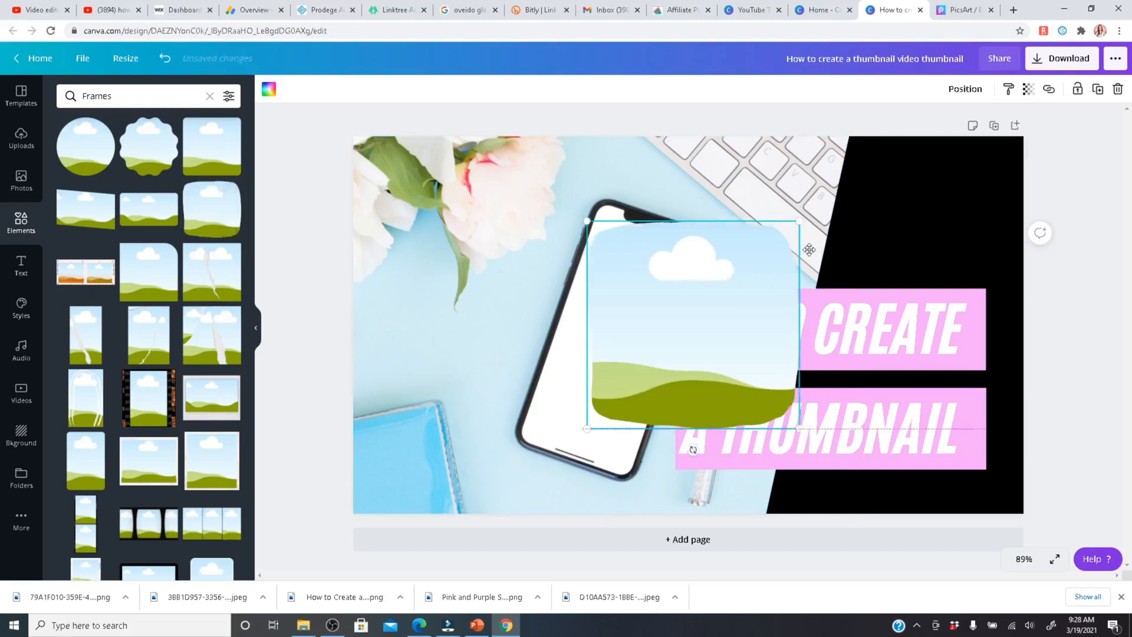
left_click_drag(809, 250, 1021, 174)
left_click_drag(800, 148, 888, 227)
left_click_drag(930, 259, 913, 181)
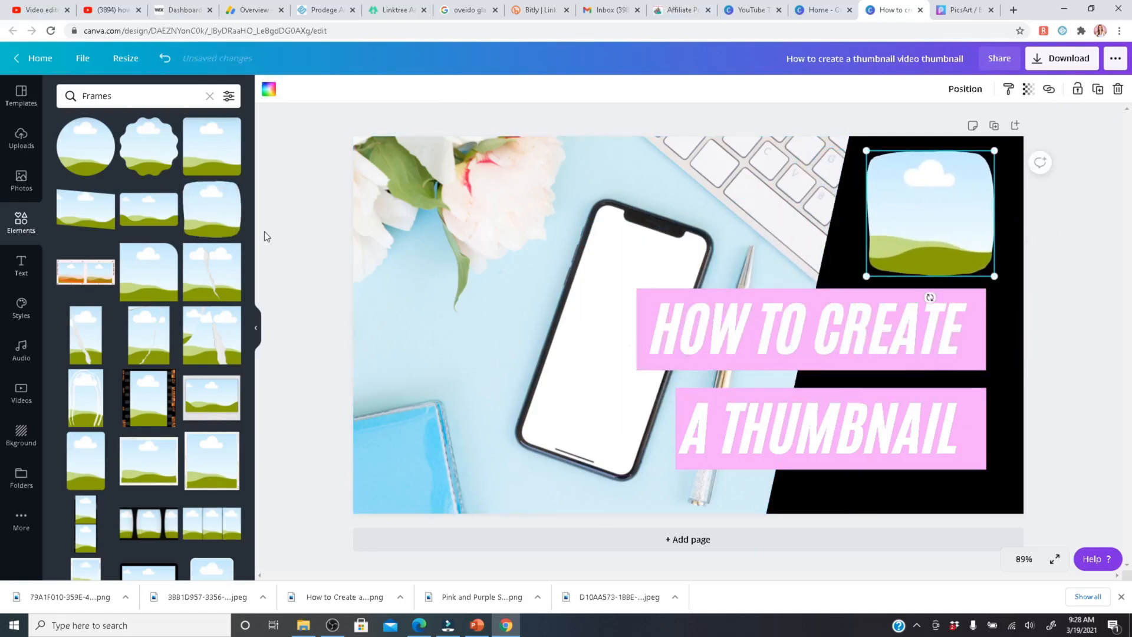
Search the photos for "flower" and fill the rounded square frame with the orange daisy-like flower.
left_click(19, 182)
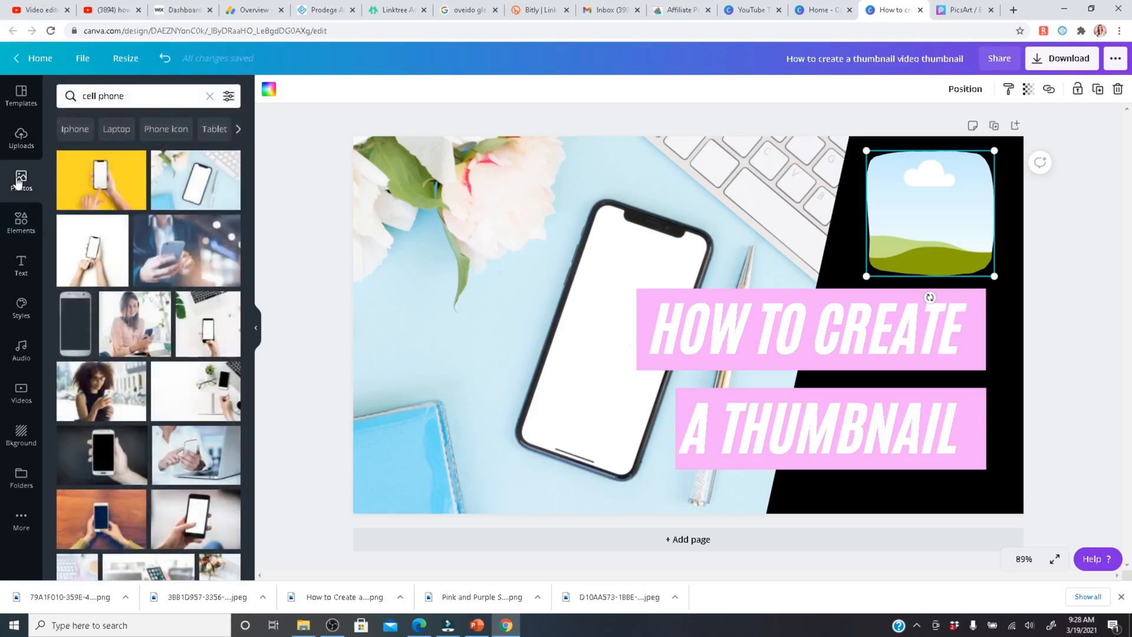
left_click(130, 96)
type("fl")
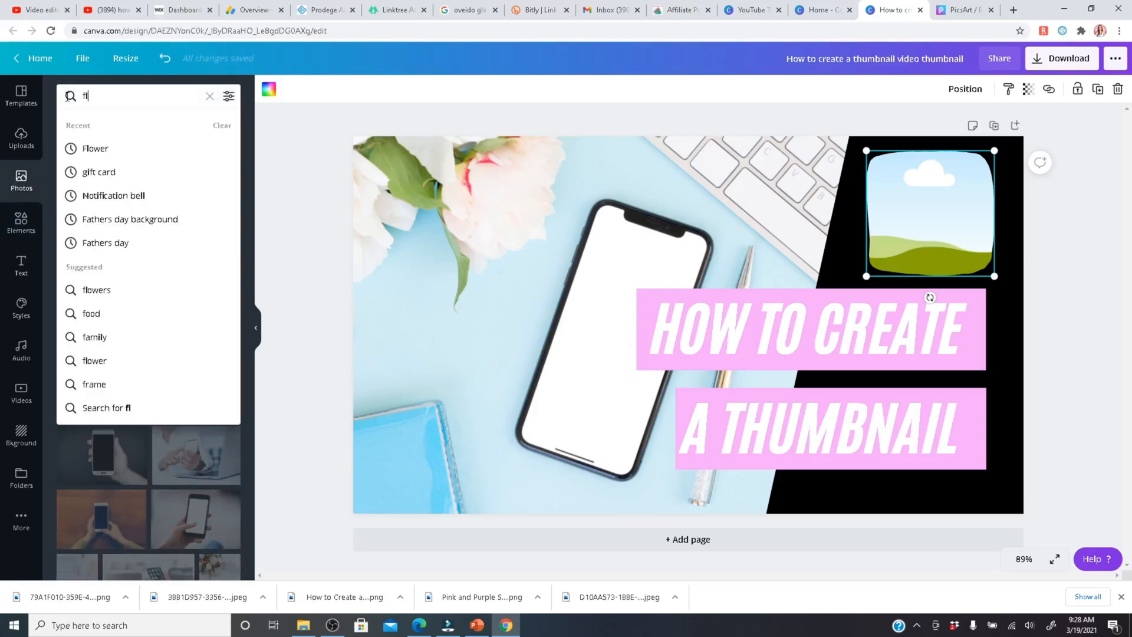
type("ower")
key("Return")
left_click(194, 194)
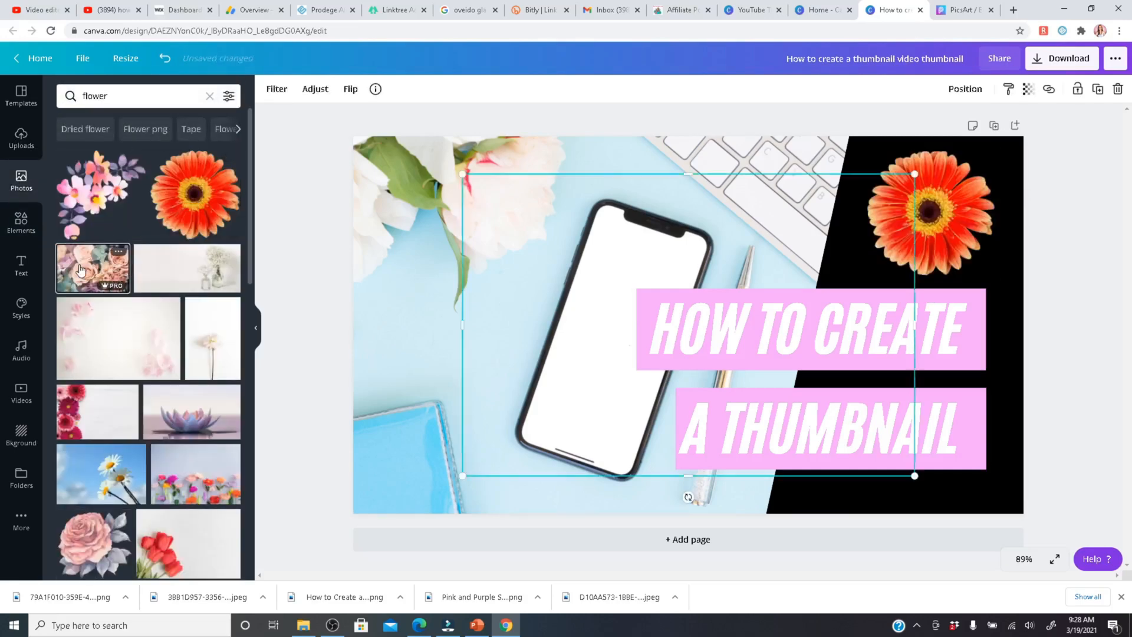
Replace the orange flower in the frame with the peach roses photo.
left_click(81, 270)
left_click(967, 198)
key("Delete")
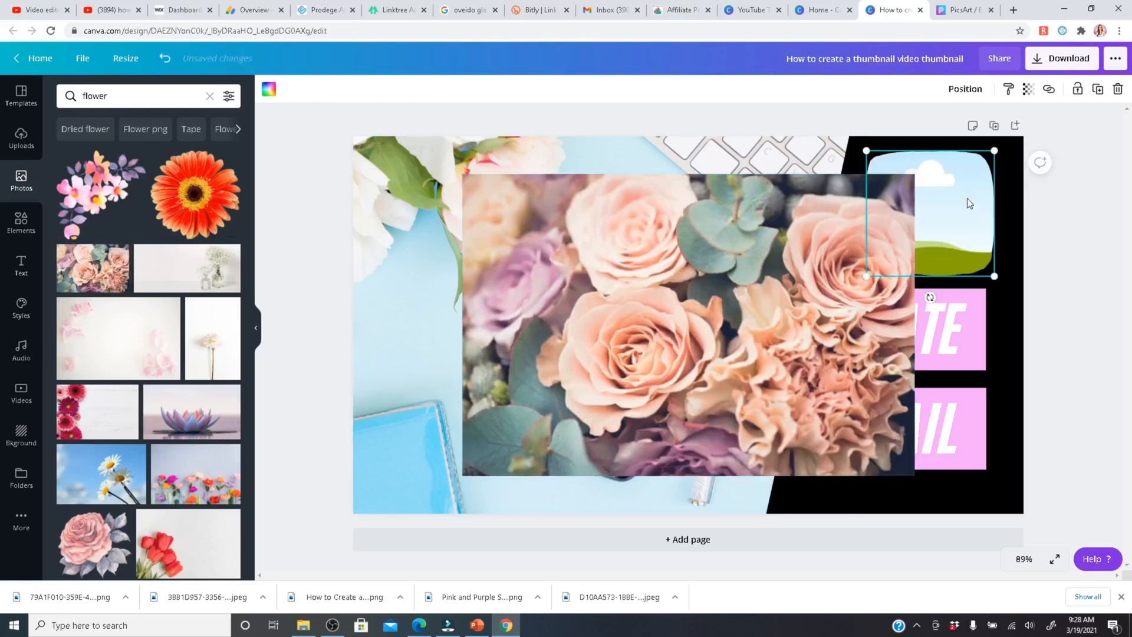
left_click_drag(507, 341, 349, 395)
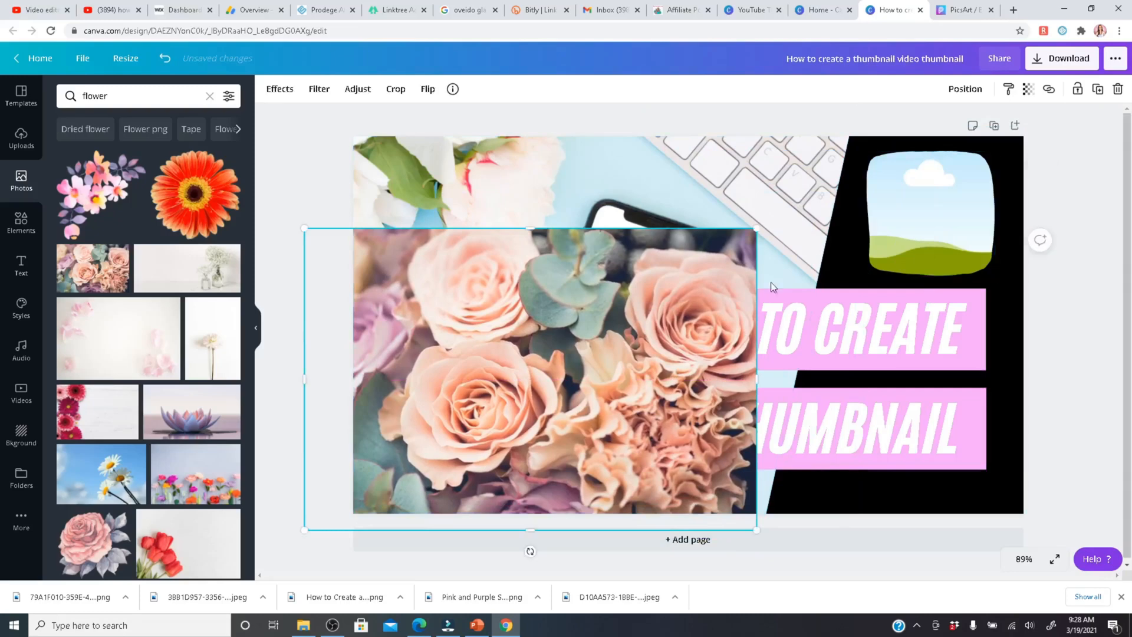
left_click_drag(737, 283, 937, 213)
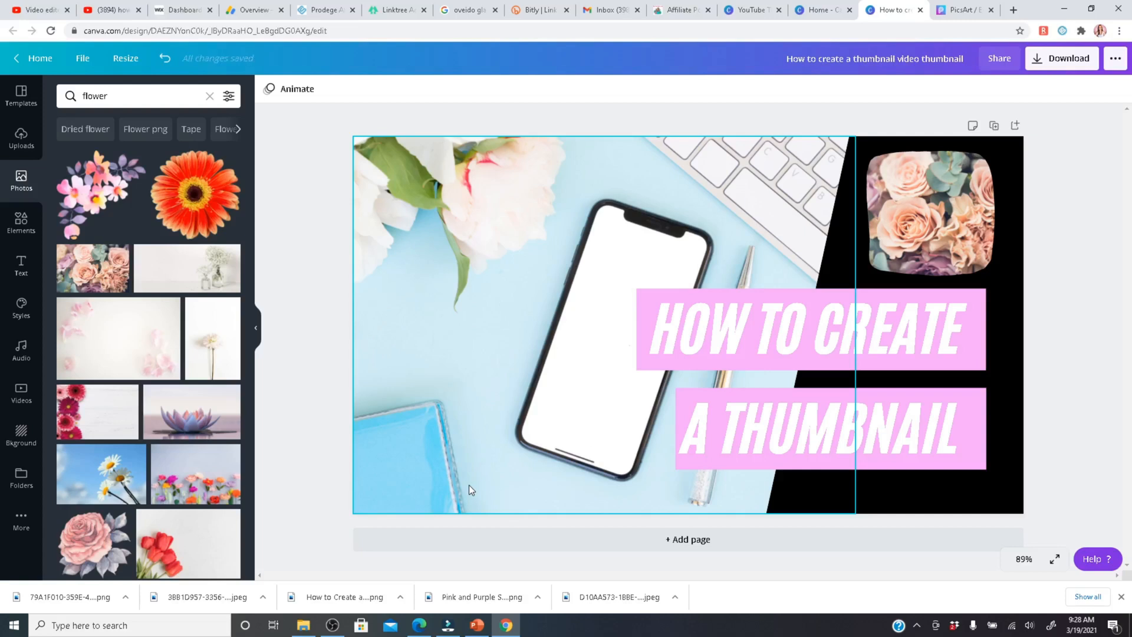
Delete the roses photo together with its rounded square frame from the black area.
left_click(918, 232)
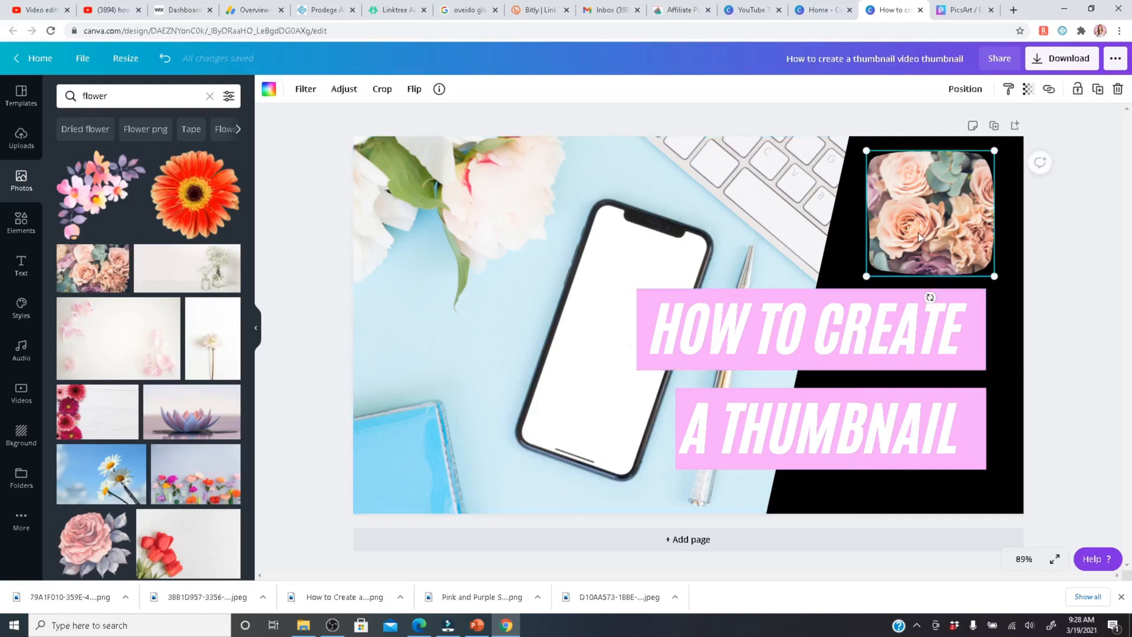
key("Delete")
key("Delete")
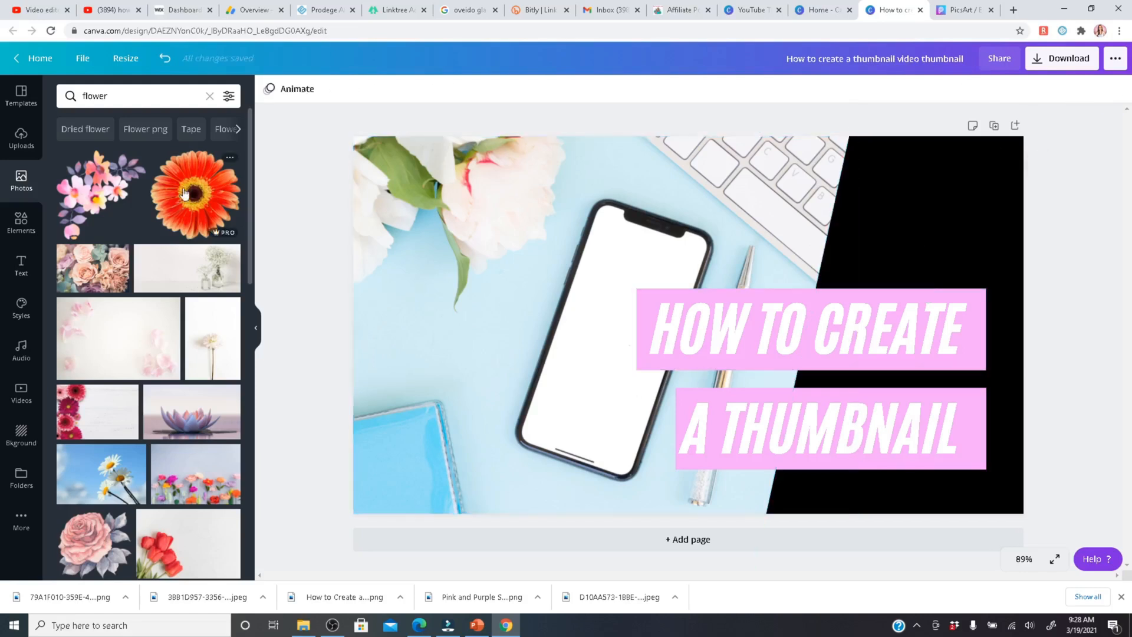
Insert the red play-button logo from a photo search for "youtube", sized about 223 × 157, in the black area above the title.
left_click(130, 96)
key("ctrl+a")
type("youtube")
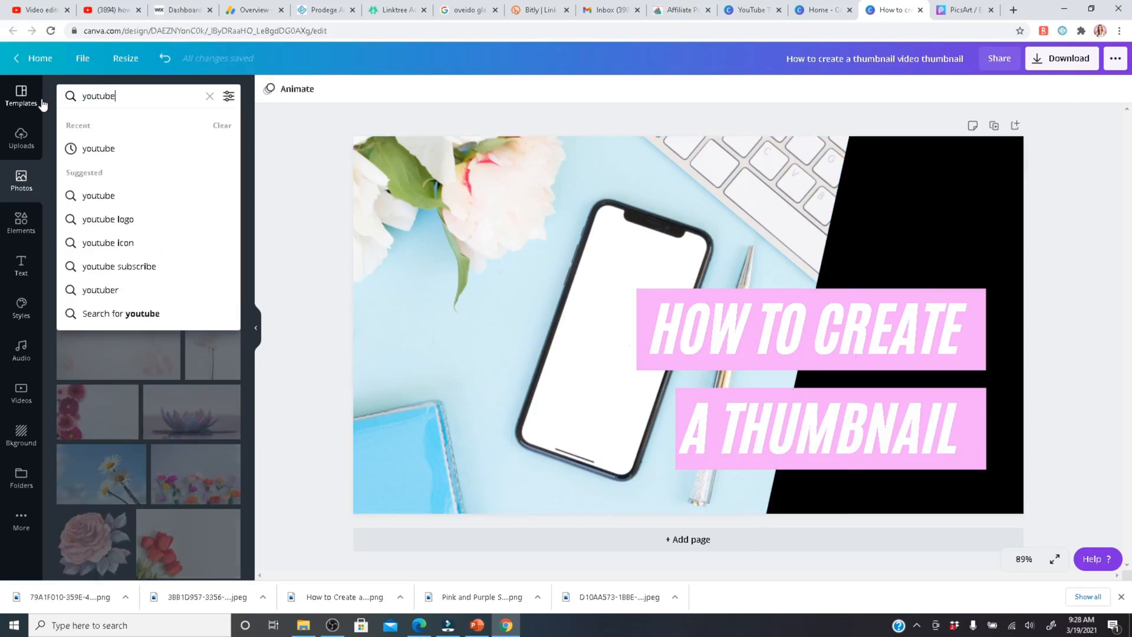
key("Return")
left_click(197, 244)
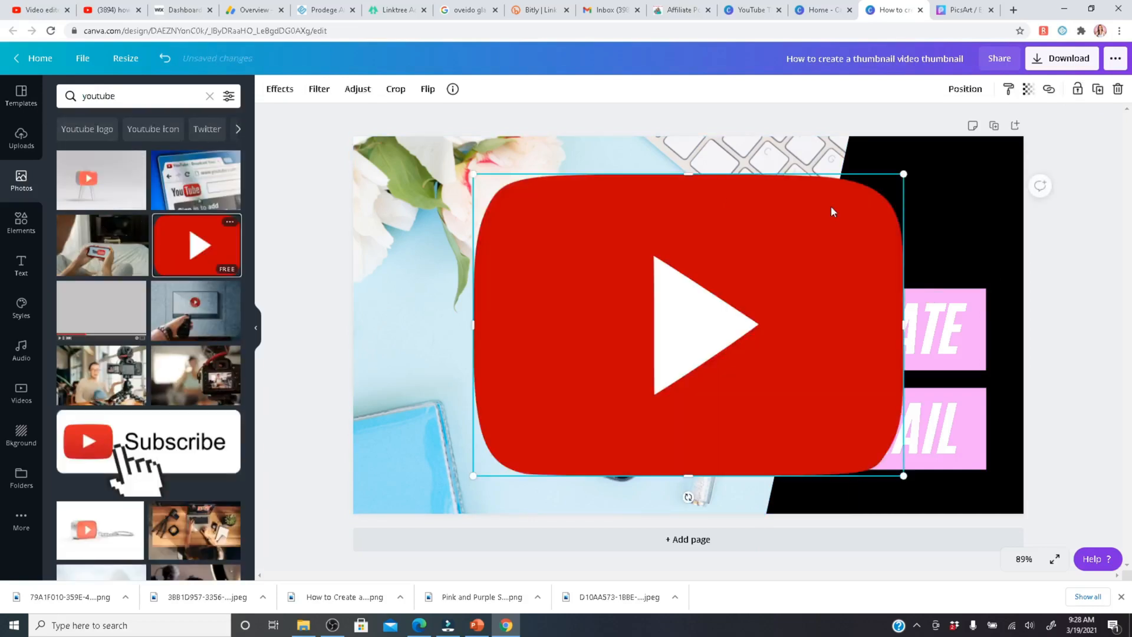
left_click_drag(473, 174, 801, 399)
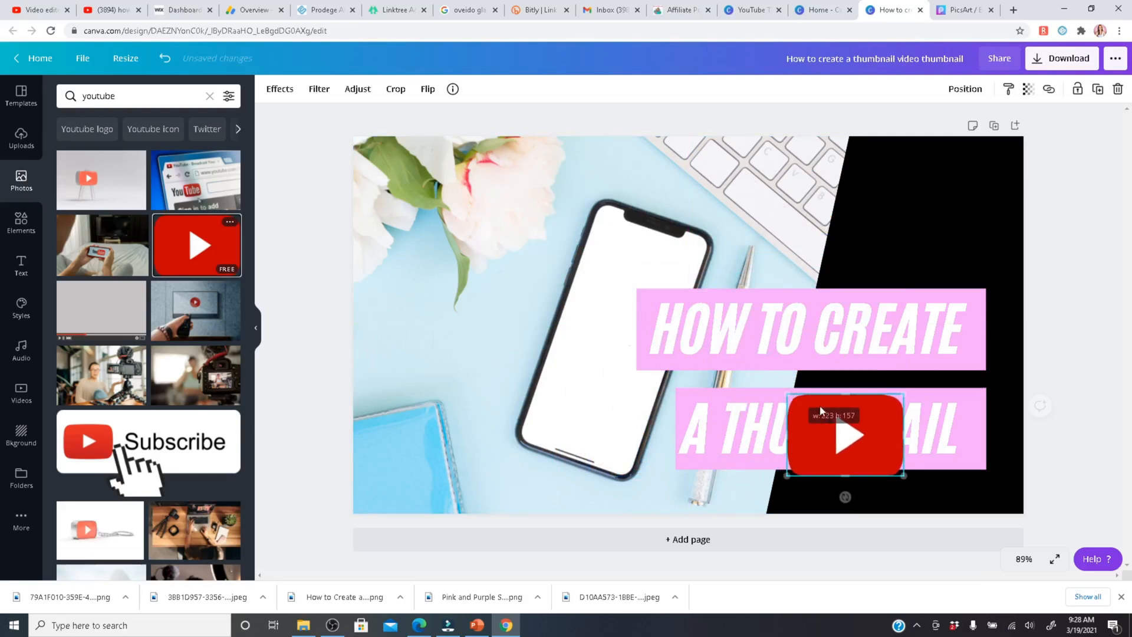
left_click_drag(849, 437, 939, 206)
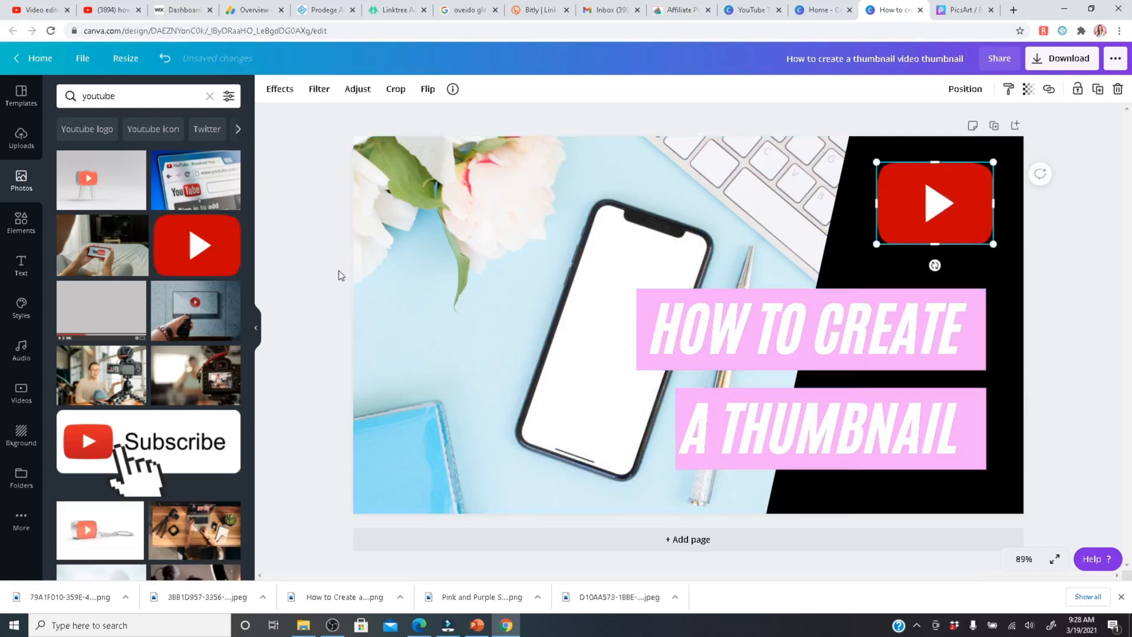
Search the elements for "iphone frame" and insert the first black phone frame into the design.
left_click(135, 98)
left_click(21, 221)
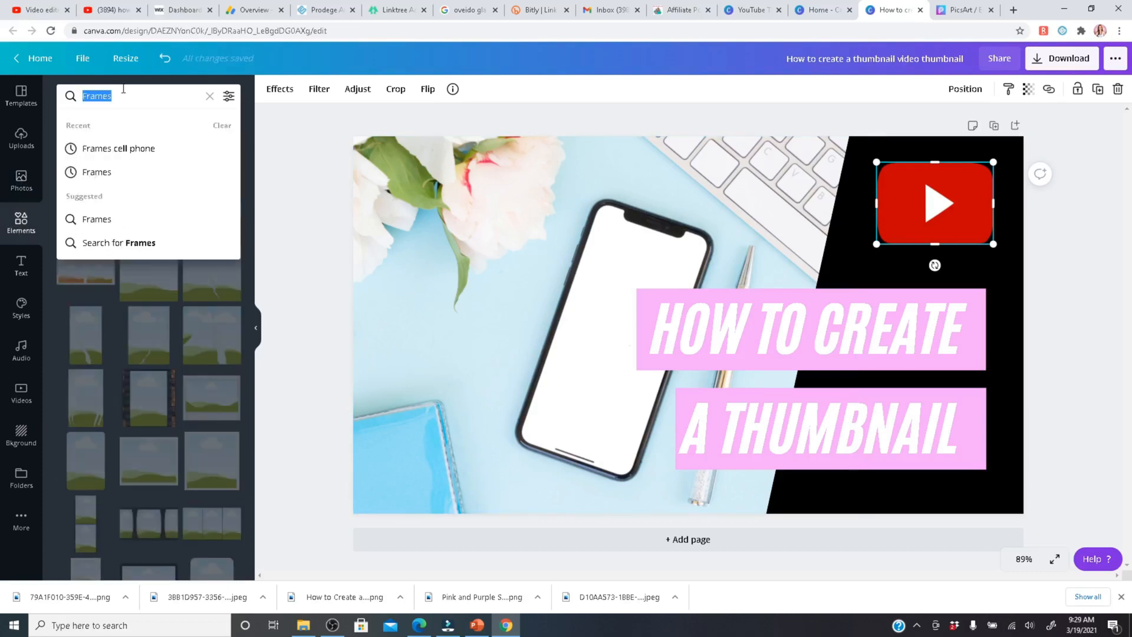
type("iphone frame")
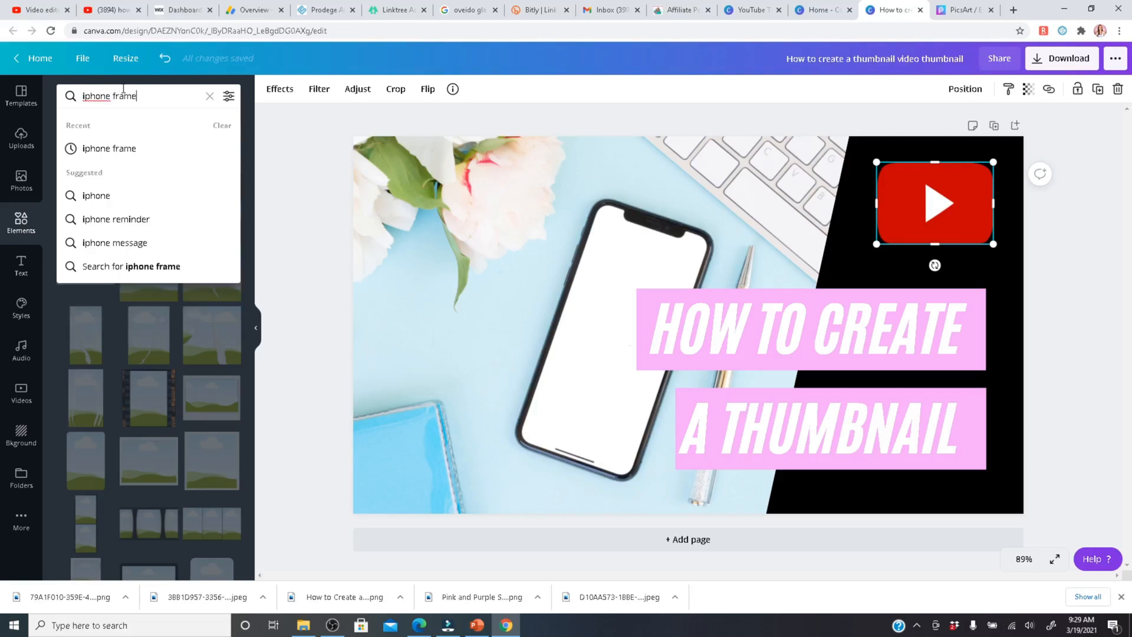
key("Return")
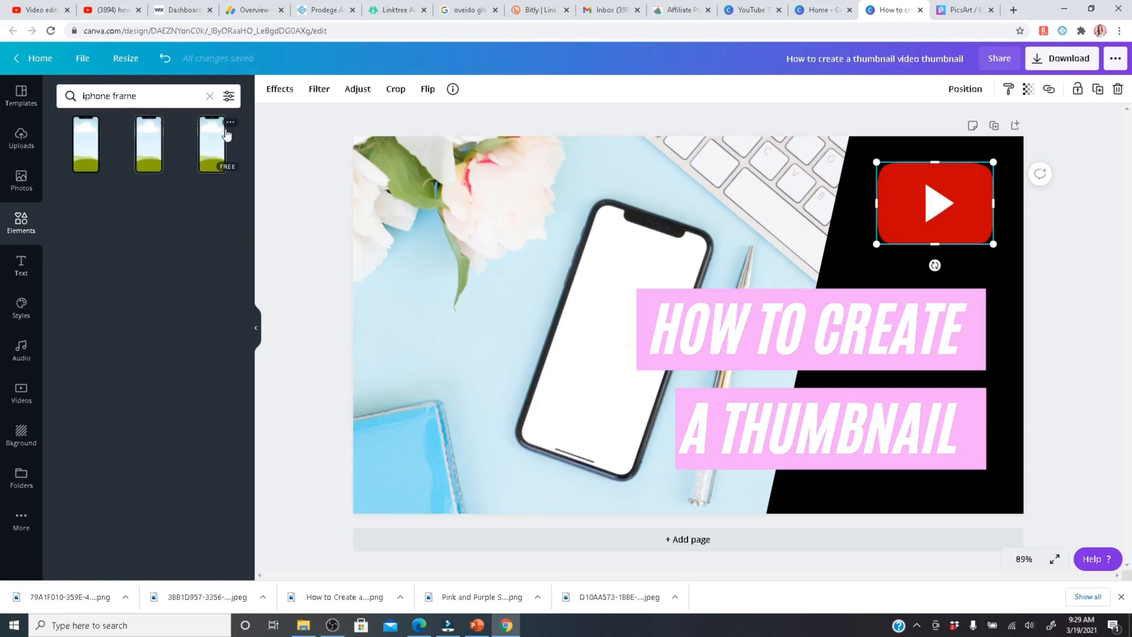
left_click(88, 144)
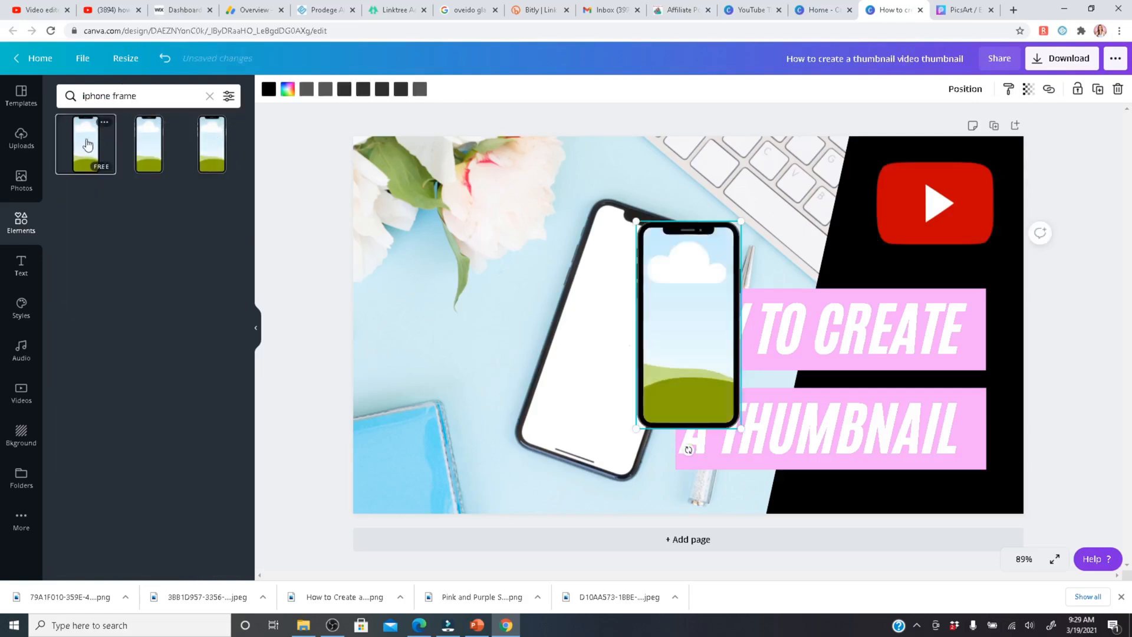
Enlarge the phone frame, tilt it clockwise and position it exactly over the blank phone in the background photo.
left_click_drag(690, 283, 516, 263)
left_click_drag(568, 410, 604, 485)
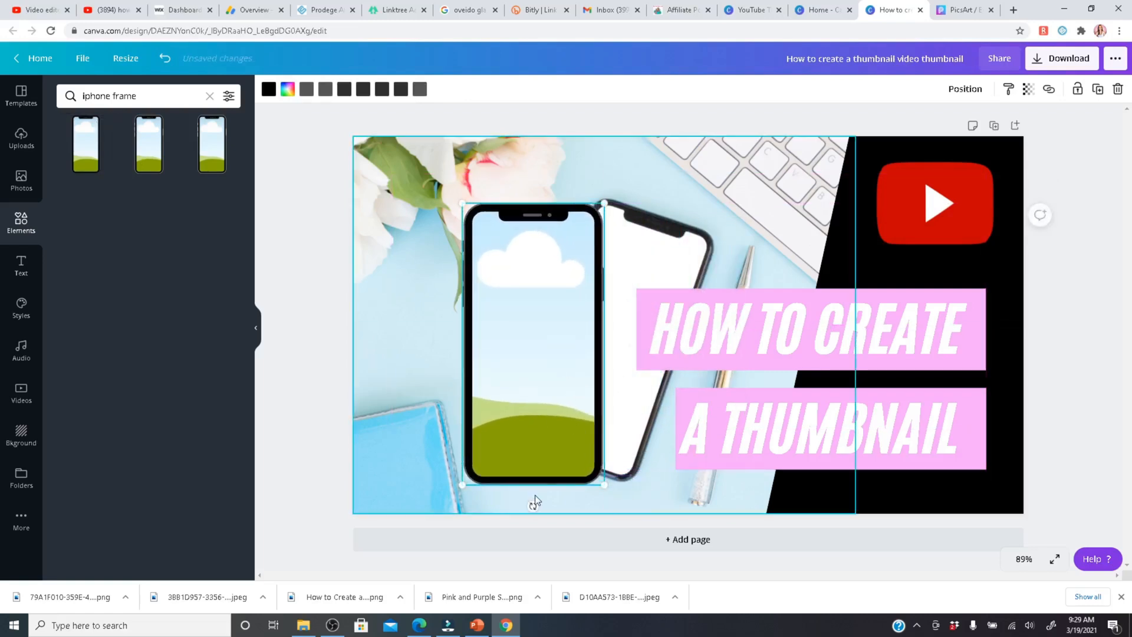
left_click_drag(532, 505, 486, 501)
left_click_drag(537, 400, 614, 395)
left_click_drag(634, 500, 628, 437)
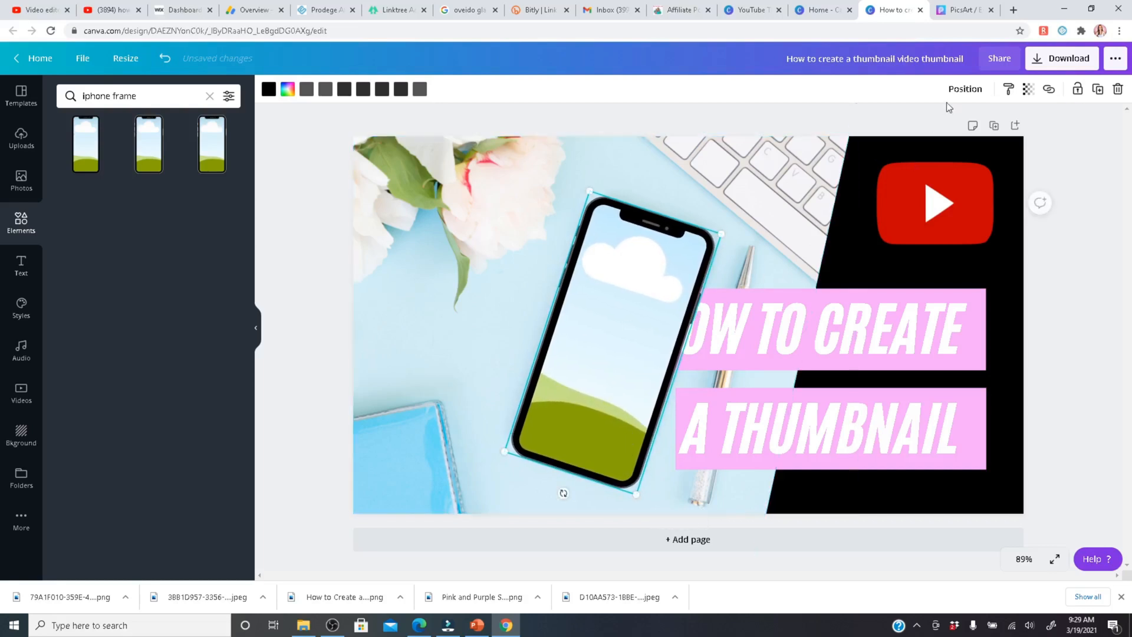
Send the phone frame backward so that it sits behind the pink title boxes.
left_click(963, 89)
left_click(921, 123)
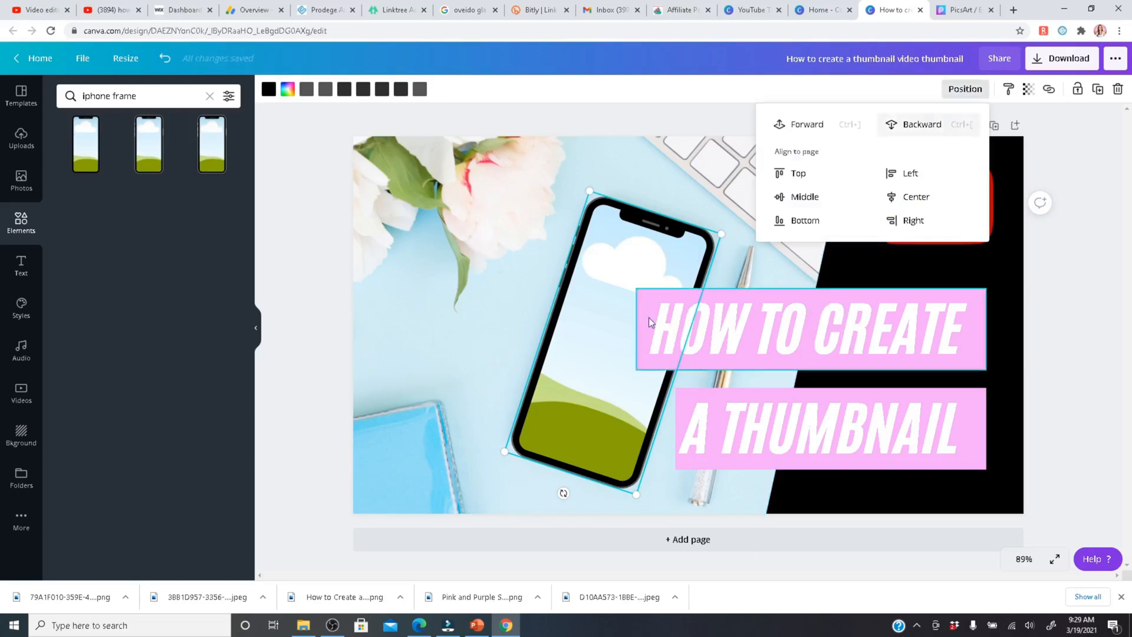
left_click(296, 249)
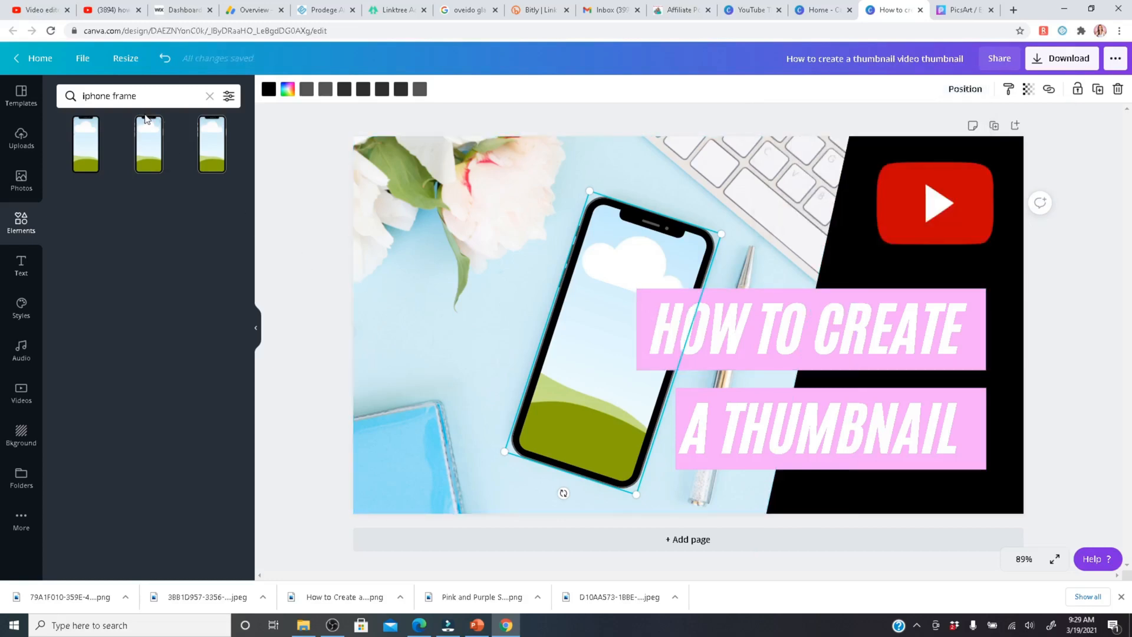
Fill the phone frame with the uploaded screenshot of the Canva mobile app's home screen.
left_click(9, 140)
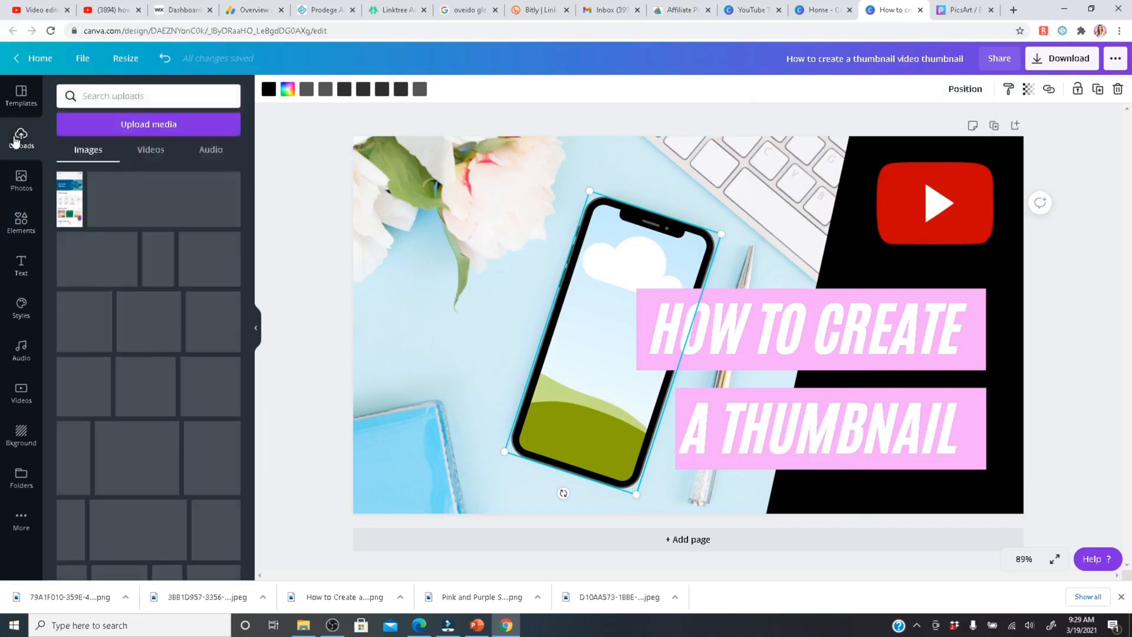
left_click(72, 207)
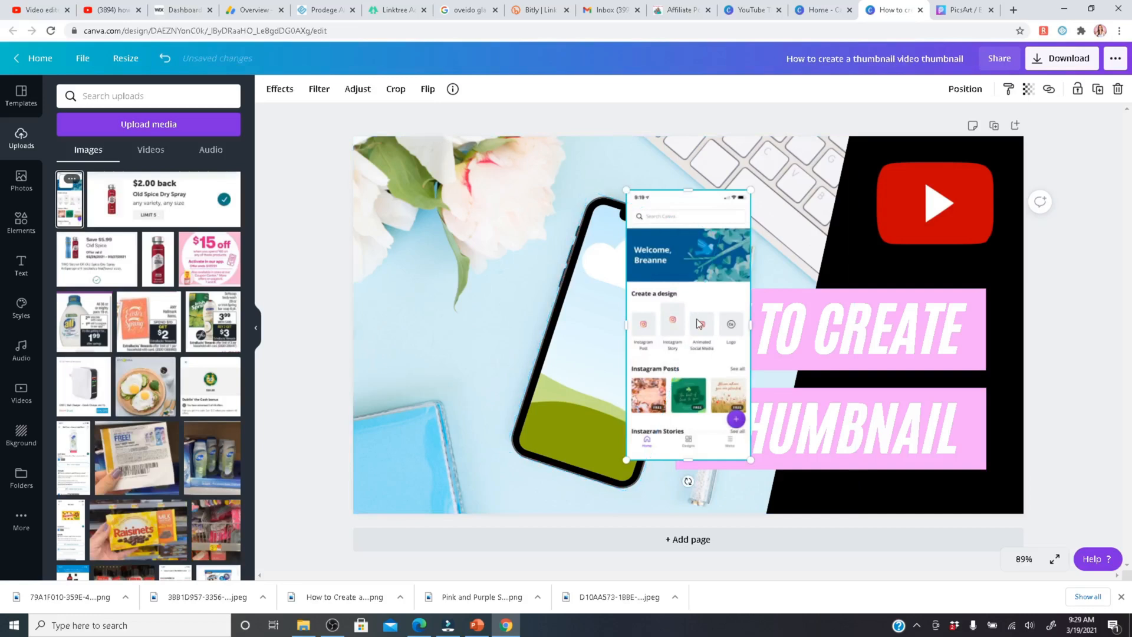
left_click_drag(696, 326, 608, 330)
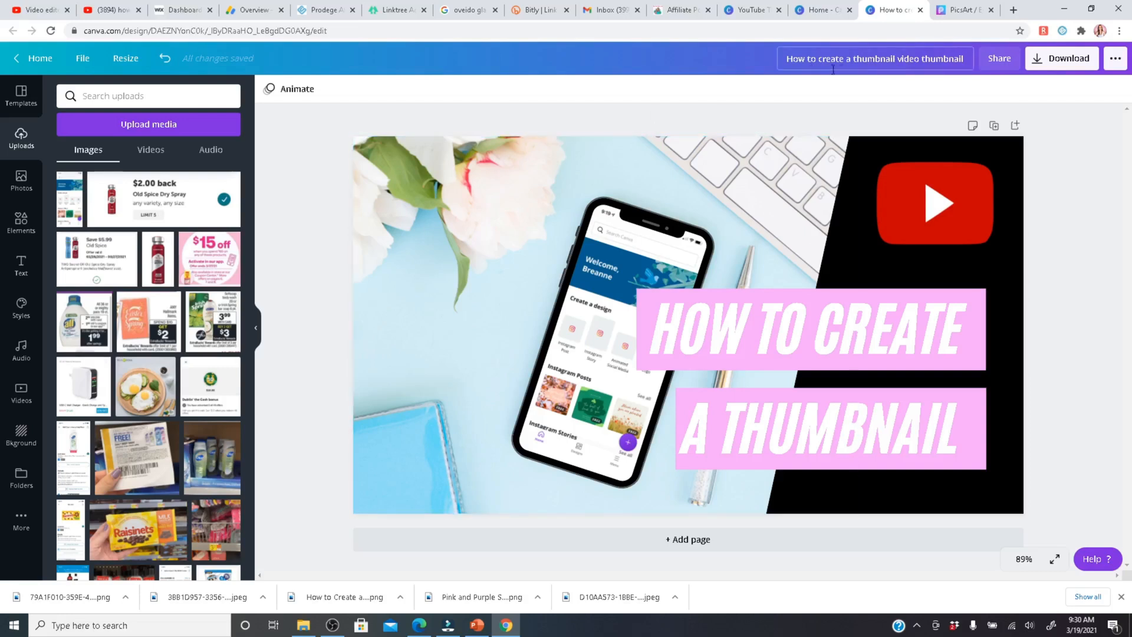
Download the finished thumbnail as a PNG at size 1, 1280 × 720 px.
left_click(1061, 57)
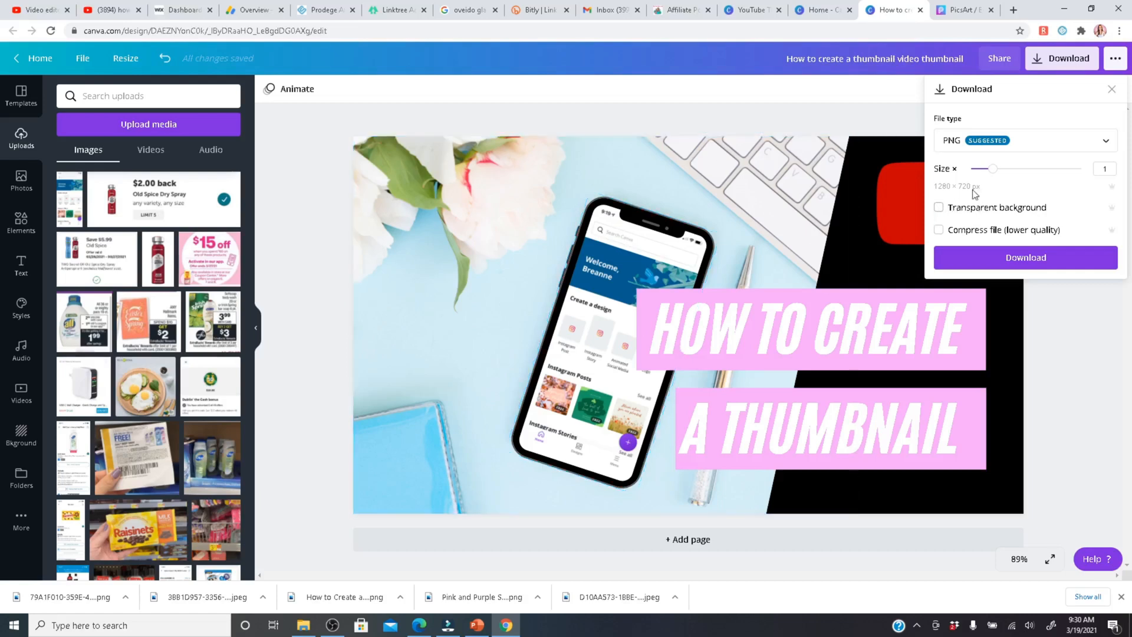
left_click(1033, 260)
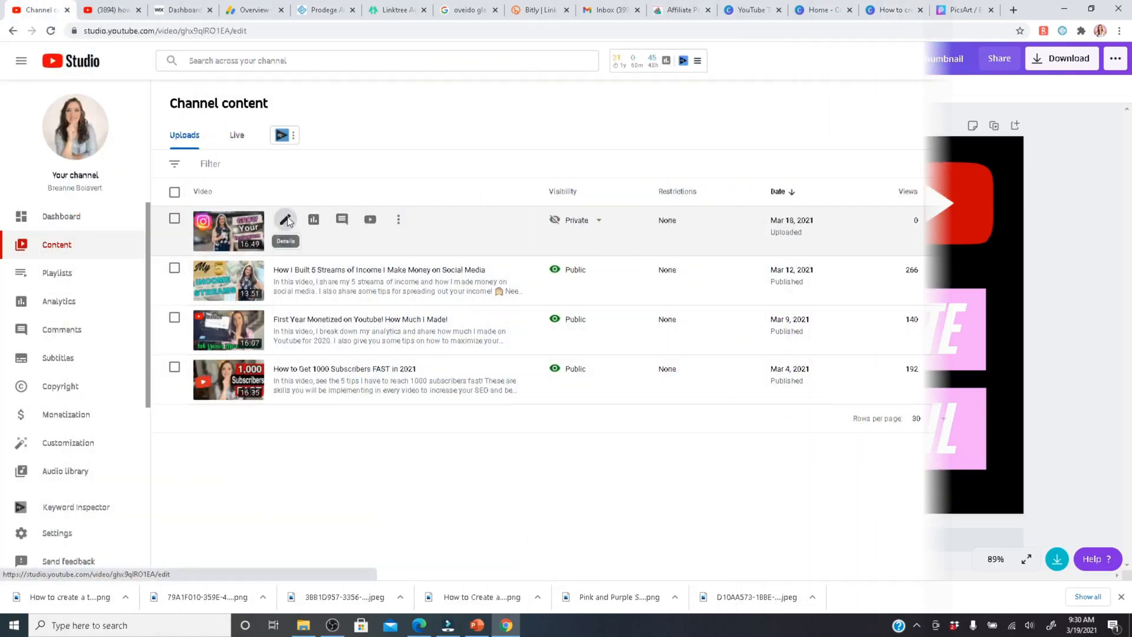
In YouTube Studio, replace the private "How to Grow on Instagram 2021" video's thumbnail with the downloaded file "How to create a thumbnail video thumbnail".
left_click(289, 221)
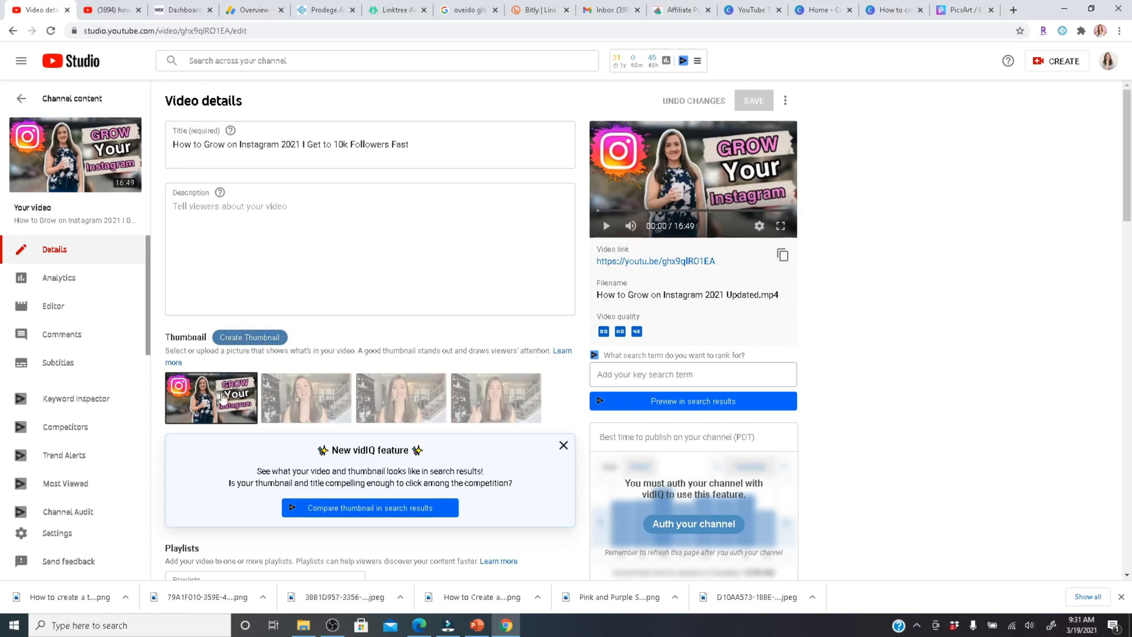
mouse_move(219, 399)
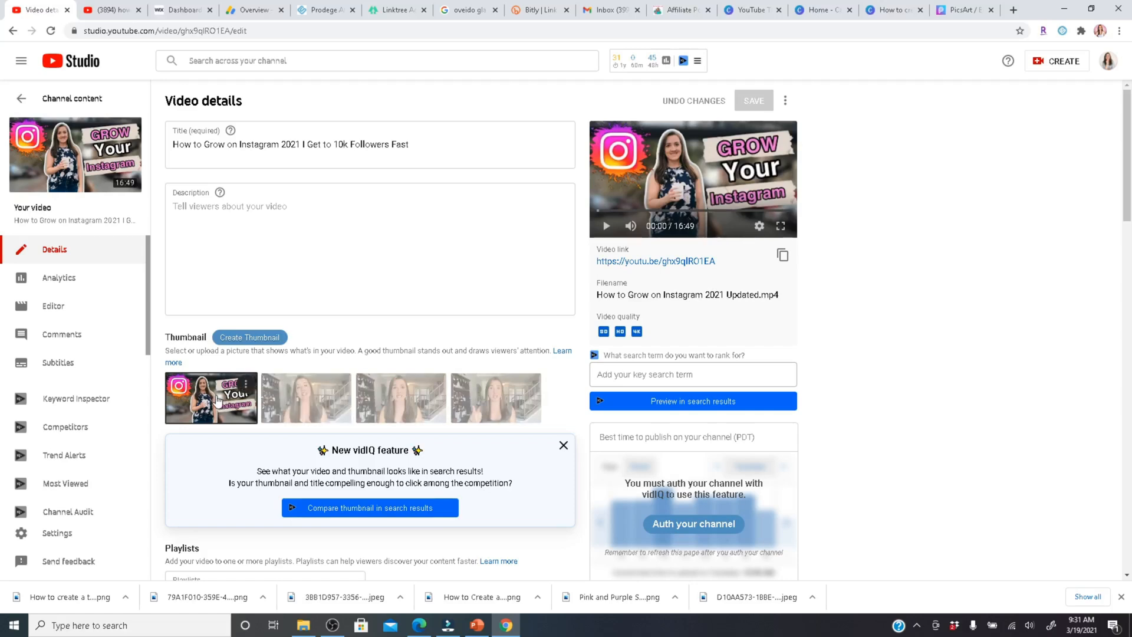
scroll(219, 401, "down", 2)
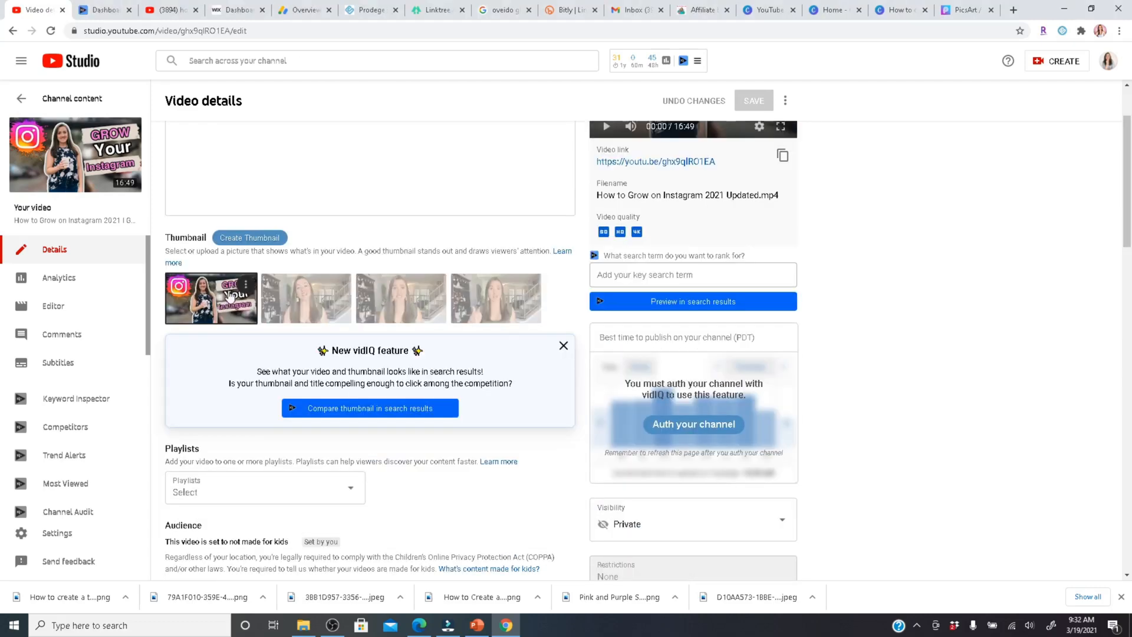
left_click(247, 287)
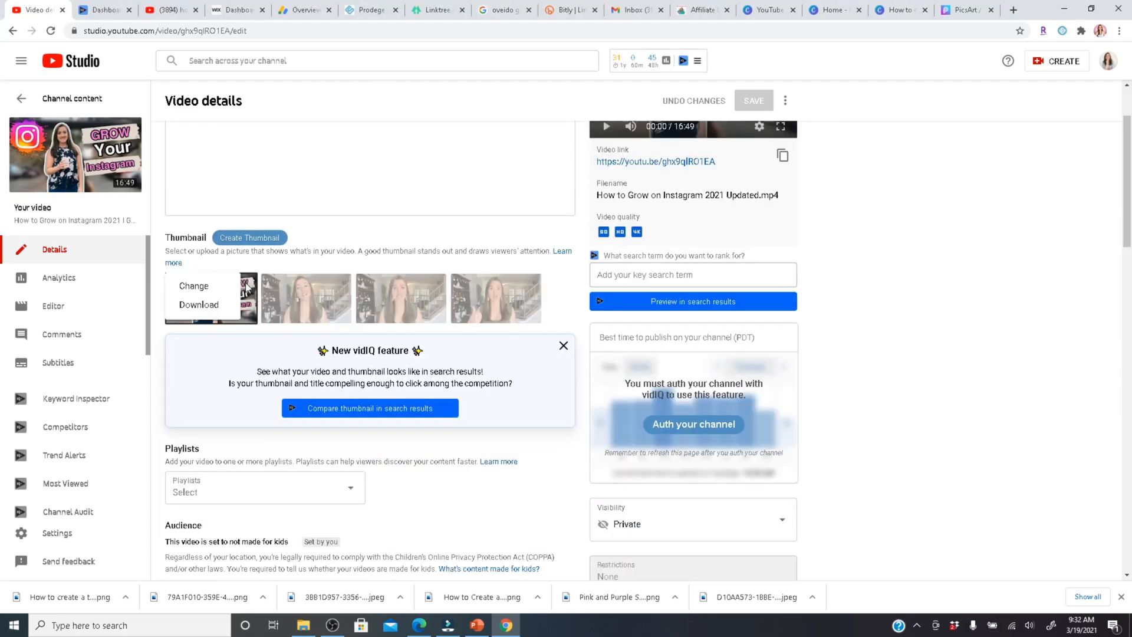
left_click(192, 286)
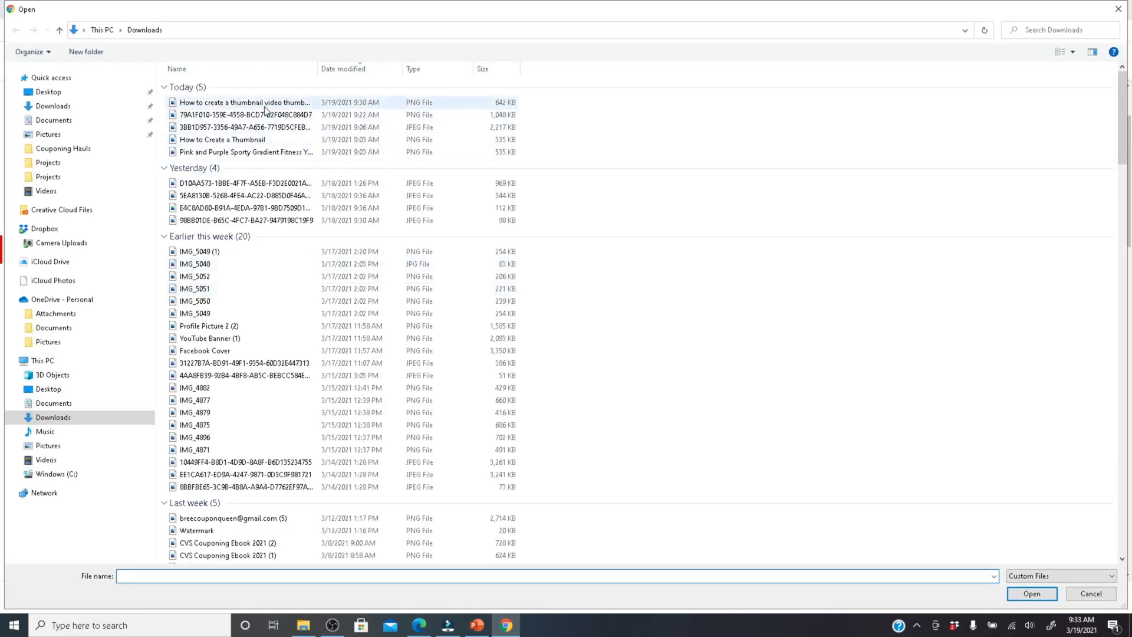
left_click(63, 125)
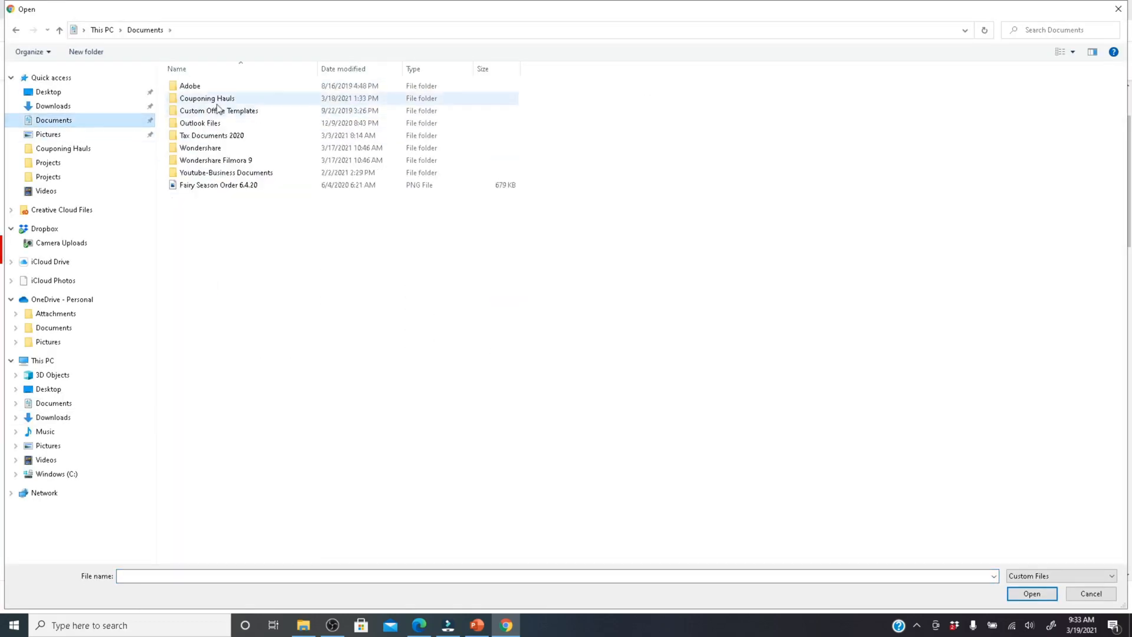
left_click(70, 109)
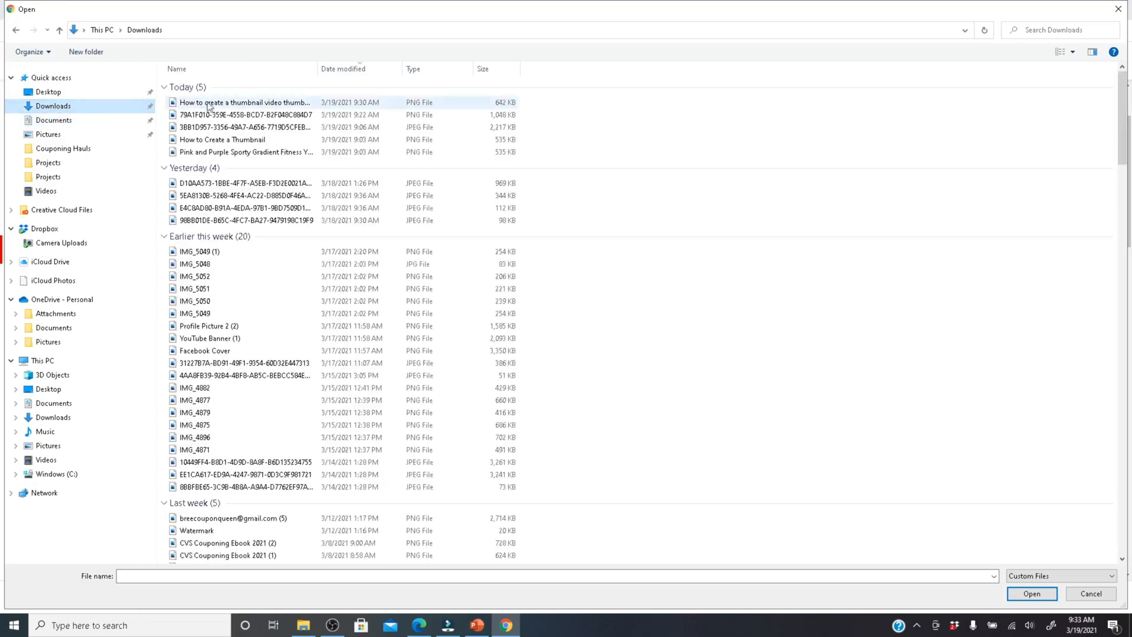
left_click(236, 102)
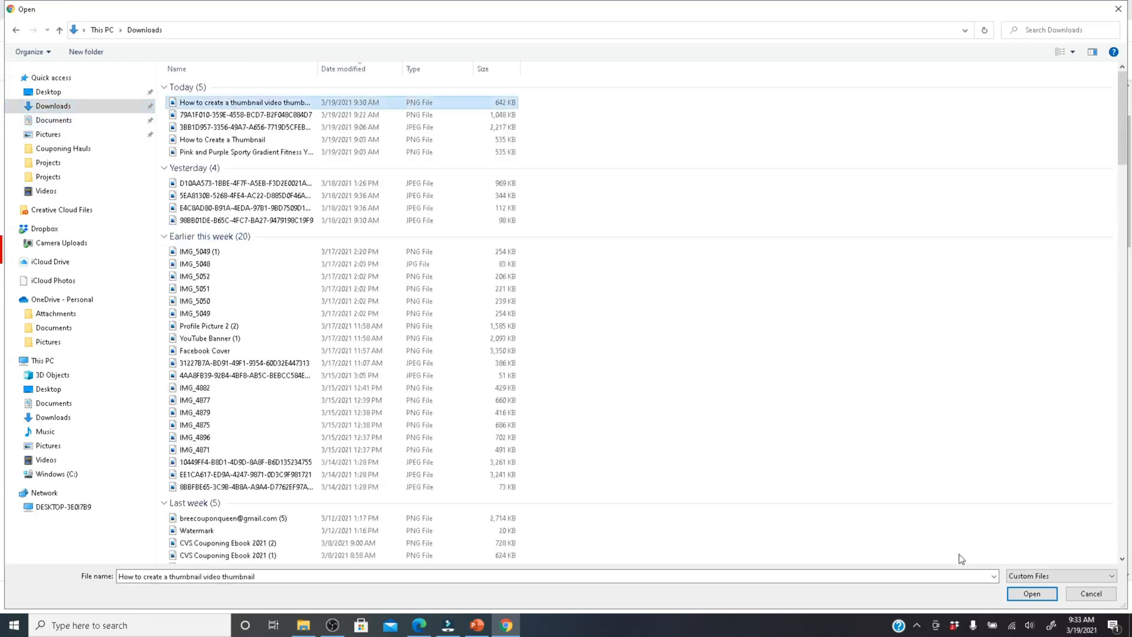
left_click(1015, 592)
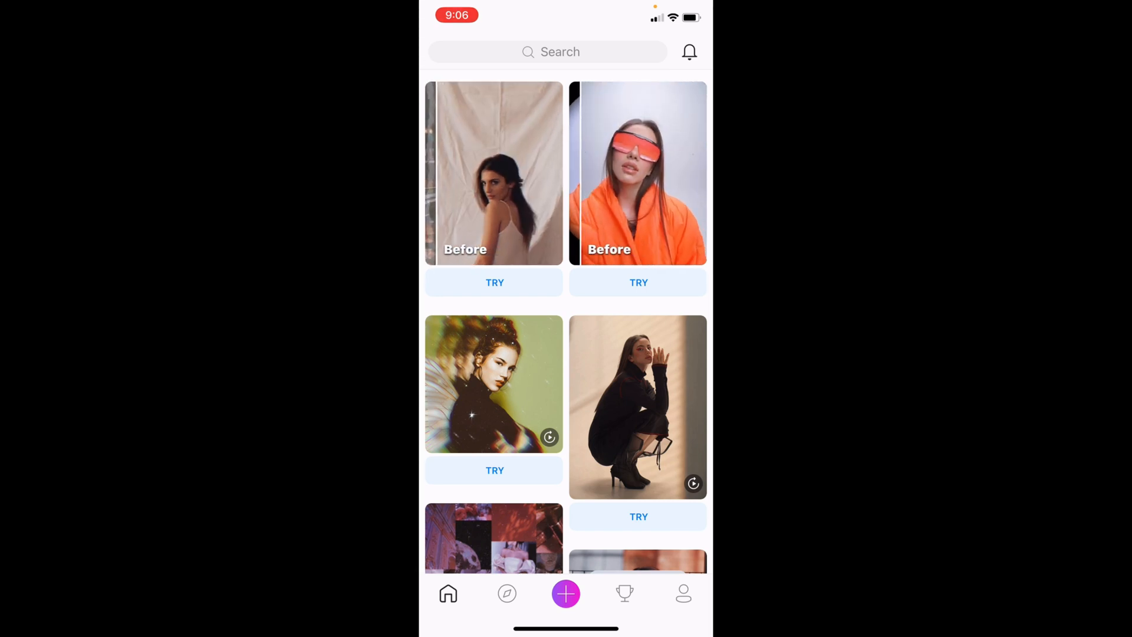
scroll(566, 321, "down", 3)
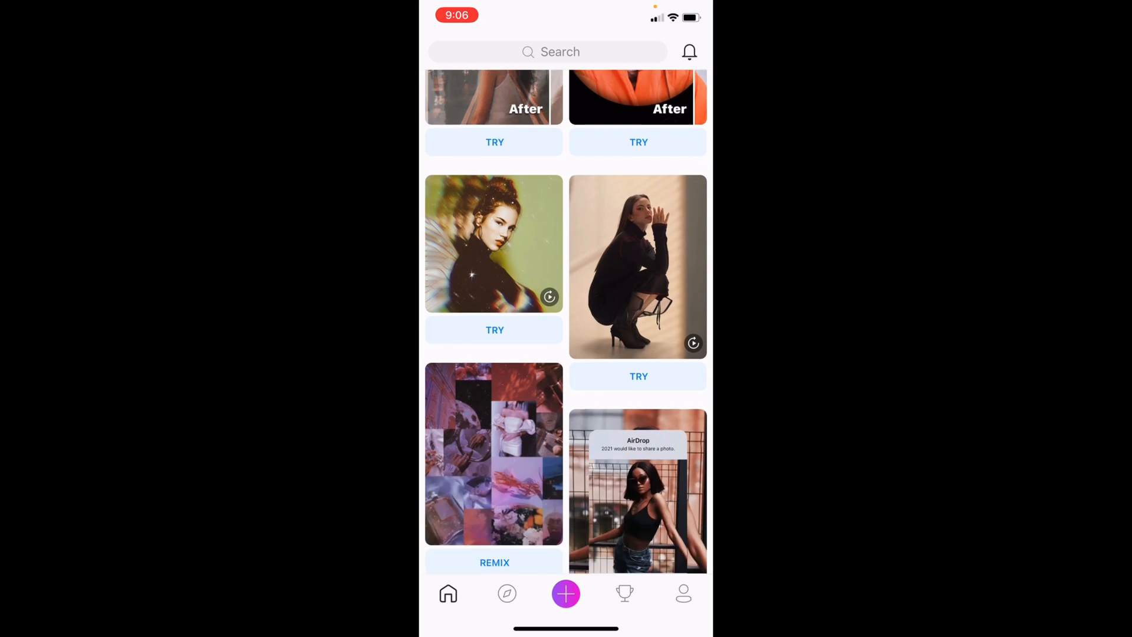
scroll(566, 322, "down", 2)
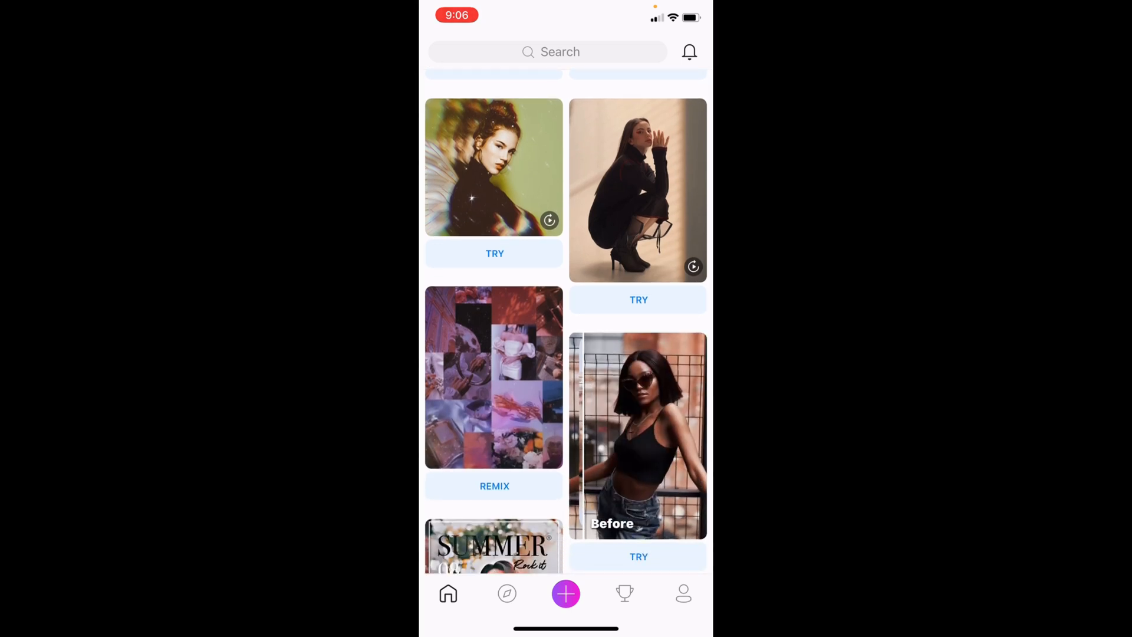
scroll(566, 321, "down", 3)
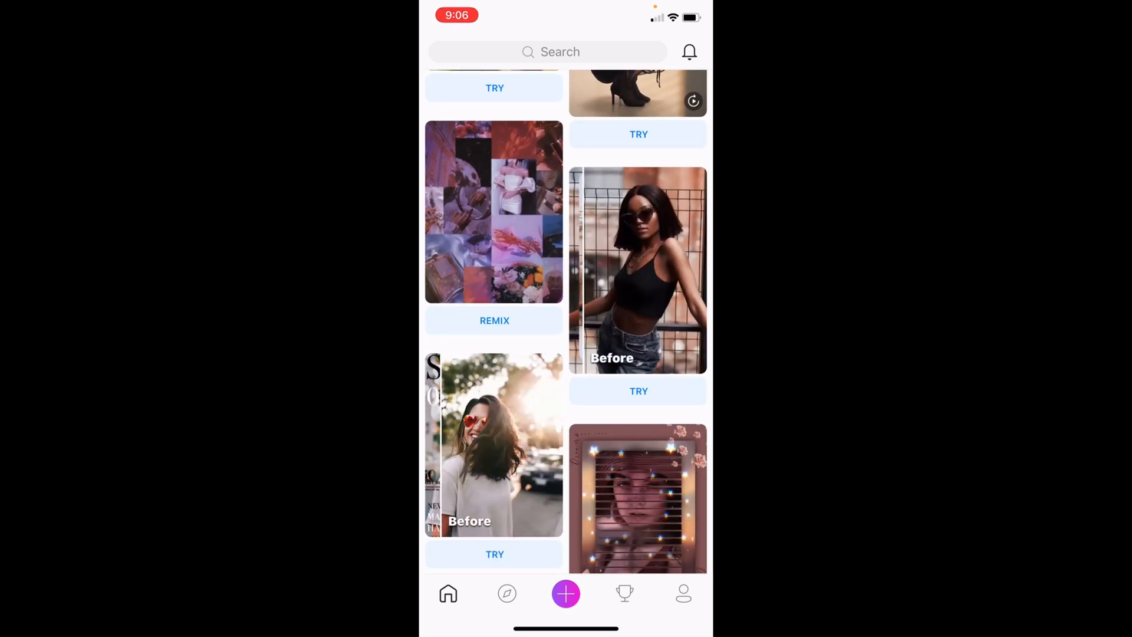
scroll(566, 322, "down", 4)
scroll(566, 322, "down", 4)
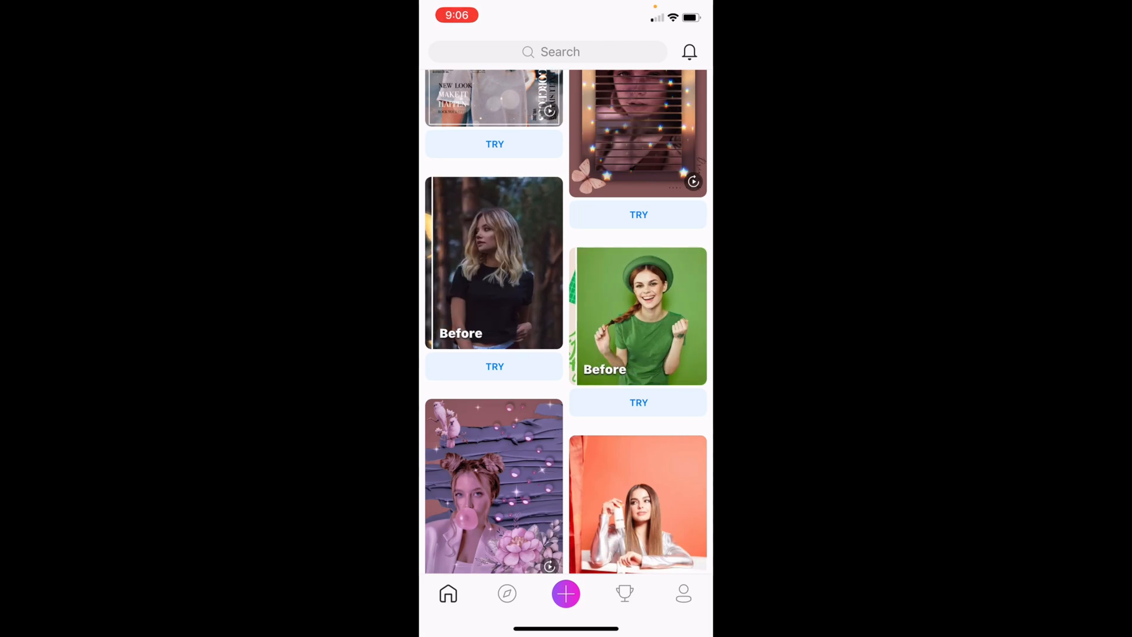
scroll(566, 321, "down", 1)
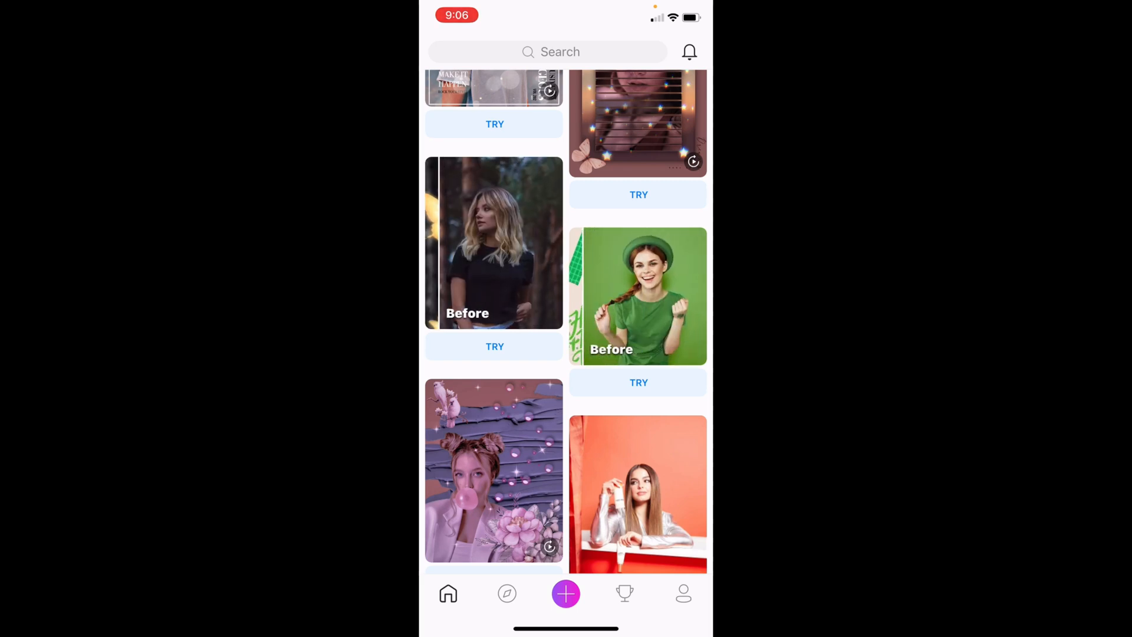
In PicsArt, start a new edit with the photo of the woman beside the magnolia tree from all photos.
left_click(566, 593)
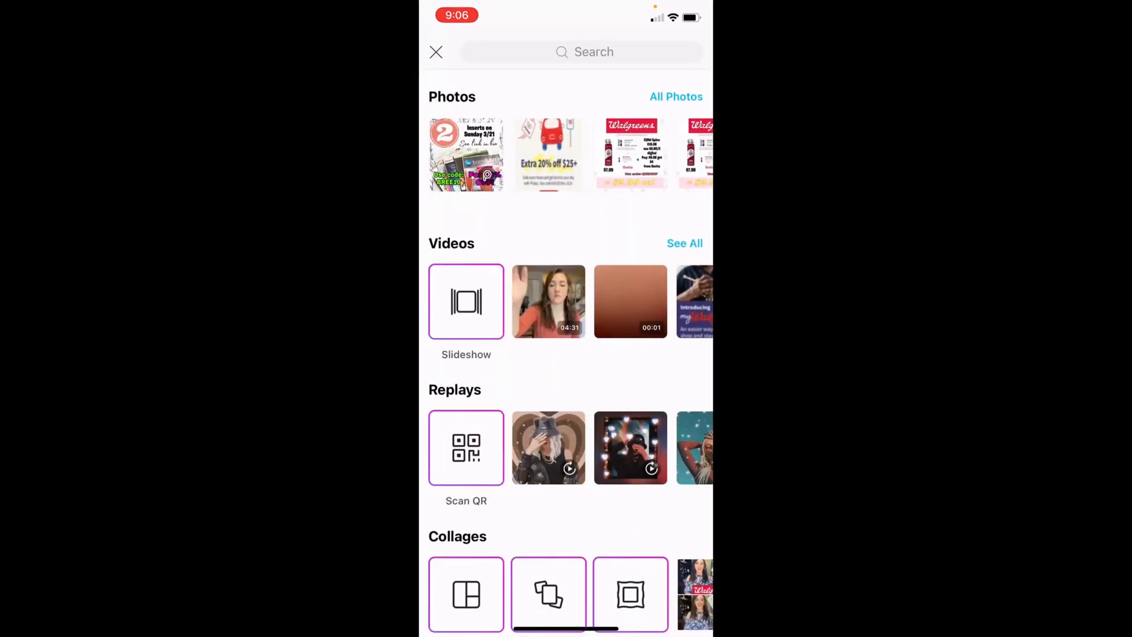
left_click(675, 96)
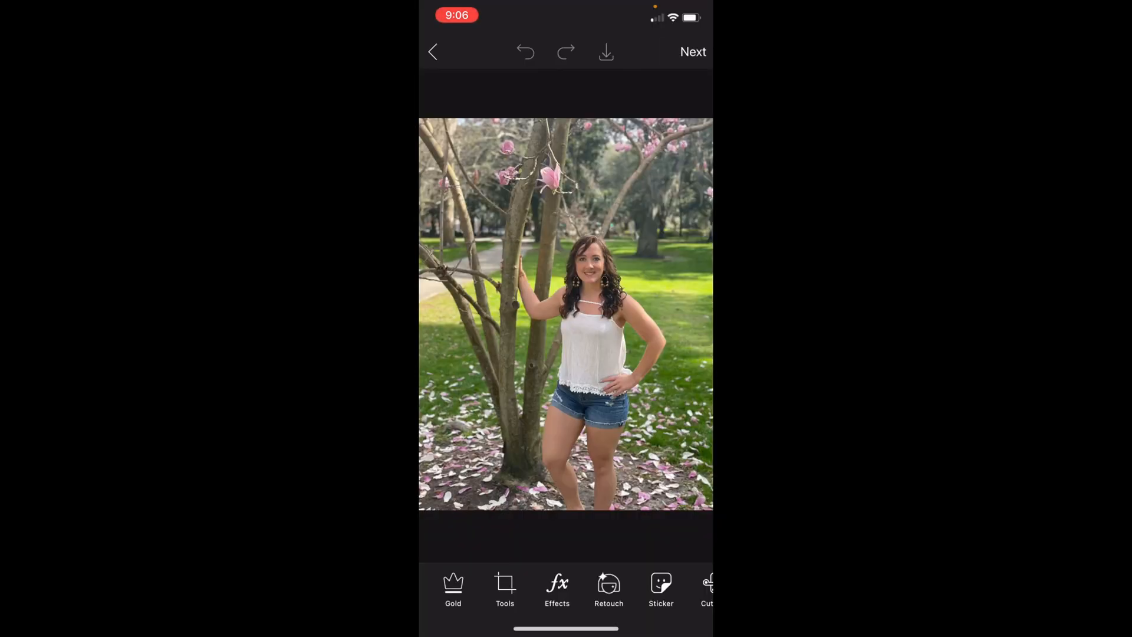
Cut out the woman from the photo with the automatic Person selection and preview the cutout.
scroll(566, 586, "right", 5)
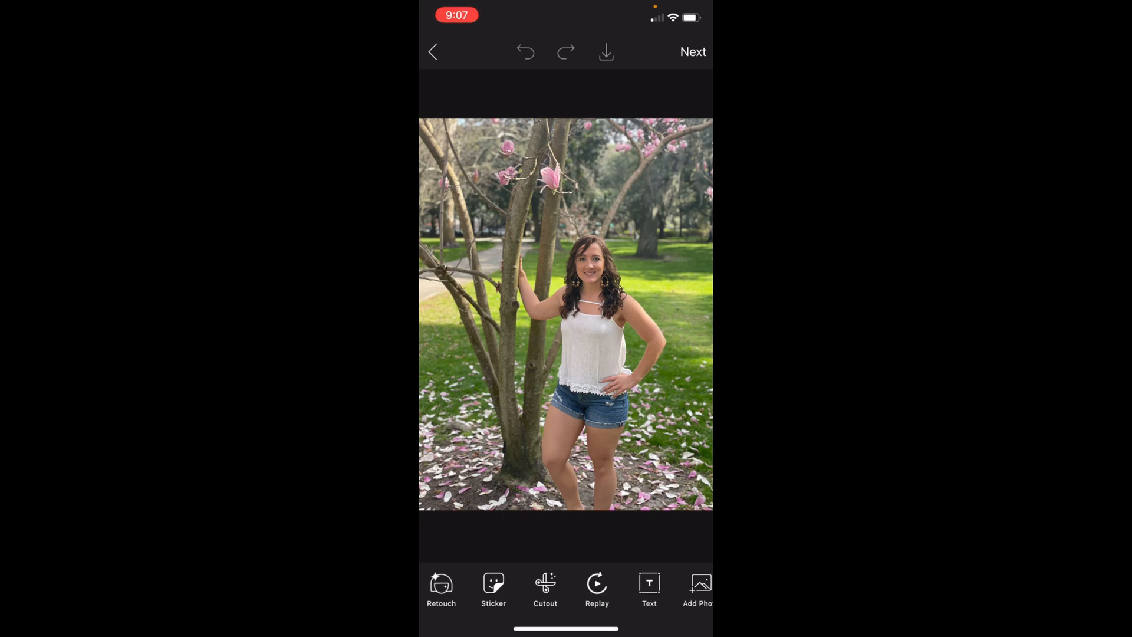
left_click(546, 585)
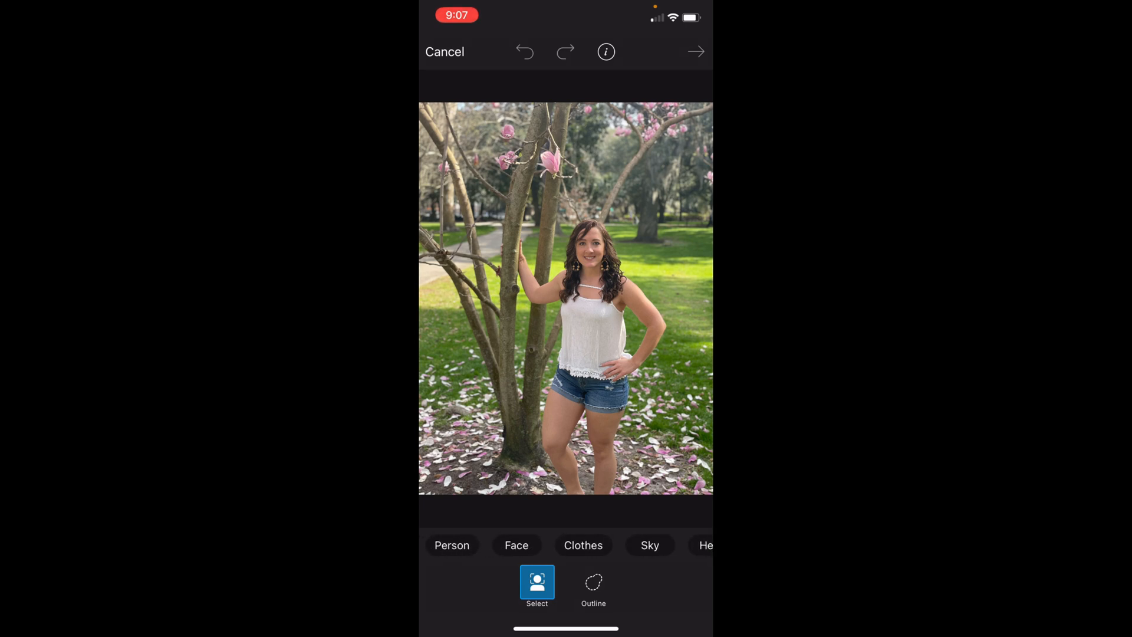
left_click(451, 544)
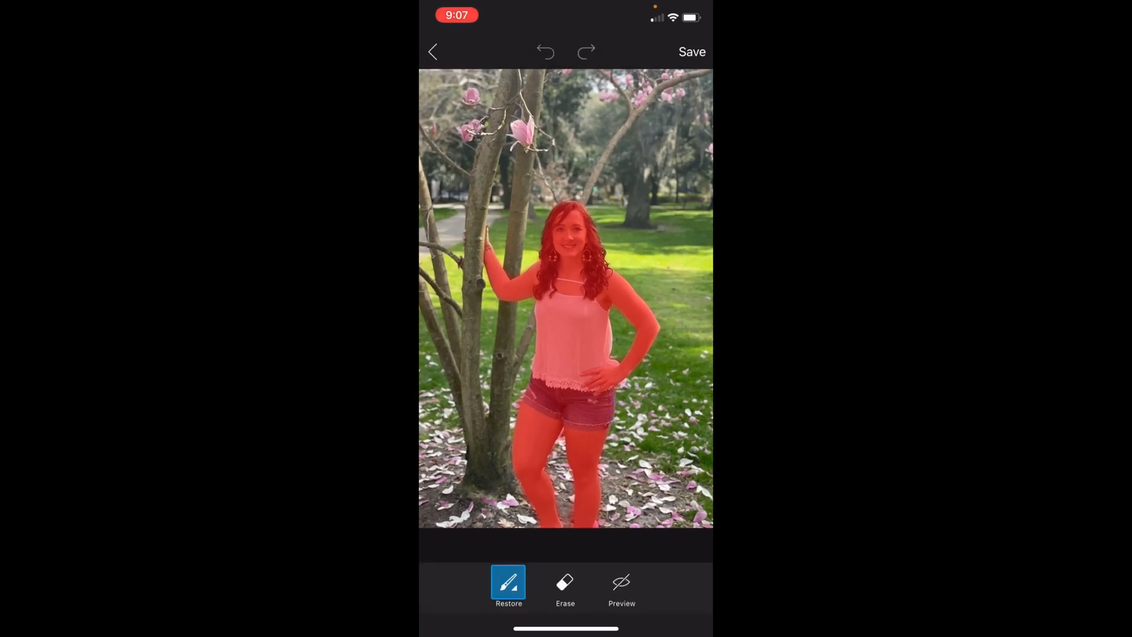
left_click(621, 584)
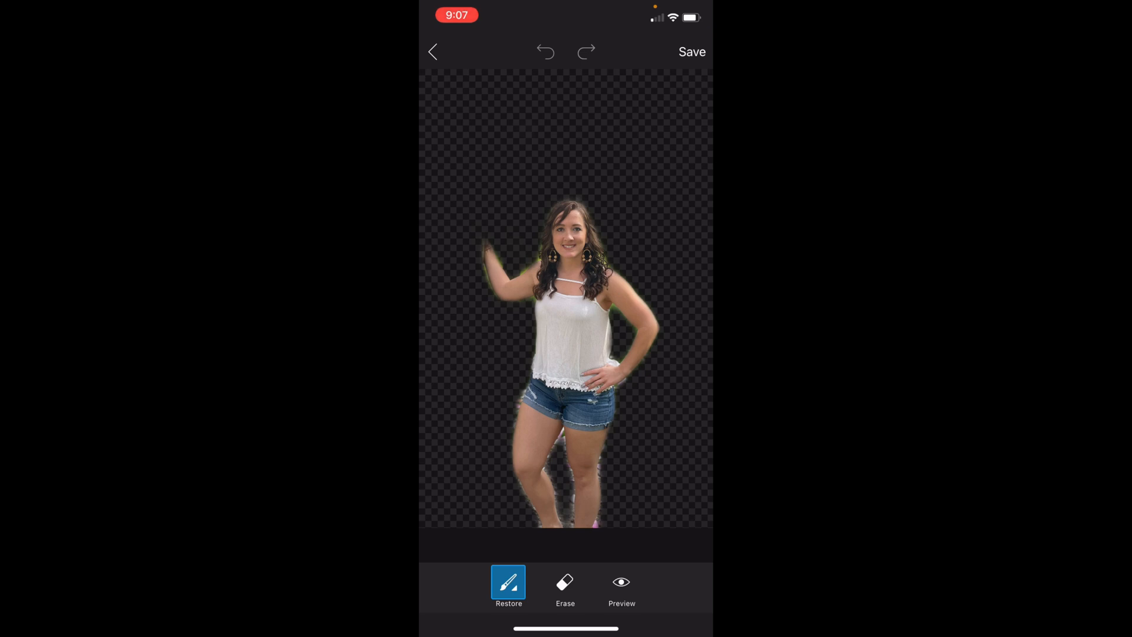
Erase the leftover background along the outer edge of the woman's straight leg with the eraser at size 19.
left_click(508, 582)
mouse_move(563, 545)
left_mouse_down()
mouse_move(501, 545)
mouse_move(619, 545)
mouse_move(506, 545)
left_mouse_up()
left_click(565, 581)
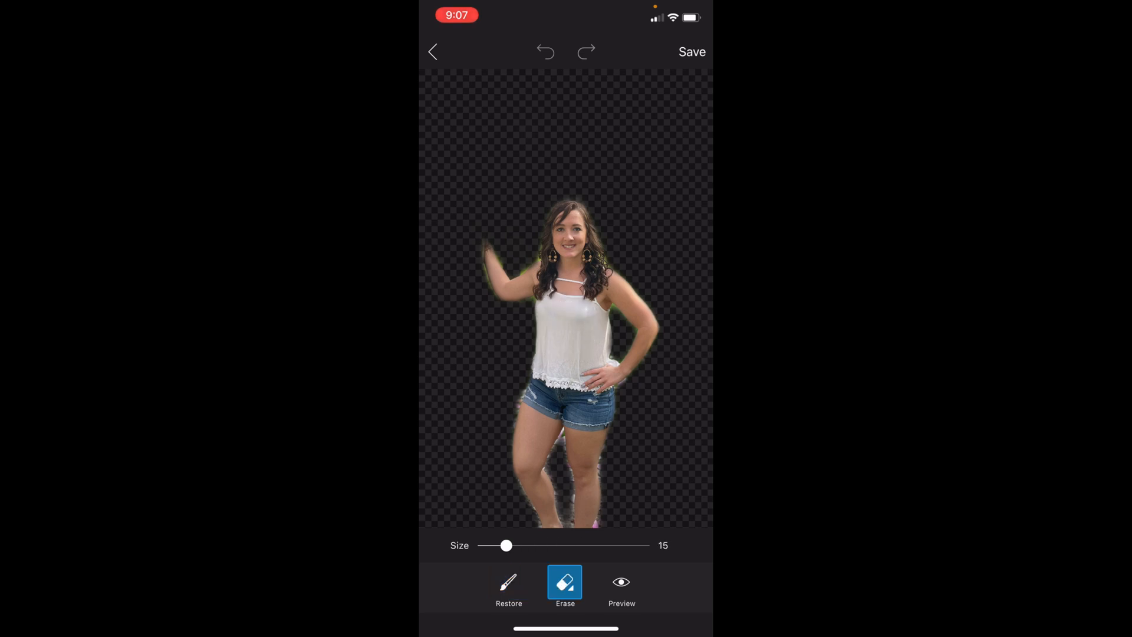
left_click_drag(506, 545, 512, 545)
scroll(566, 298, "up", 5)
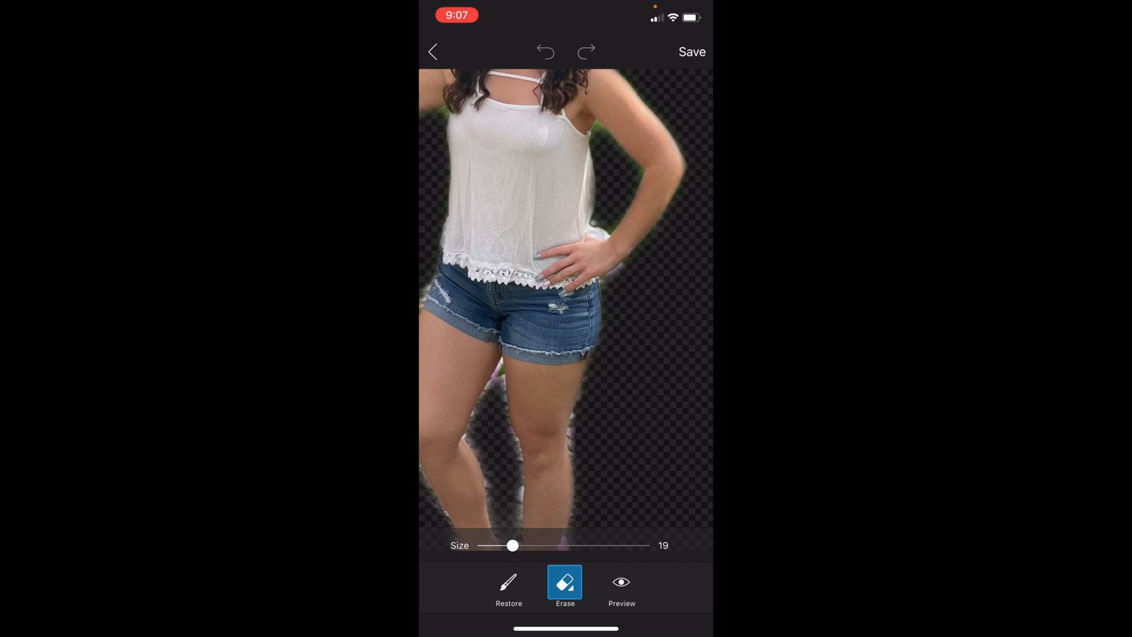
left_click_drag(577, 439, 587, 379)
mouse_move(574, 445)
left_mouse_down()
mouse_move(569, 542)
mouse_move(565, 520)
left_mouse_up()
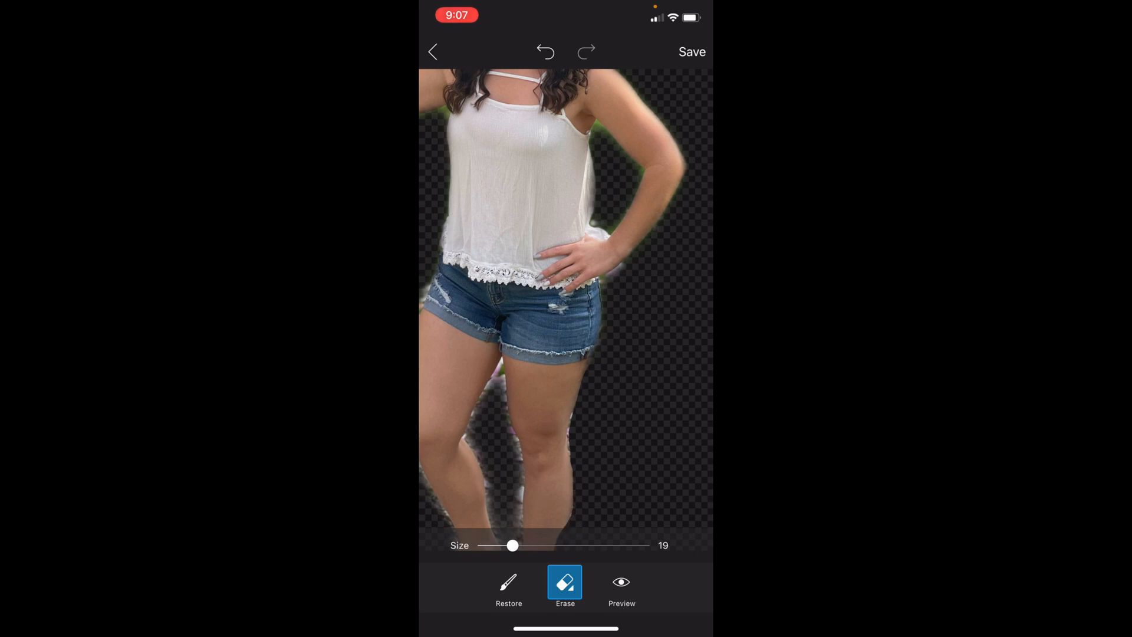
Undo the last erase stroke on the cutout and redo it.
left_click(545, 52)
scroll(557, 310, "down", 1)
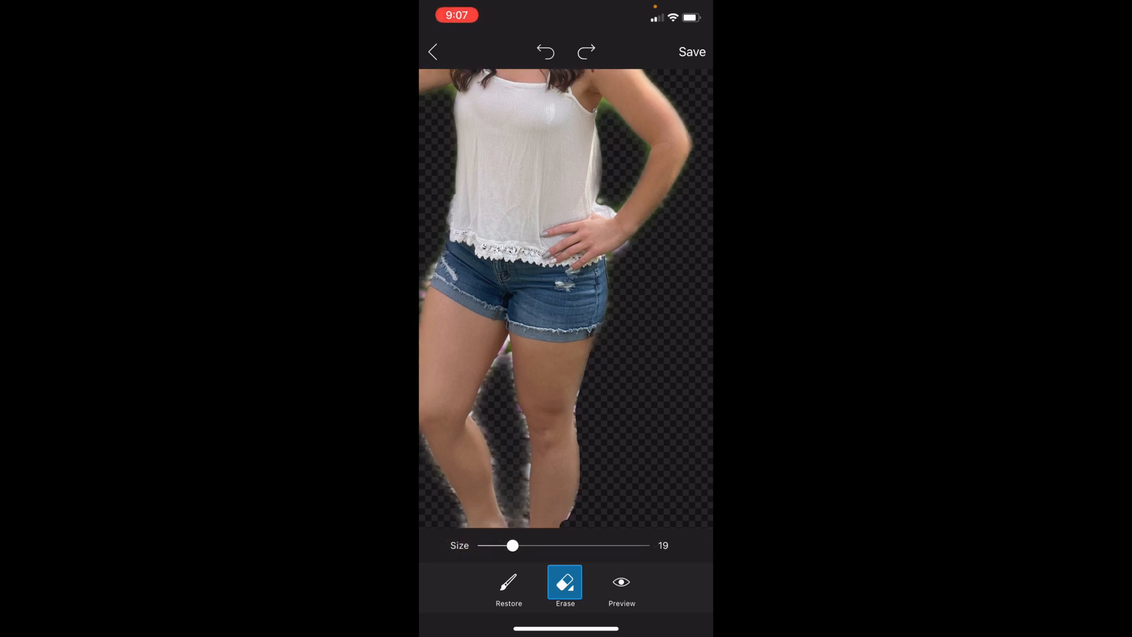
left_click(586, 52)
scroll(566, 297, "down", 4)
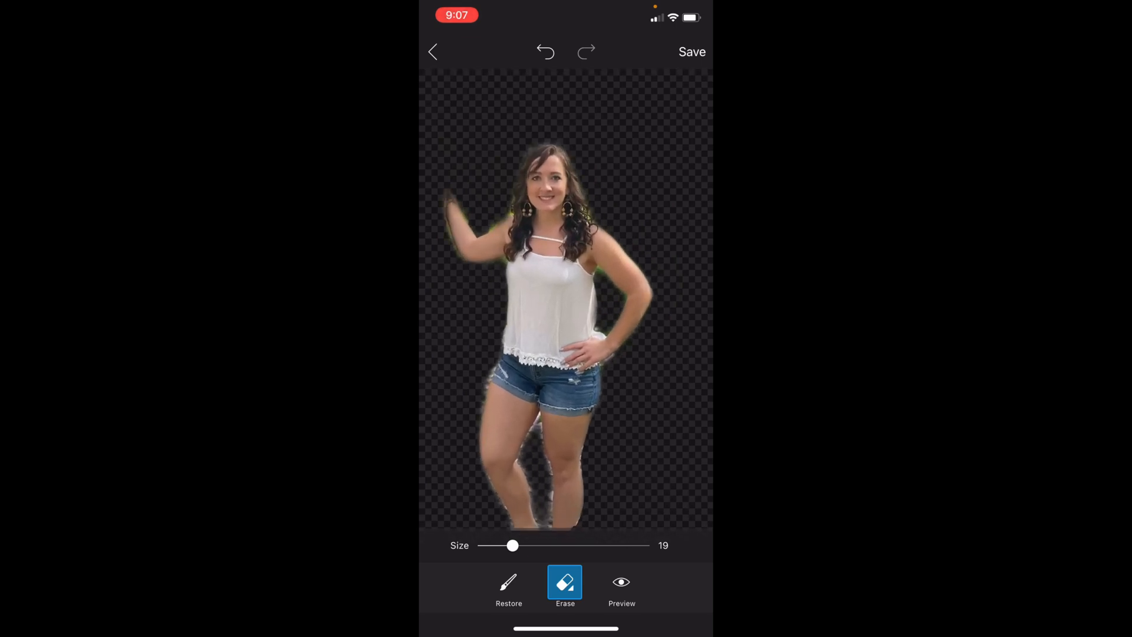
Preview the refined cutout, save it as a sticker and upload it privately.
left_click(621, 581)
left_click(621, 582)
left_click(692, 52)
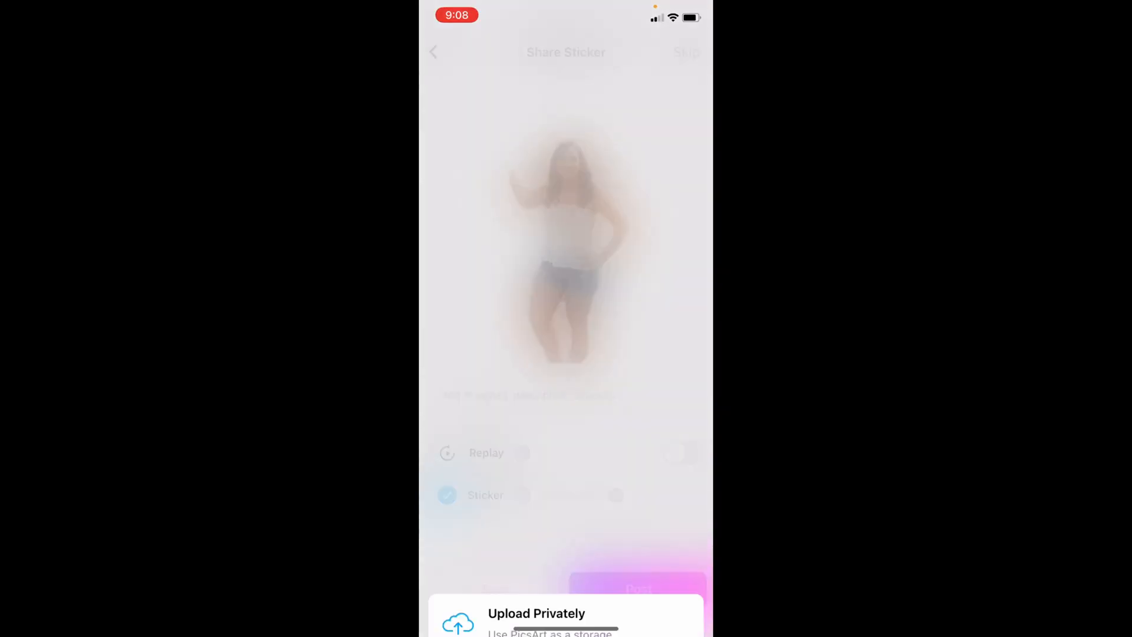
left_click(566, 572)
left_click(681, 51)
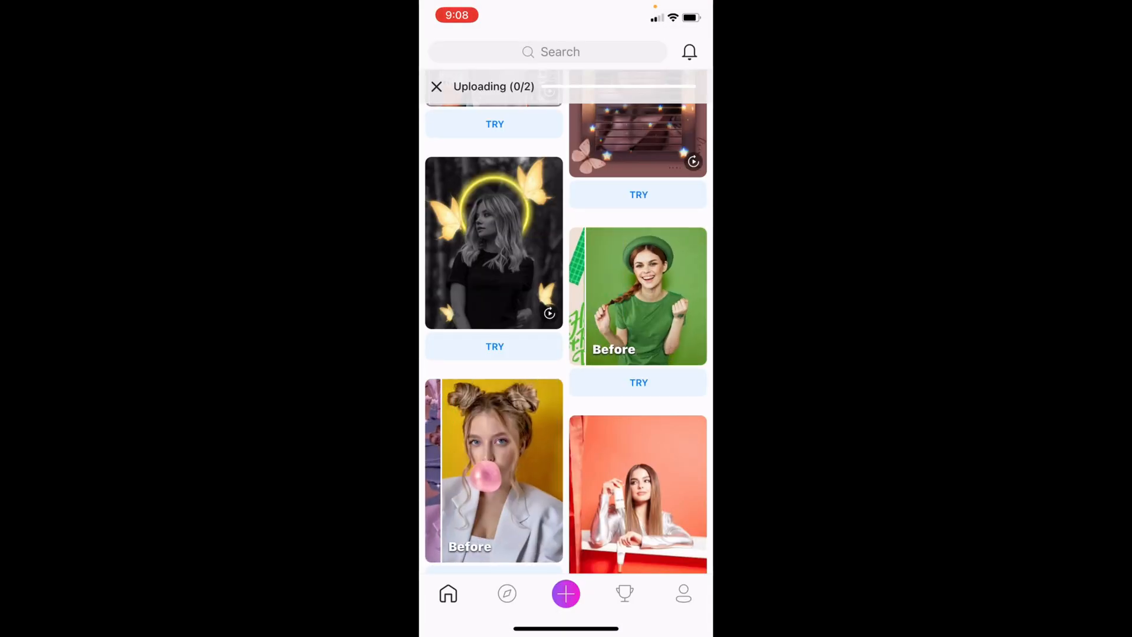
Start a new edit with the original photo of the woman beside the magnolia tree and open the Blur effects.
left_click(566, 593)
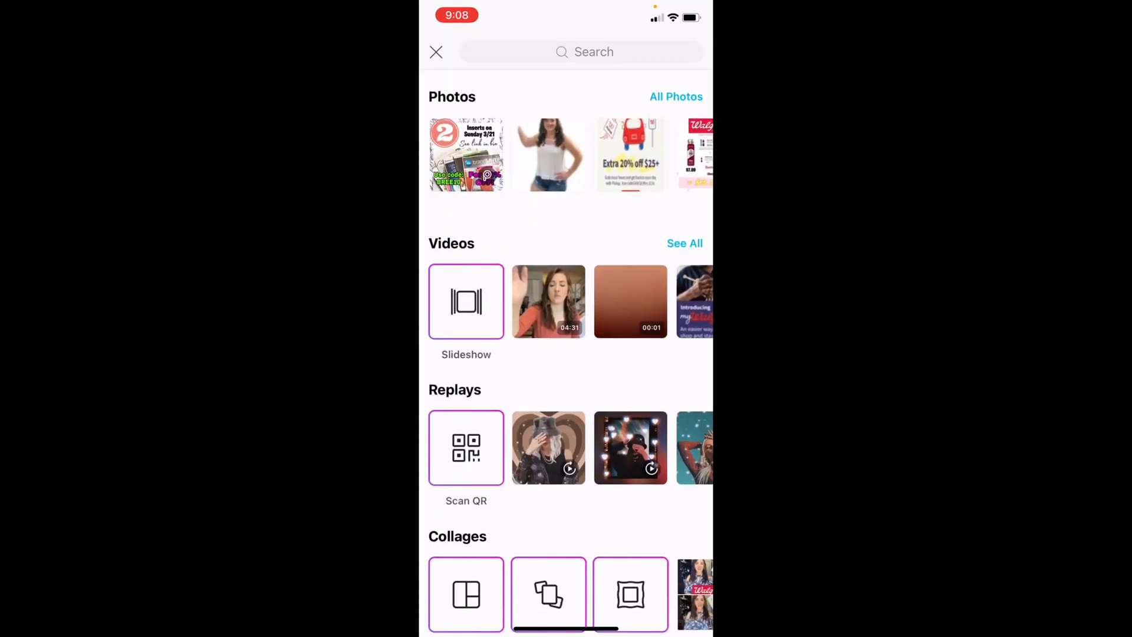
left_click(674, 96)
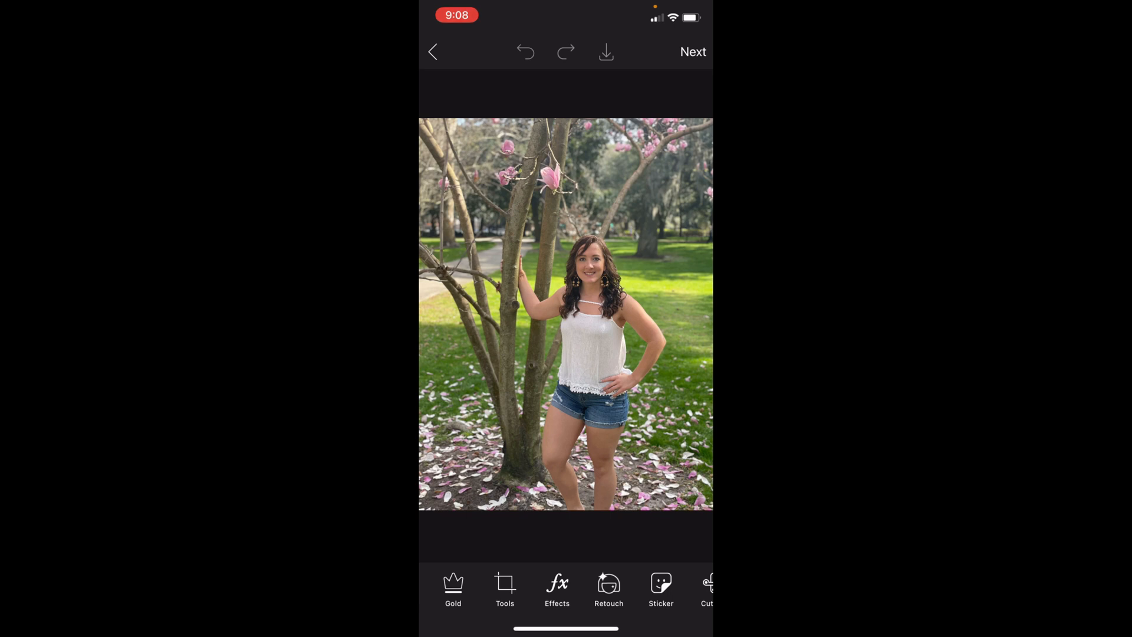
left_click(557, 588)
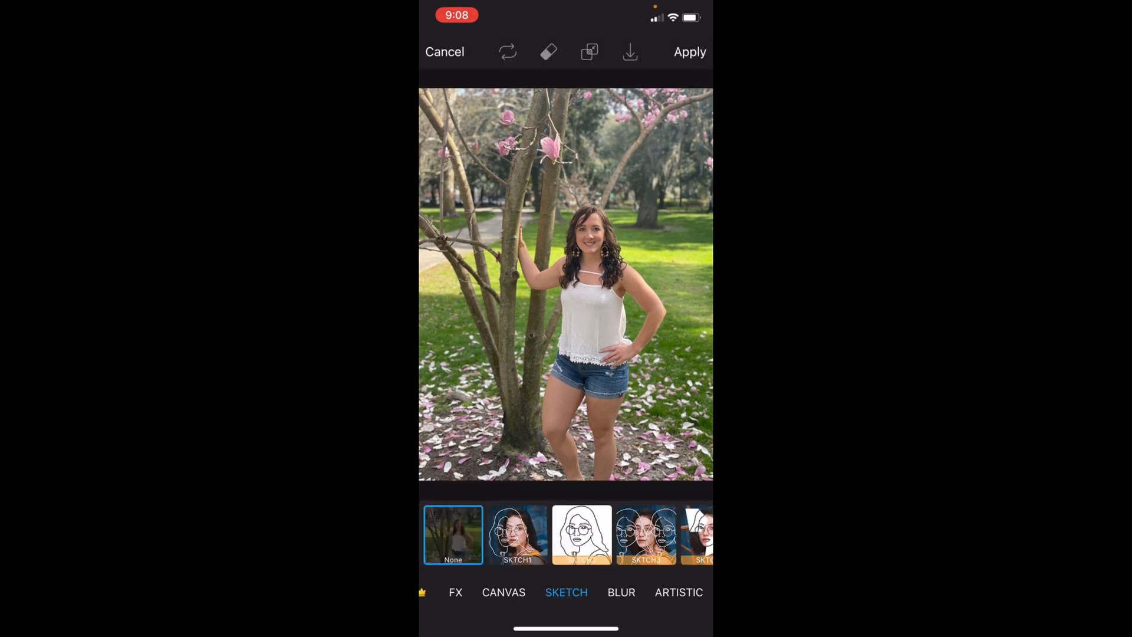
left_click(621, 592)
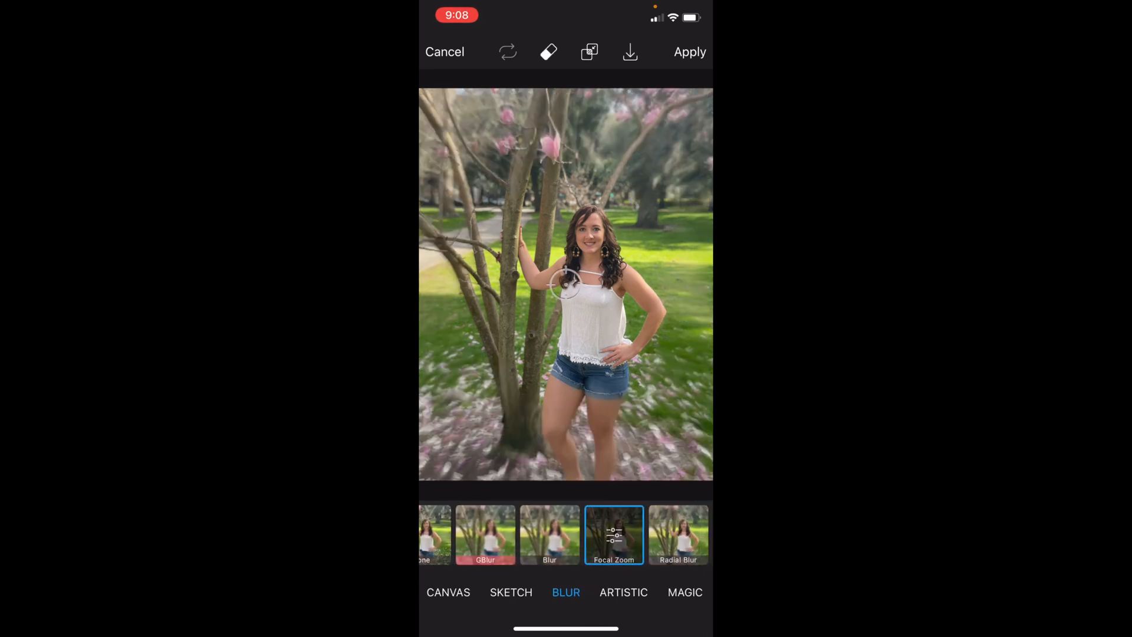
Try Radial Blur and Lens Blur on the photo, and apply the plain Blur effect to the whole image.
left_click(678, 534)
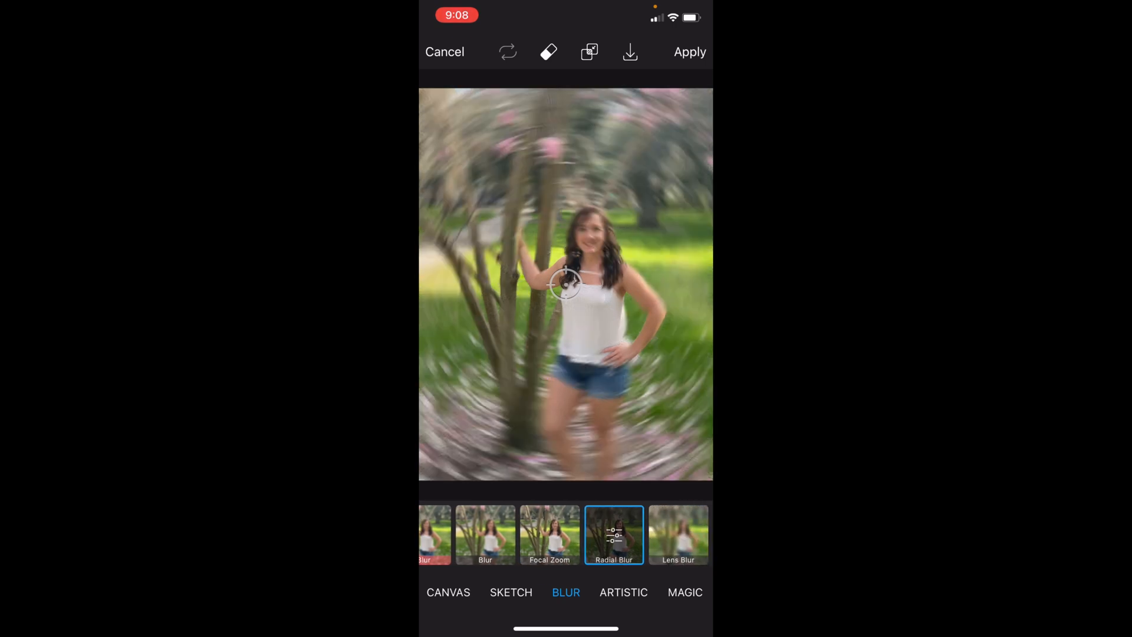
left_click(677, 533)
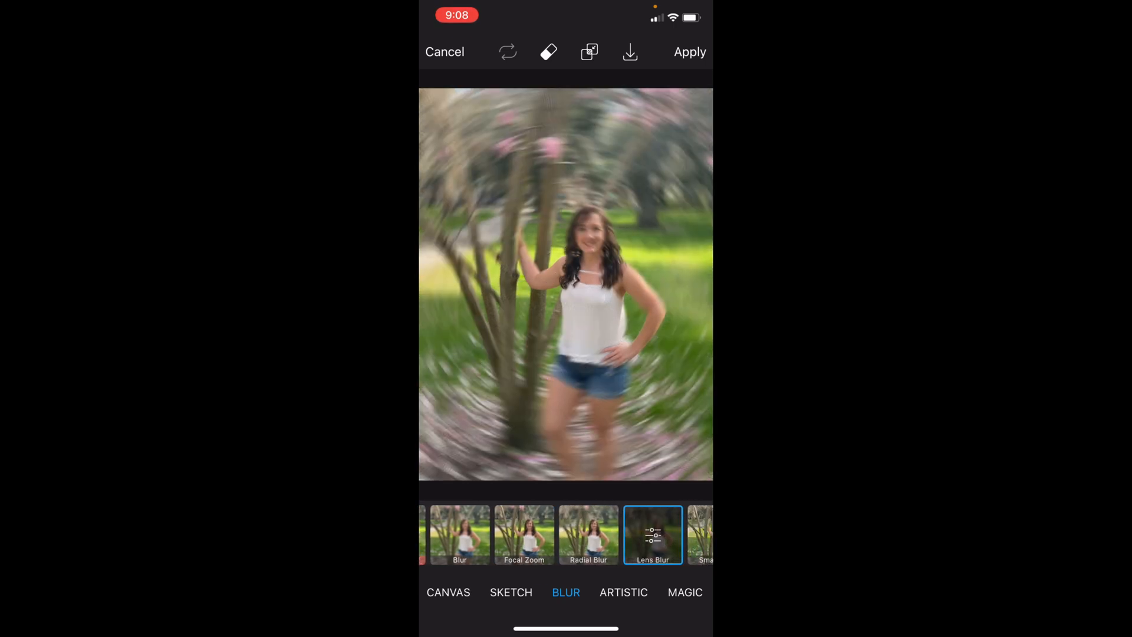
scroll(566, 533, "left", 3)
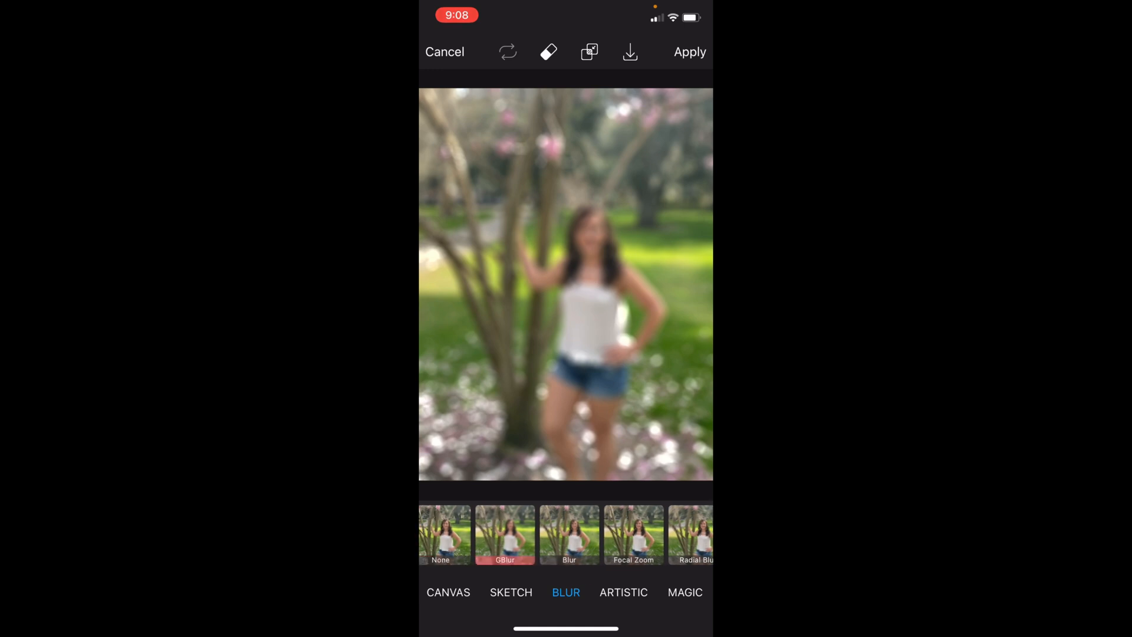
left_click(582, 534)
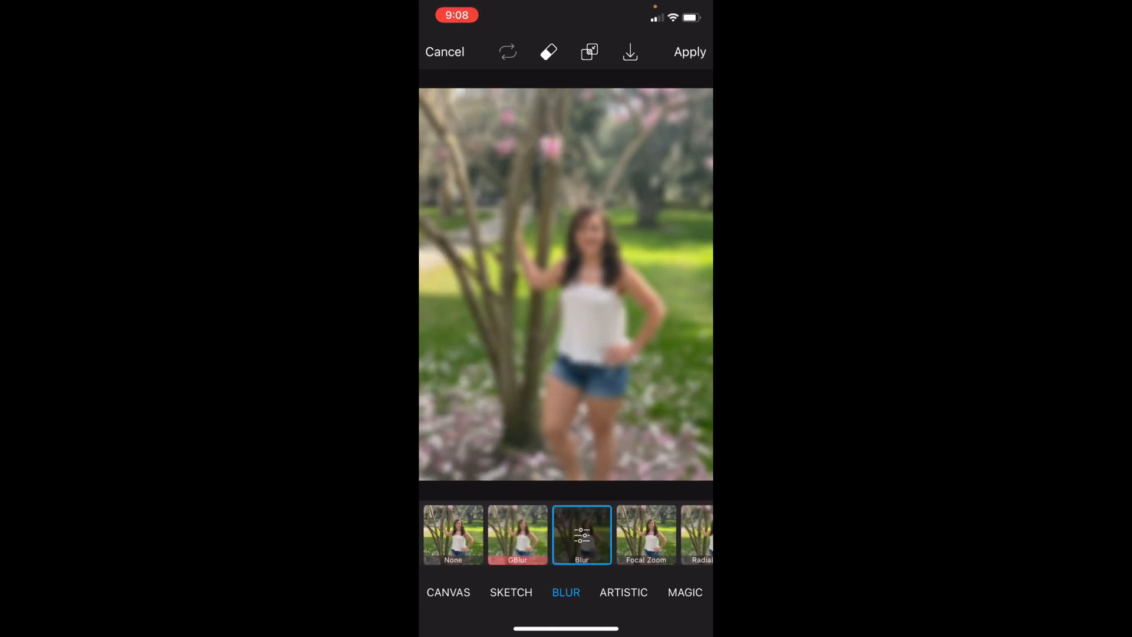
left_click(690, 52)
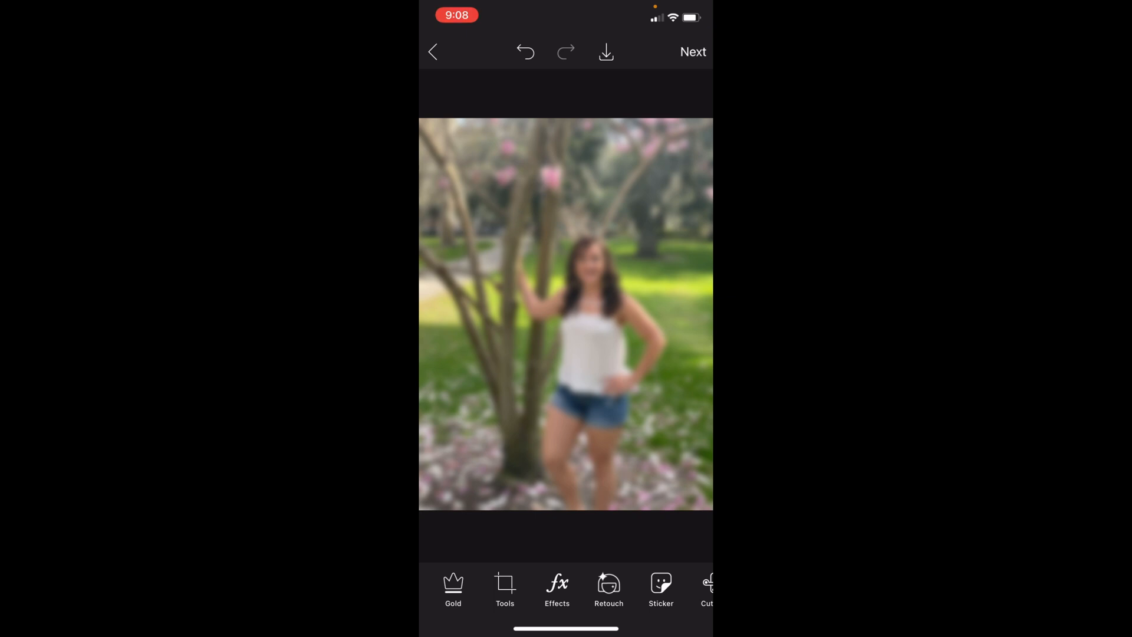
Crop the blurred photo with the YouTube preset at 2999x1687, framing the woman from just above her head to her waist.
left_click(505, 587)
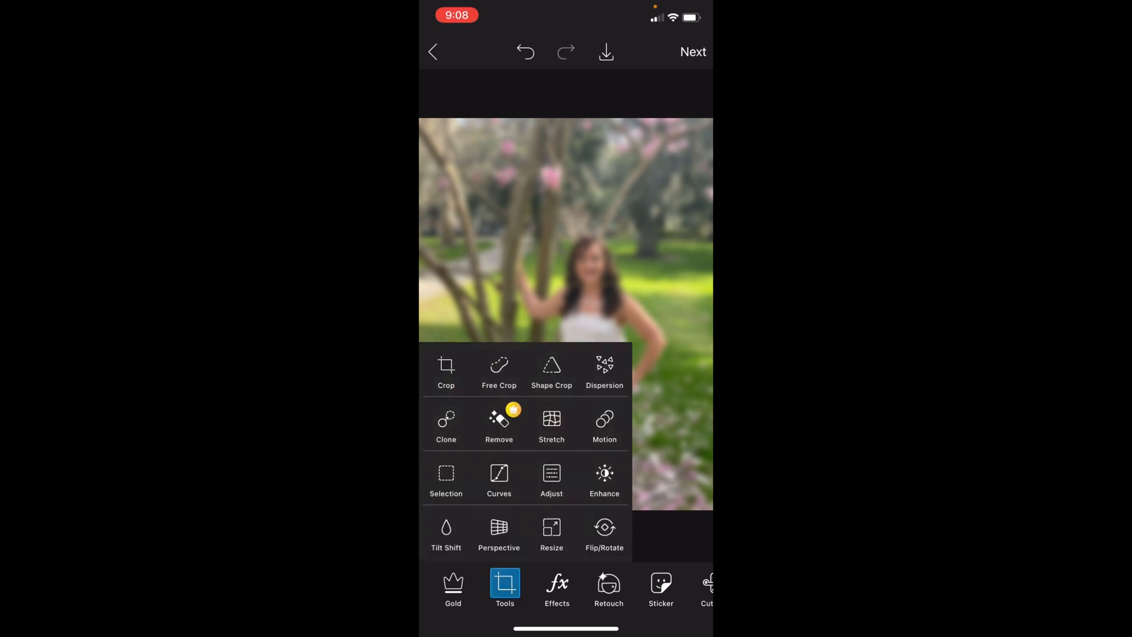
left_click(446, 371)
scroll(566, 590, "right", 5)
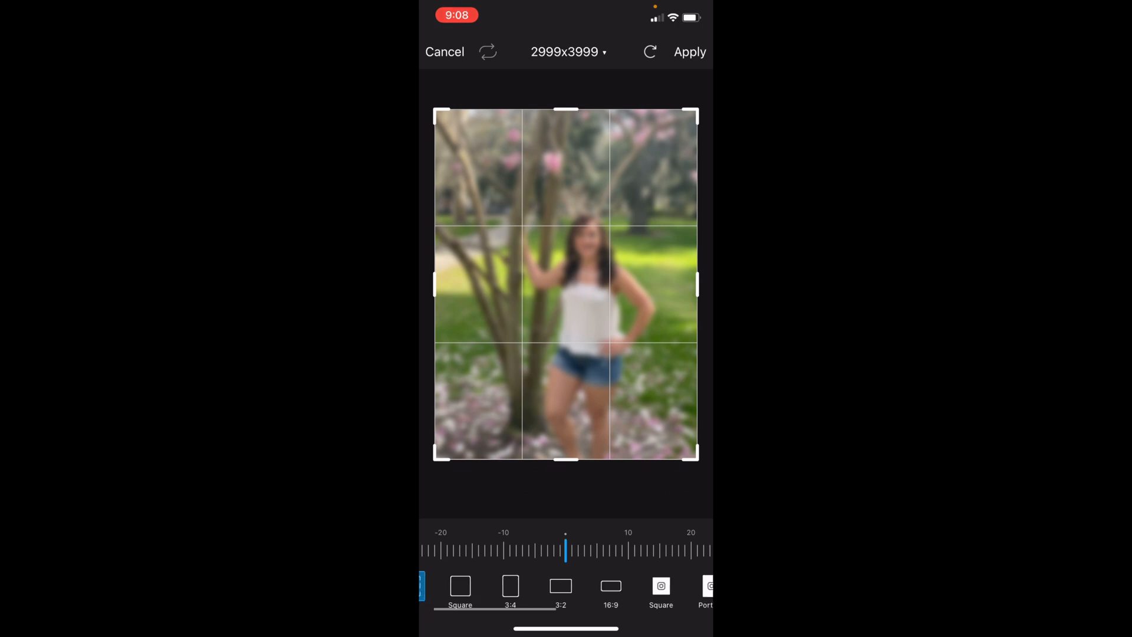
scroll(566, 590, "right", 5)
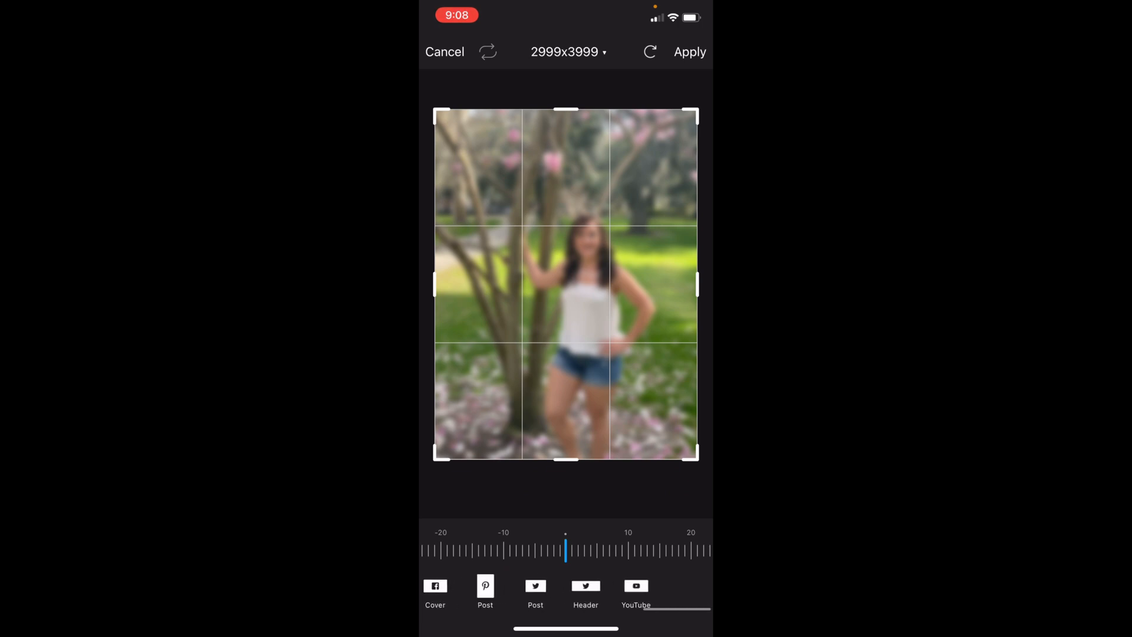
left_click(690, 586)
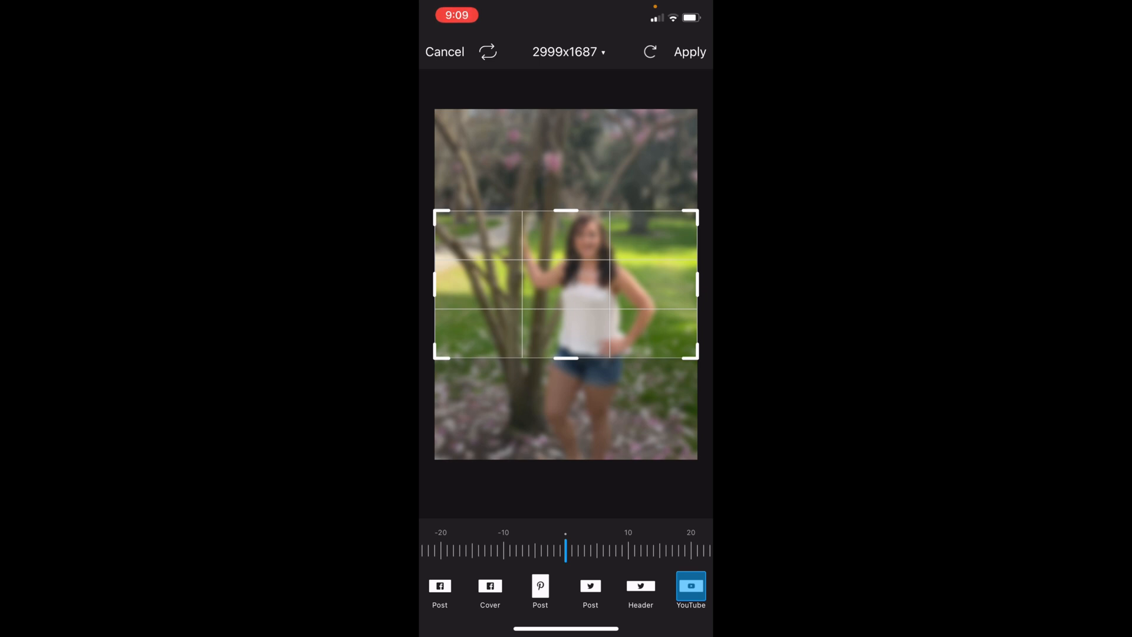
mouse_move(566, 285)
left_mouse_down()
mouse_move(566, 339)
mouse_move(566, 182)
mouse_move(566, 289)
left_mouse_up()
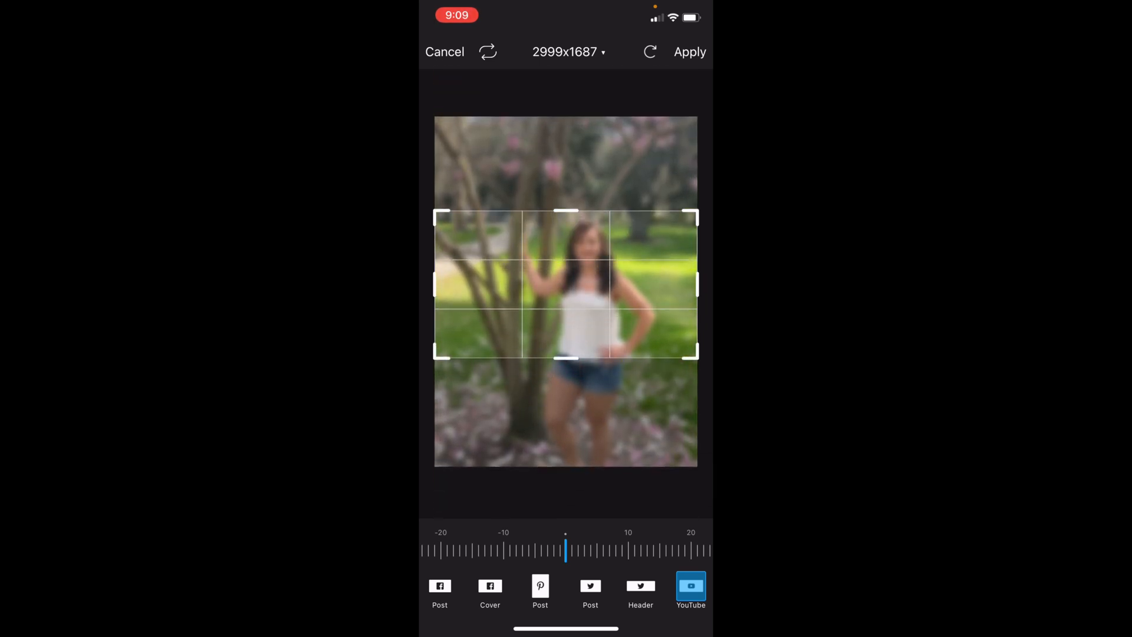
left_click(689, 52)
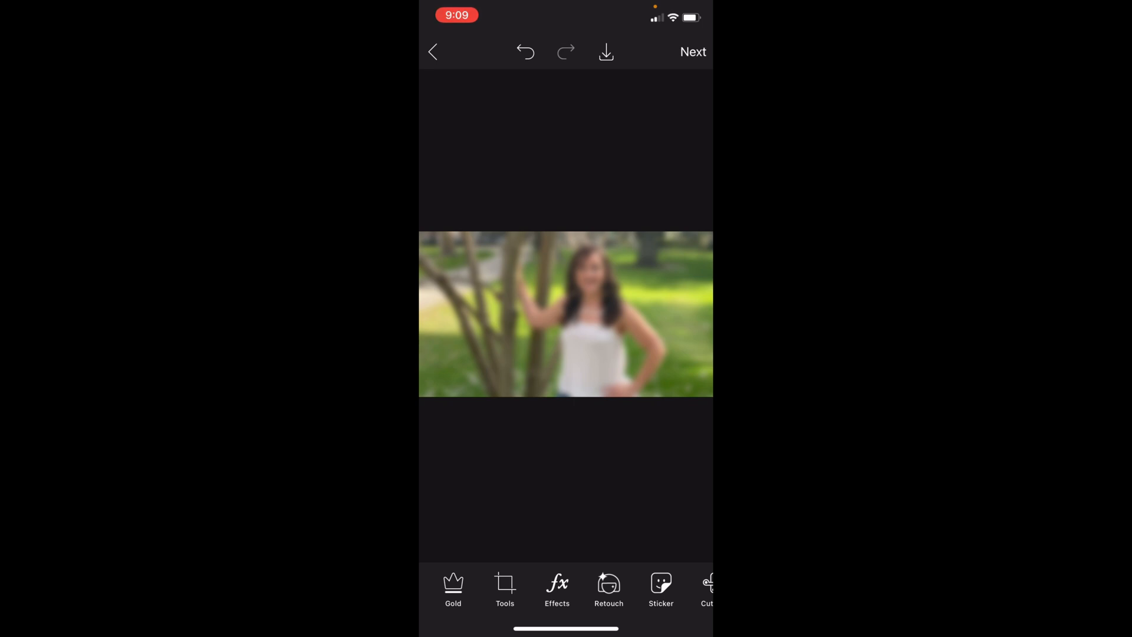
Add the cutout sticker of the woman in the white top and denim shorts from the Private Items collection.
left_click(660, 589)
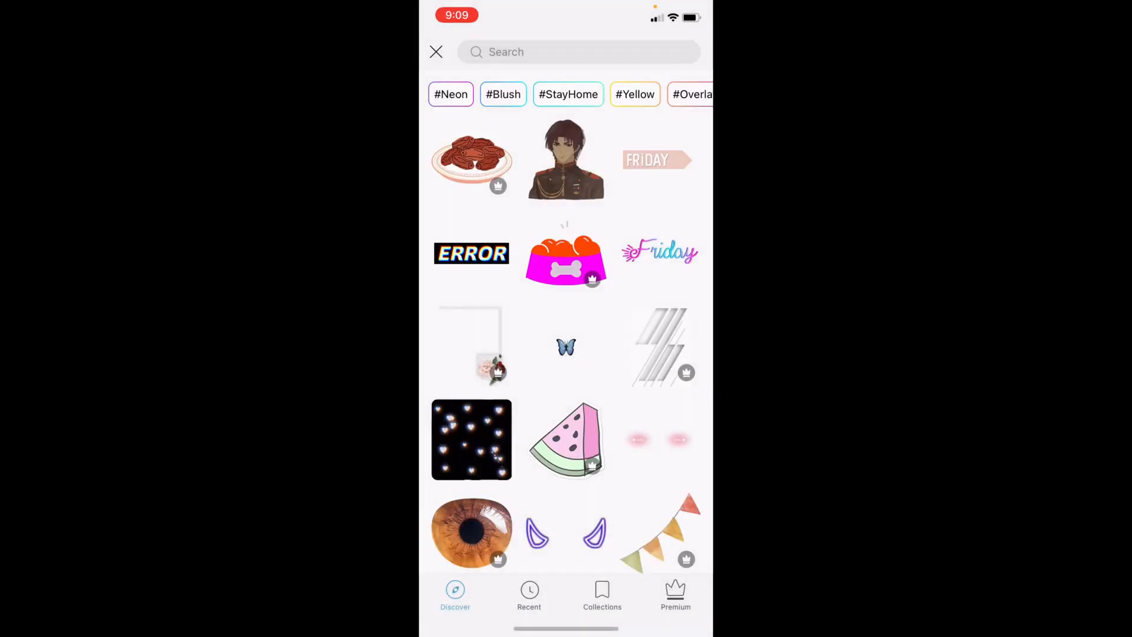
left_click(602, 594)
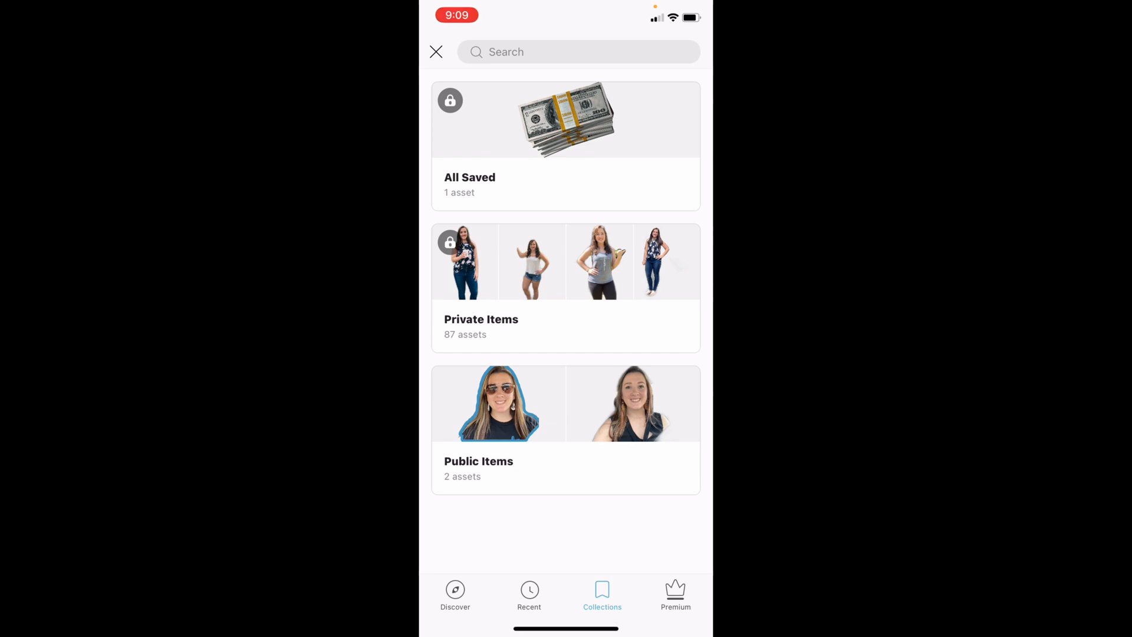
left_click(566, 287)
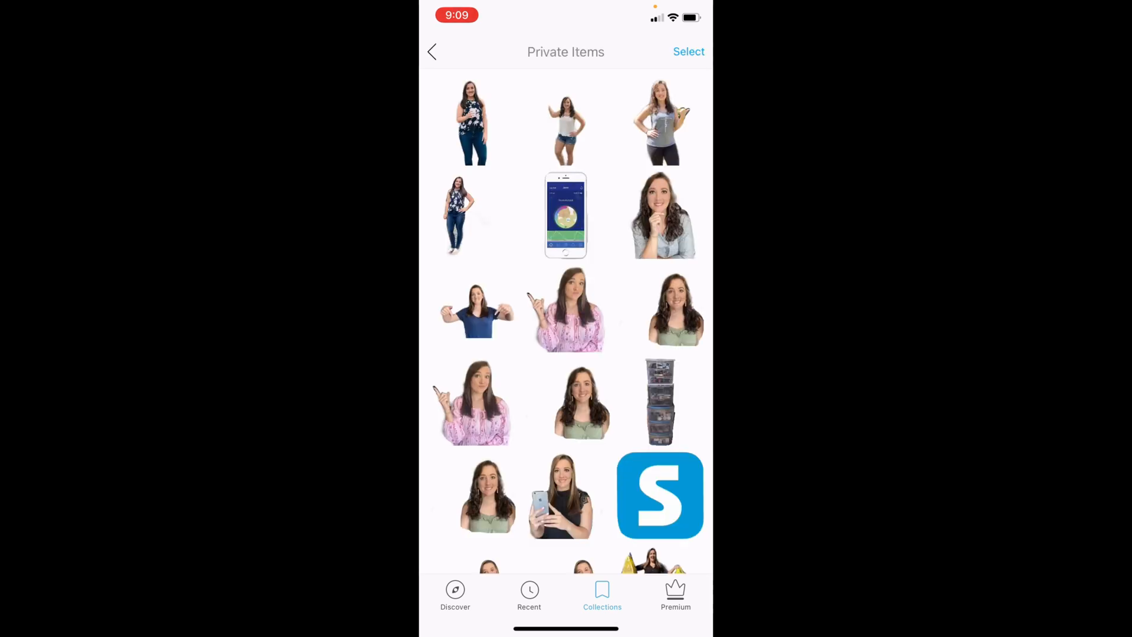
left_click(566, 310)
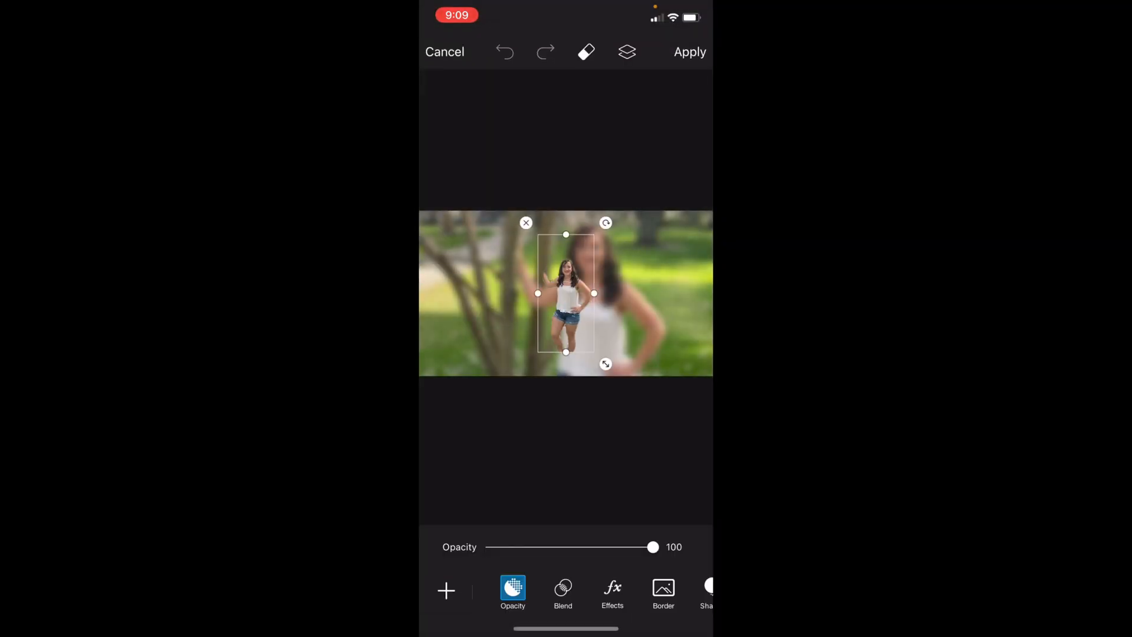
Enlarge the cutout and align it over the blurred woman so that it covers her in the background.
left_click_drag(605, 364, 667, 492)
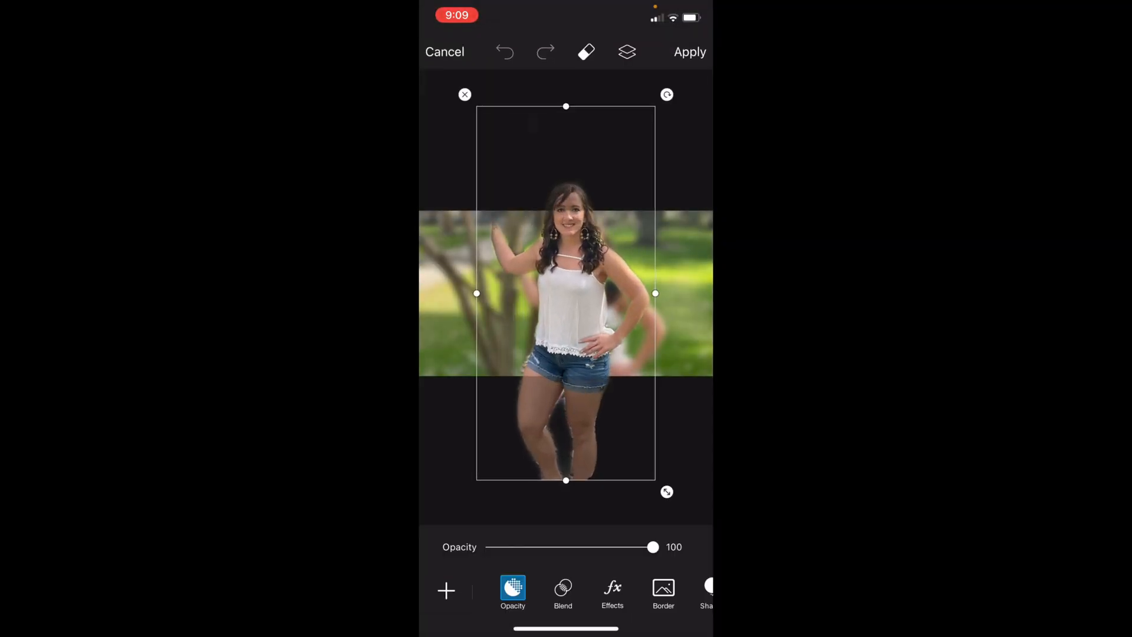
left_click_drag(565, 293, 585, 325)
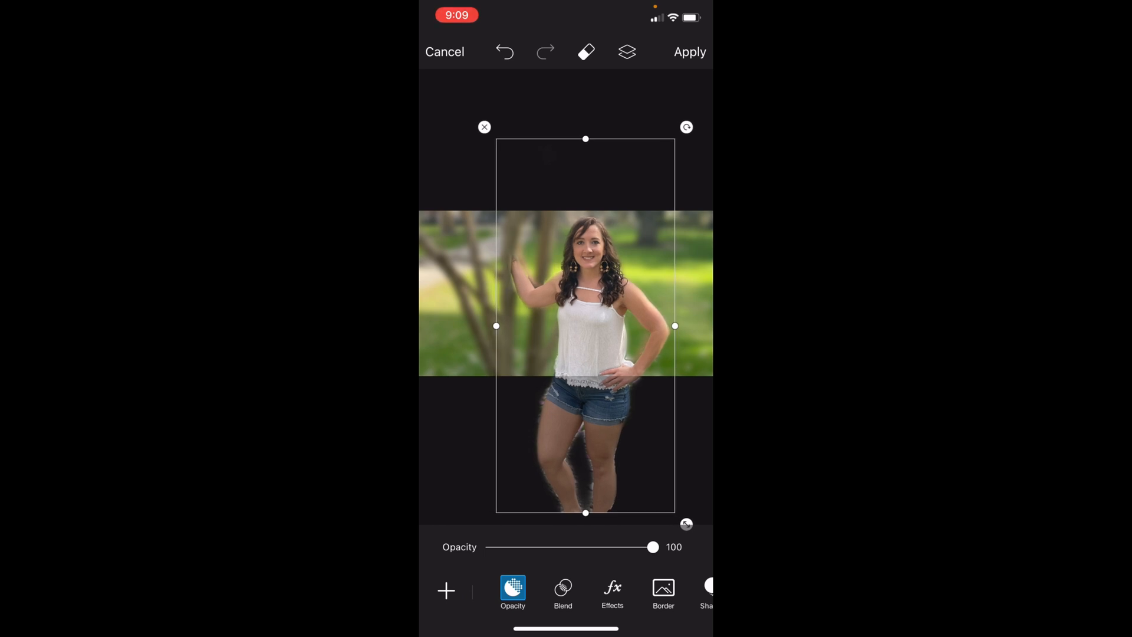
mouse_move(686, 523)
left_mouse_down()
mouse_move(673, 494)
mouse_move(682, 515)
left_mouse_up()
left_click_drag(585, 326, 588, 323)
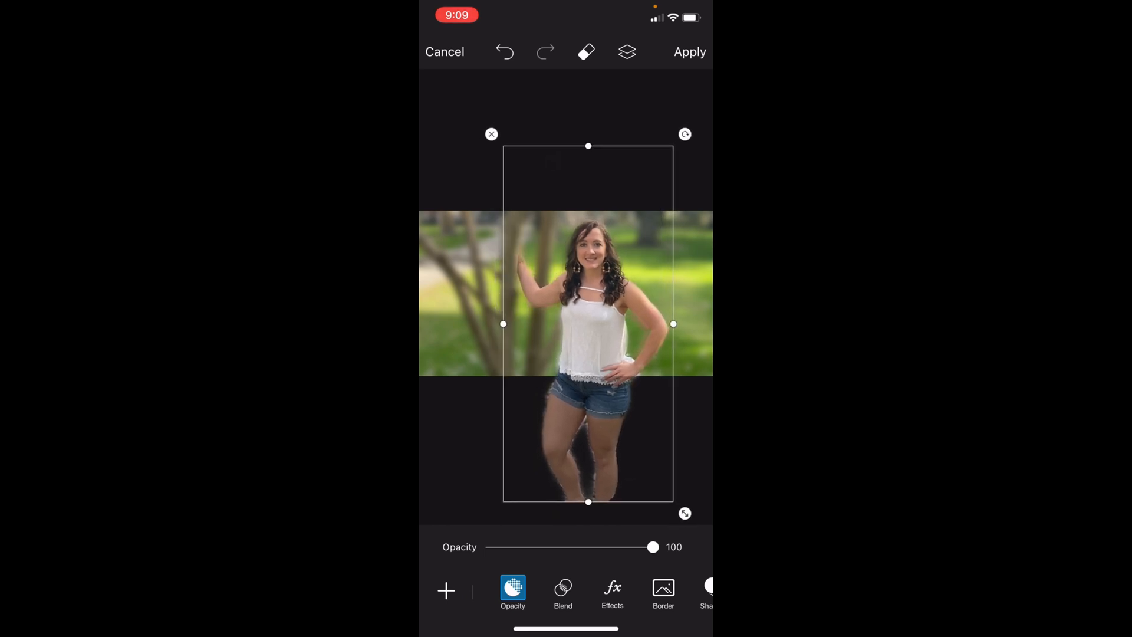
Add a shadow with blur 75 and opacity 55 to the woman cutout.
left_click(446, 590)
left_click(588, 324)
left_click_drag(654, 590, 590, 587)
left_click(588, 587)
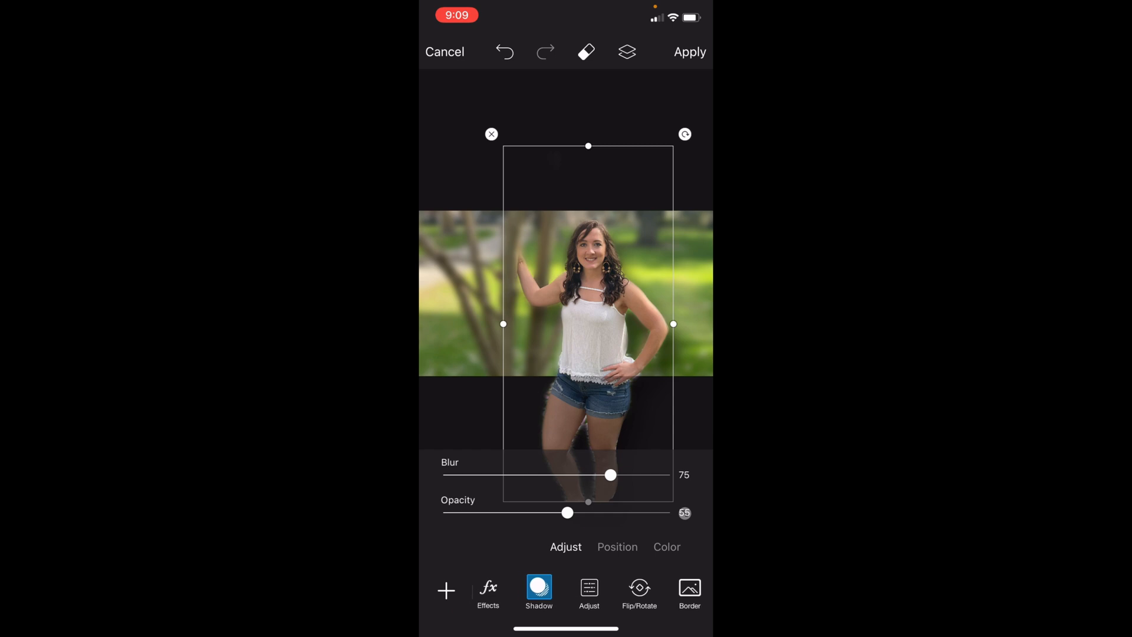
Try a border of amount 20 in red and light pink around the cutout, and remove the border.
left_click(690, 591)
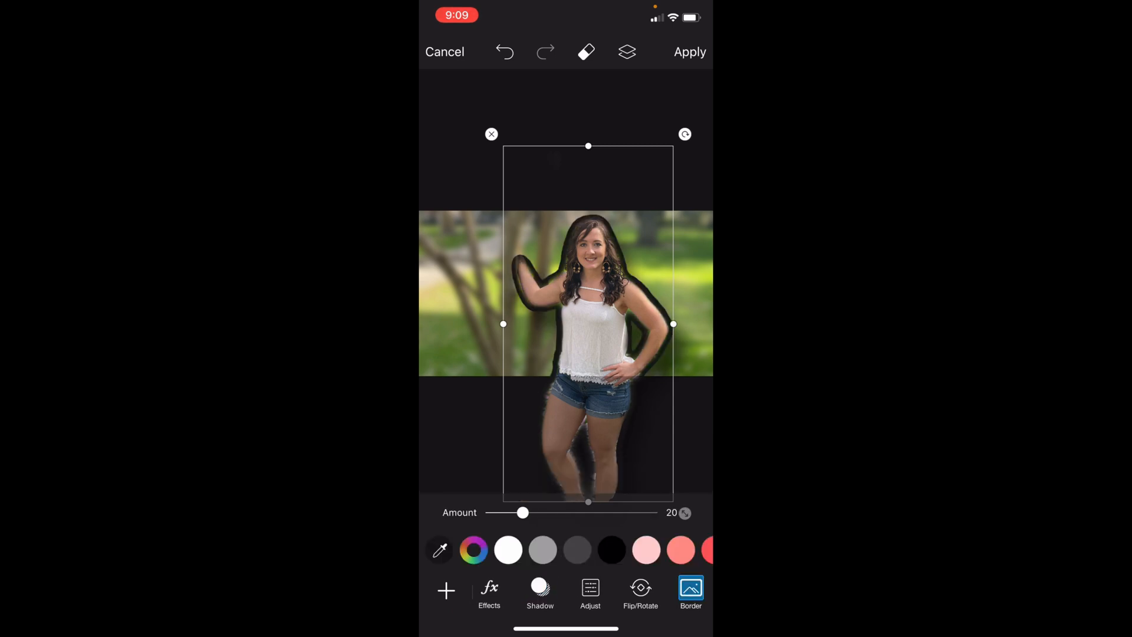
left_click(646, 550)
left_click(692, 549)
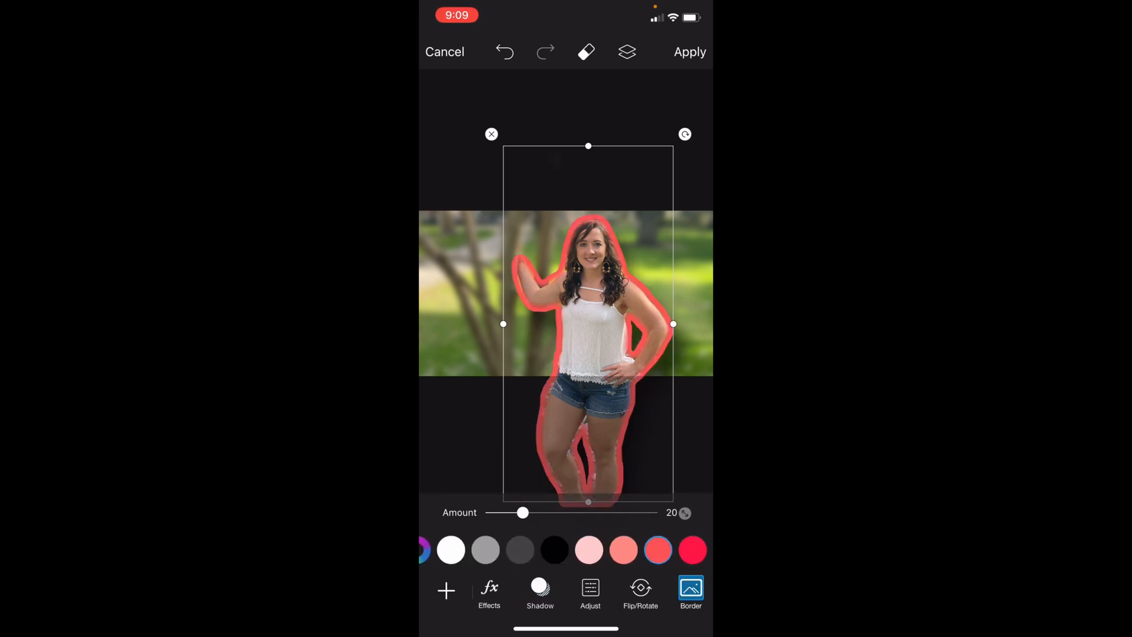
left_click(589, 549)
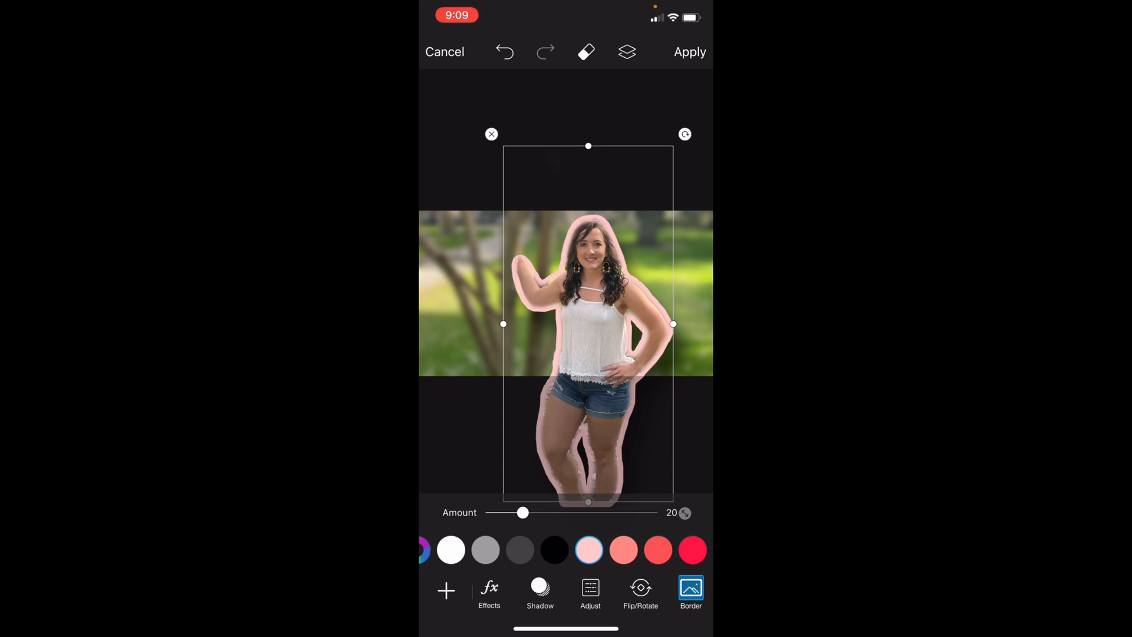
left_click(690, 592)
left_click(690, 592)
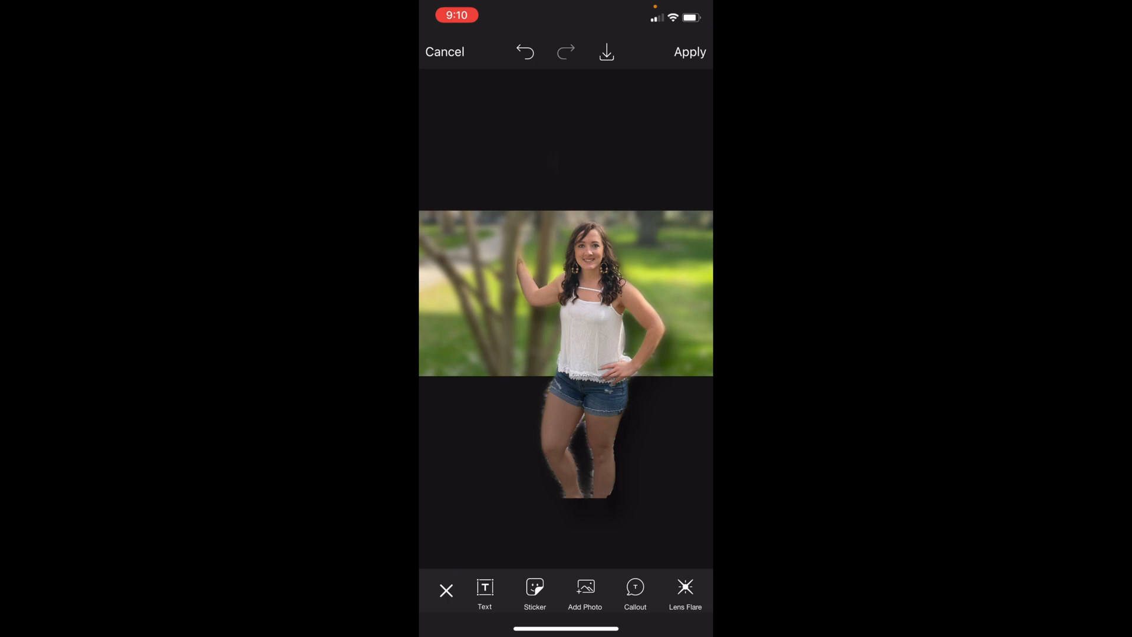
Search the sticker library for "instagram" and add the square Instagram logo sticker to the photo.
left_click(534, 593)
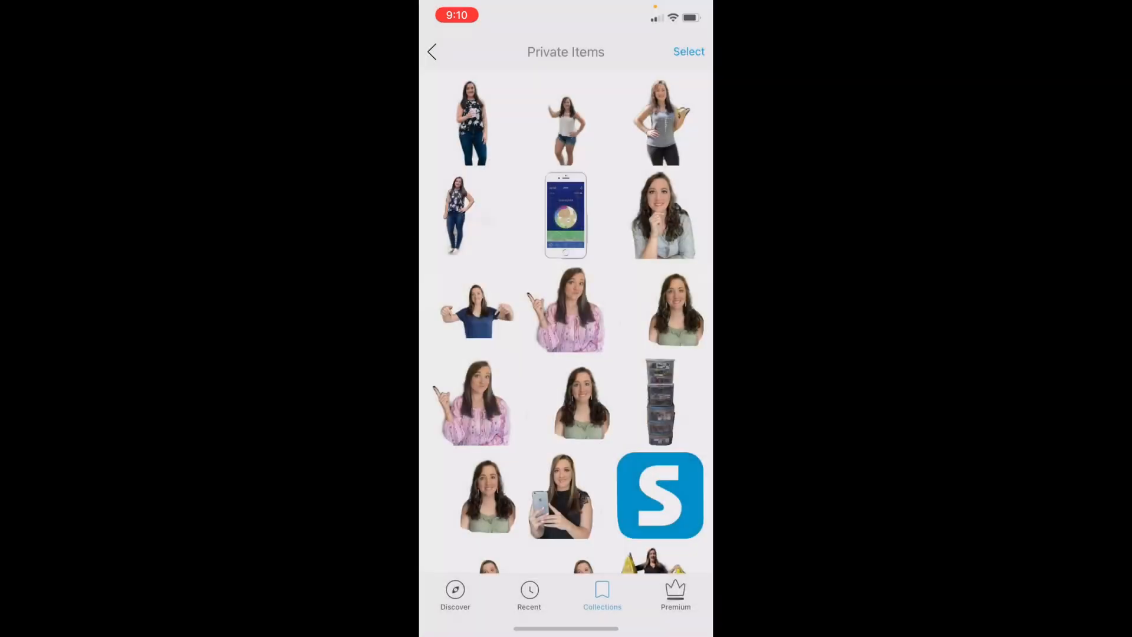
left_click(435, 52)
left_click(454, 595)
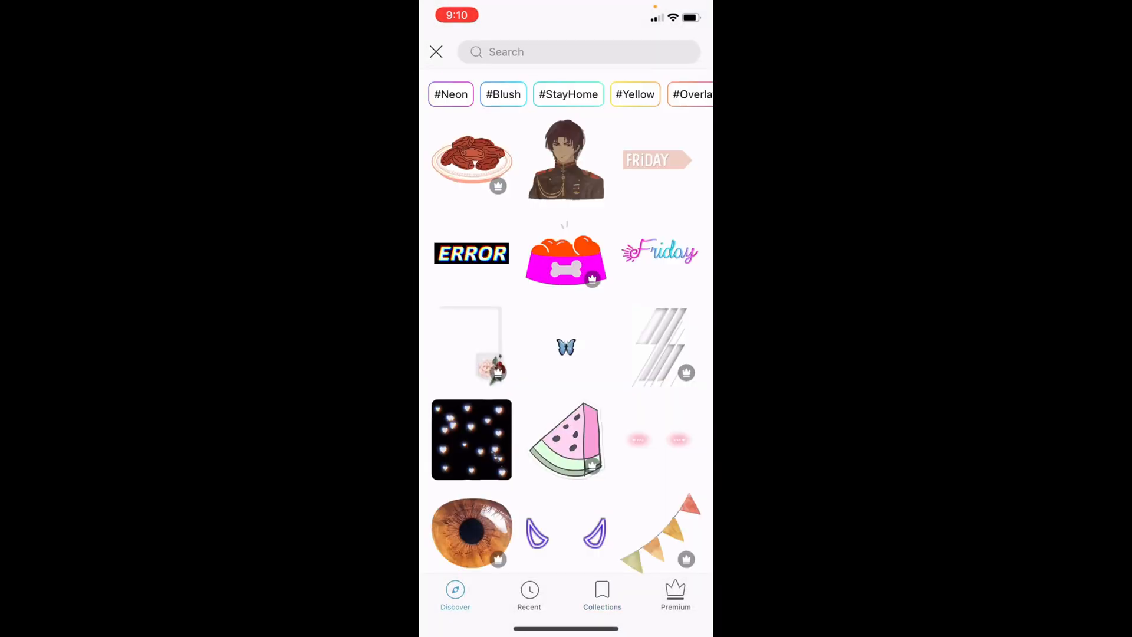
left_click(578, 51)
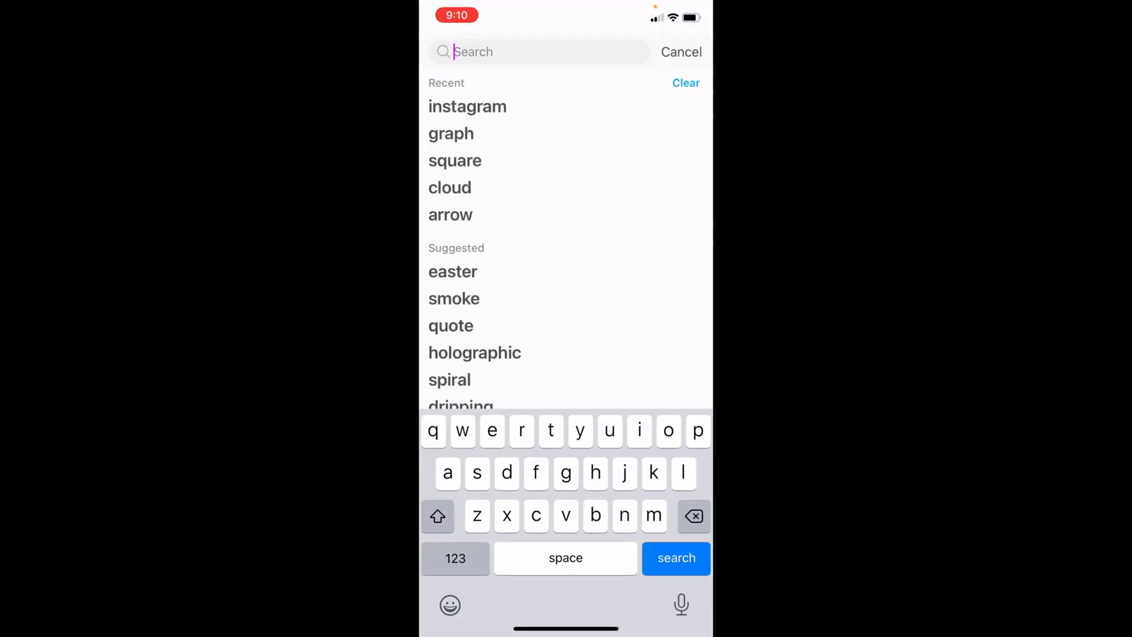
type("instagram")
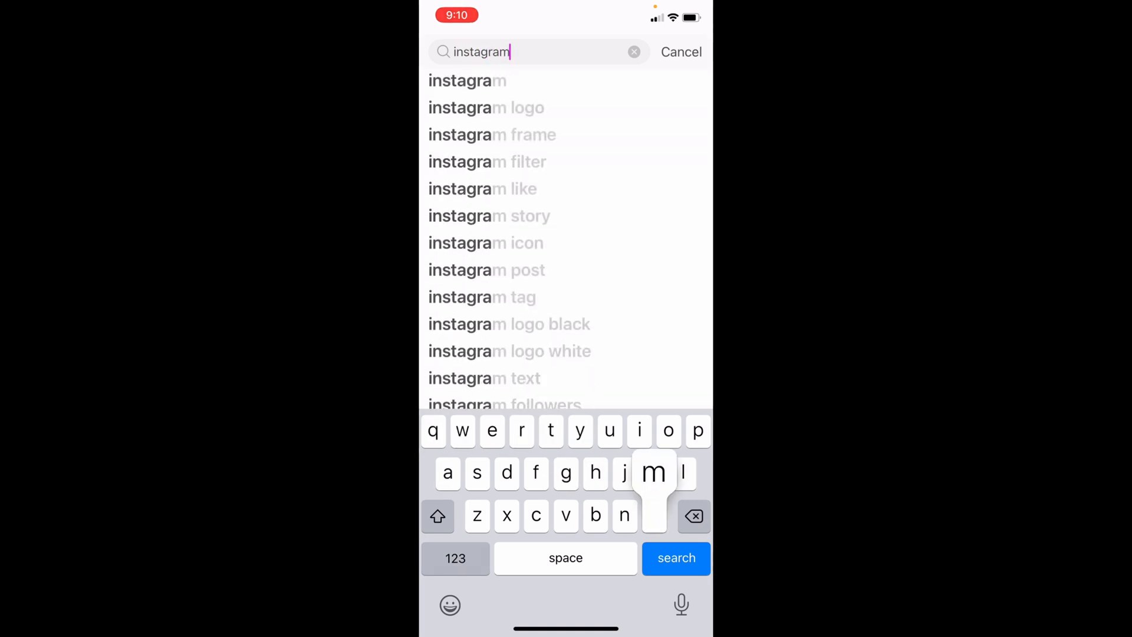
key("Return")
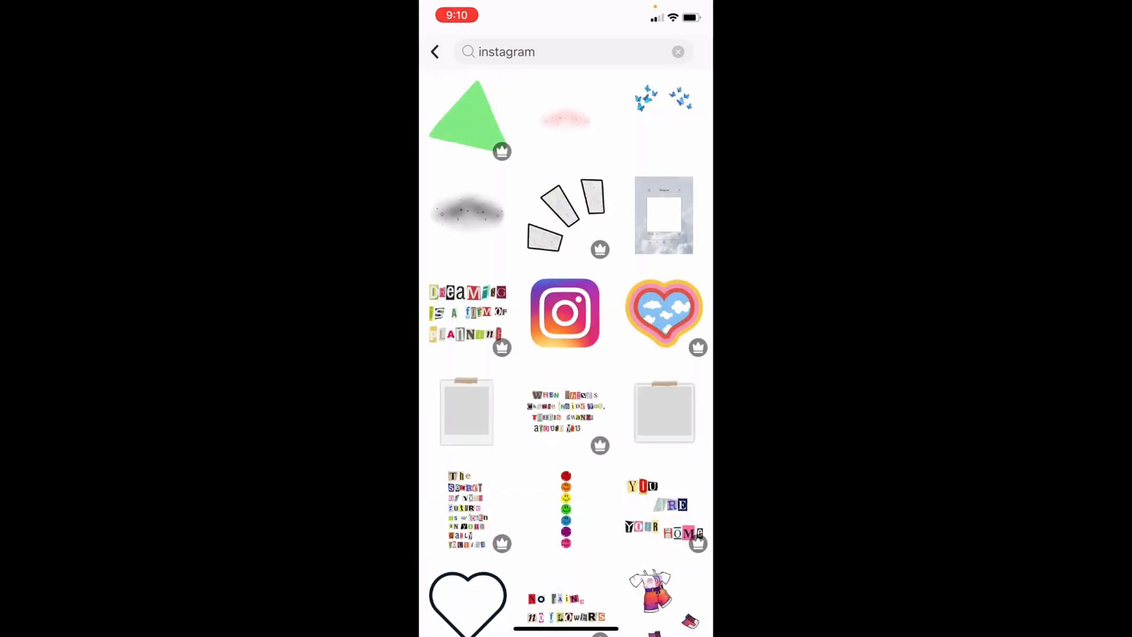
left_click(565, 313)
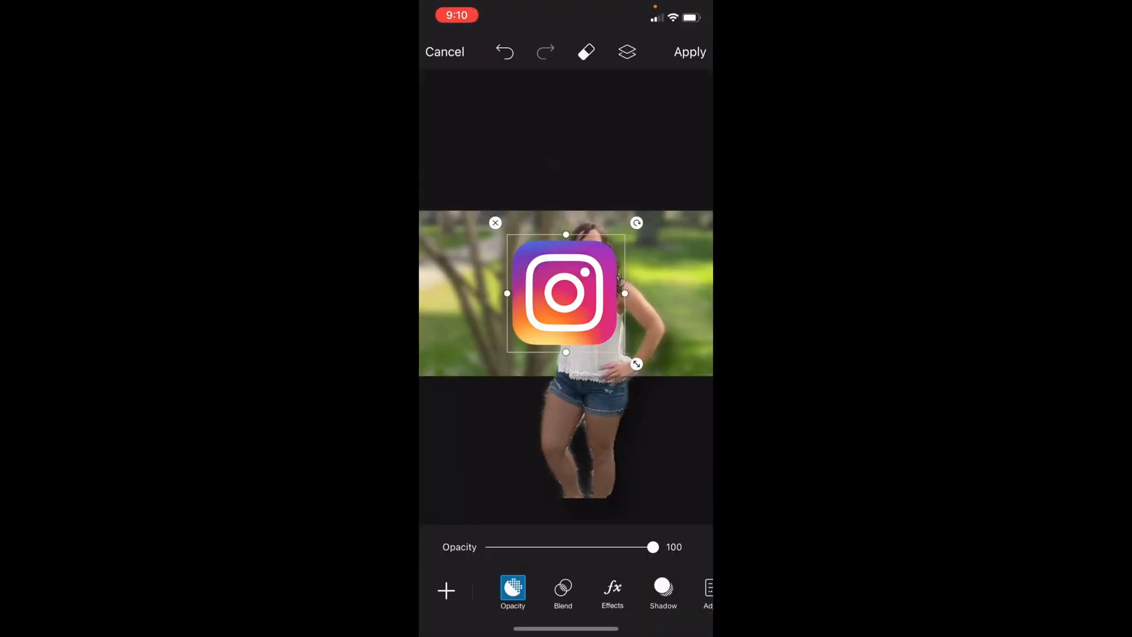
Shrink the Instagram logo into the photo's upper-left corner and add a small pink flower sticker in its lower-right corner.
left_click_drag(565, 293, 461, 246)
left_click(447, 590)
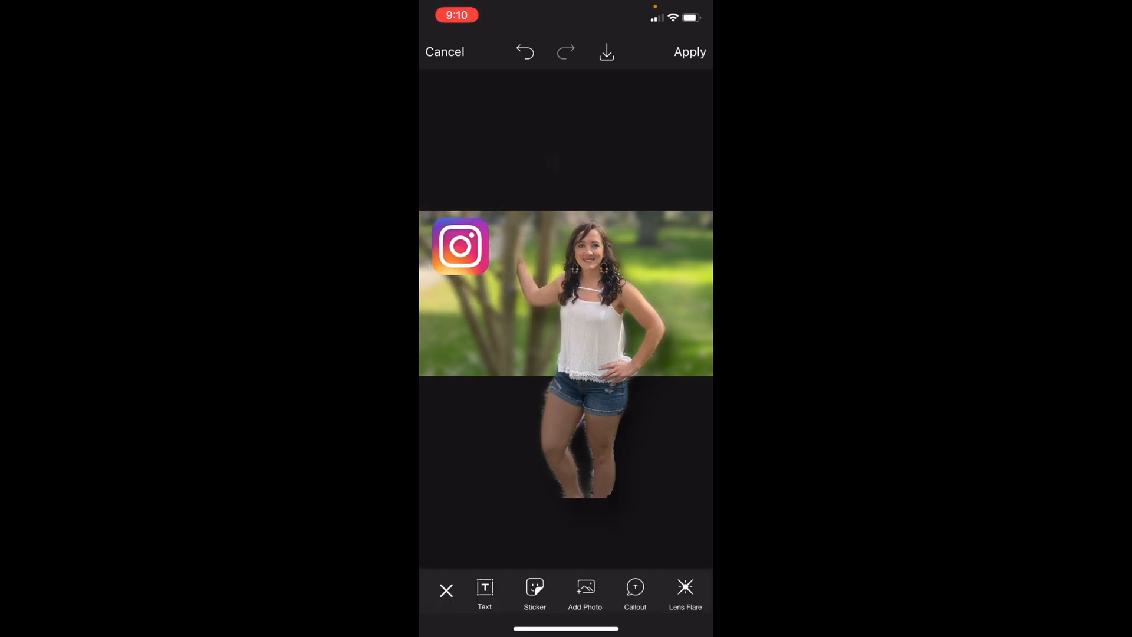
left_click(534, 590)
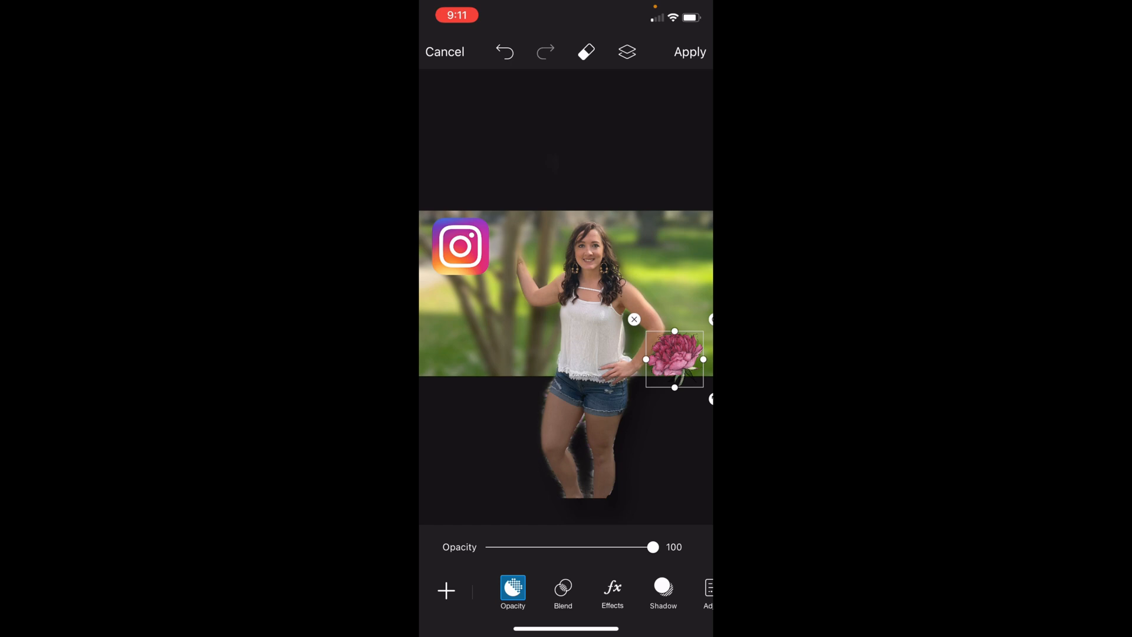
left_click(446, 590)
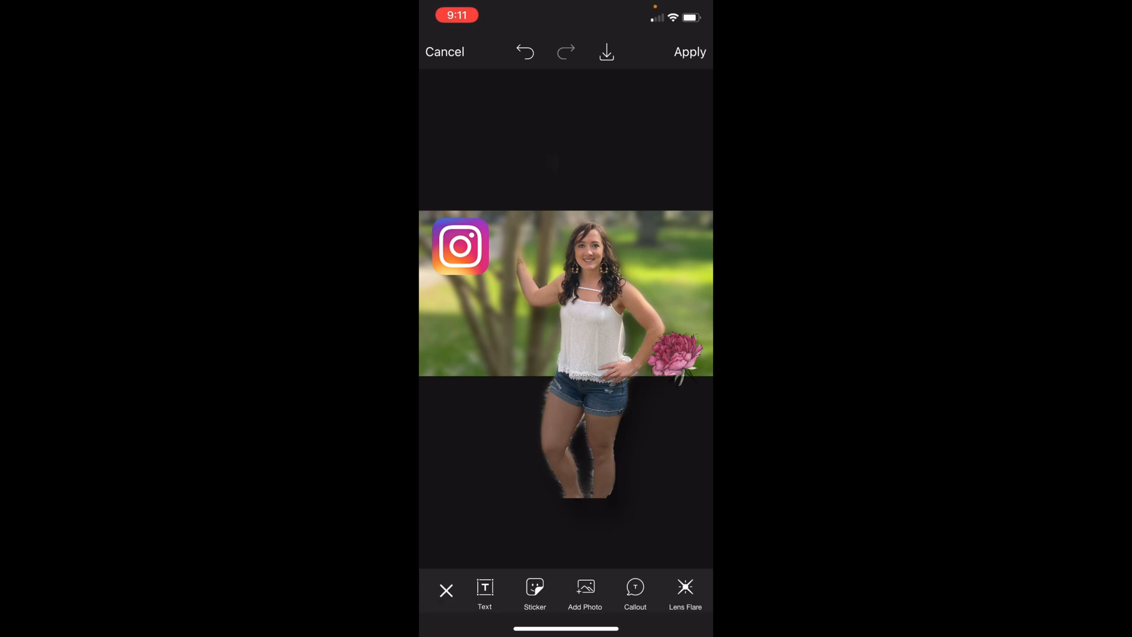
Add a rounded speech bubble callout with the text "Hey girl!".
left_click(635, 589)
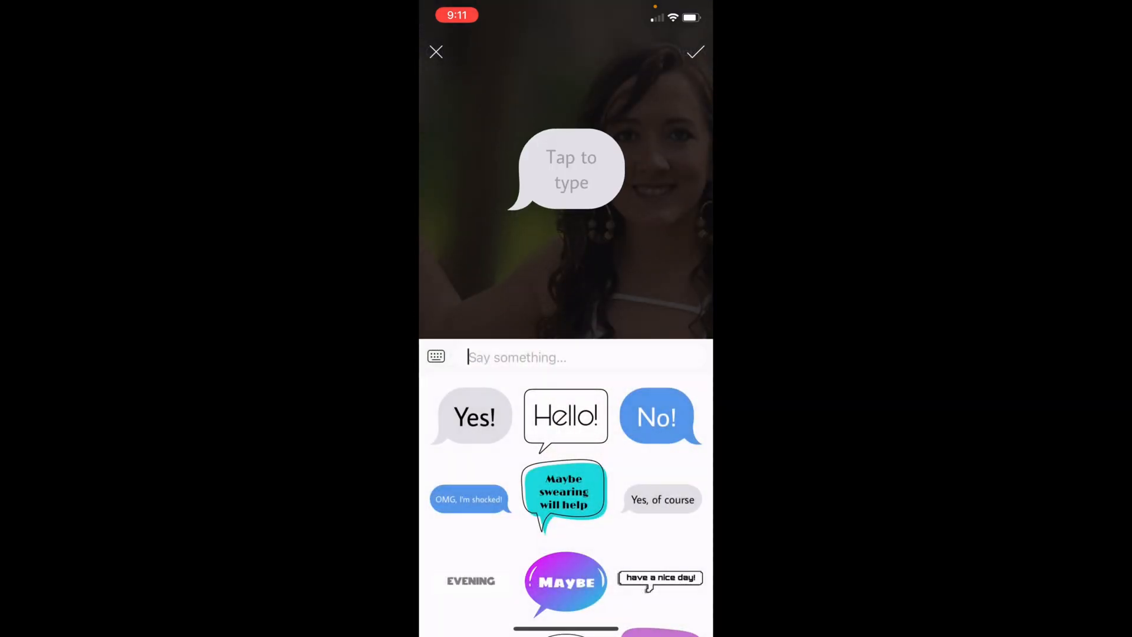
left_click(436, 356)
type("Hey girl!")
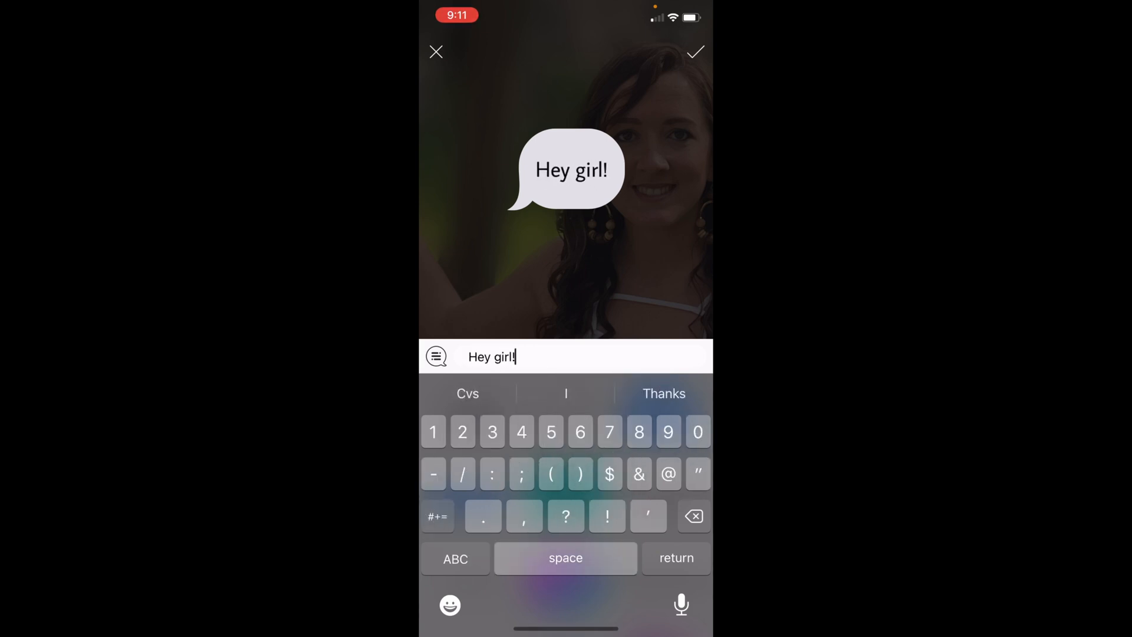
left_click(696, 51)
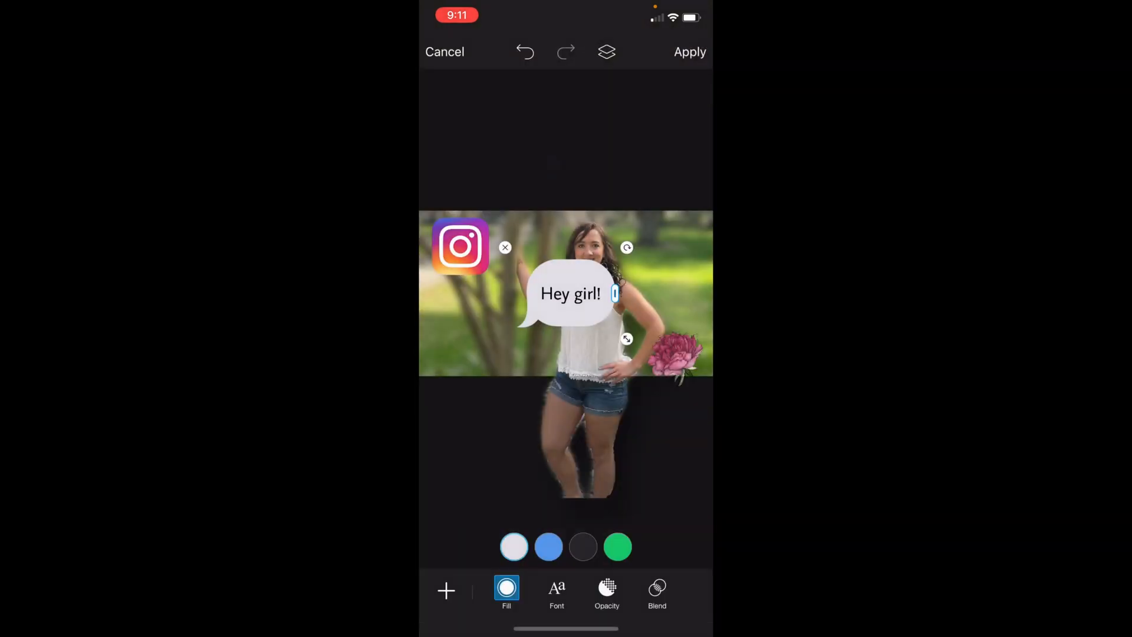
Shrink the speech bubble, fill it blue and place it beside the woman's head in the photo's upper-right corner.
mouse_move(626, 339)
left_mouse_down()
mouse_move(600, 319)
mouse_move(618, 333)
left_mouse_up()
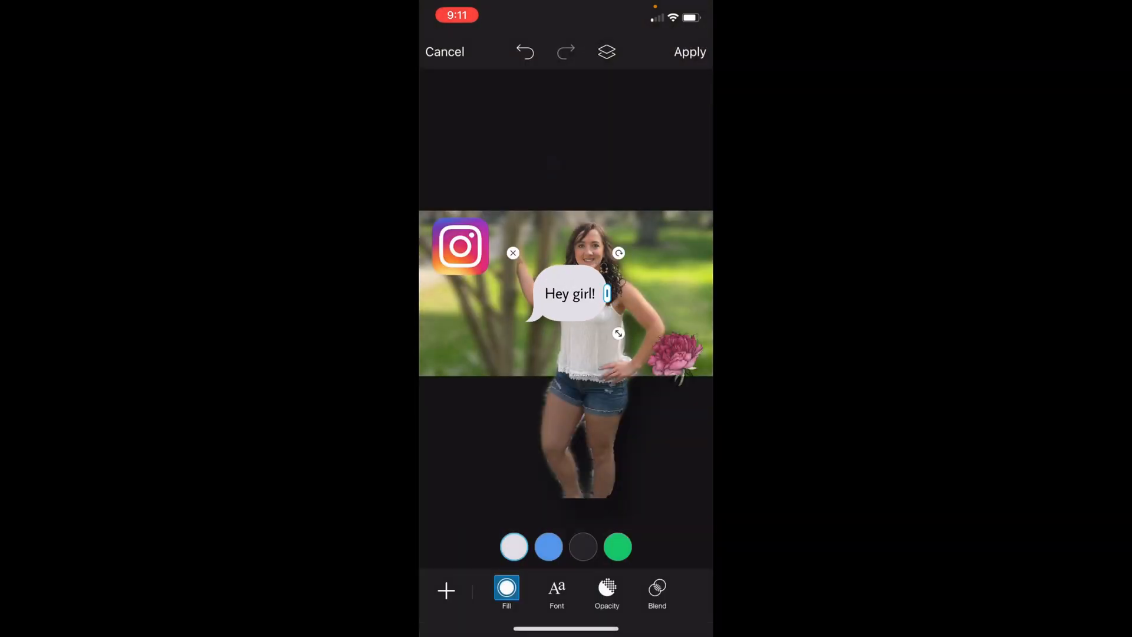
left_click(618, 547)
left_click(583, 546)
left_click(549, 546)
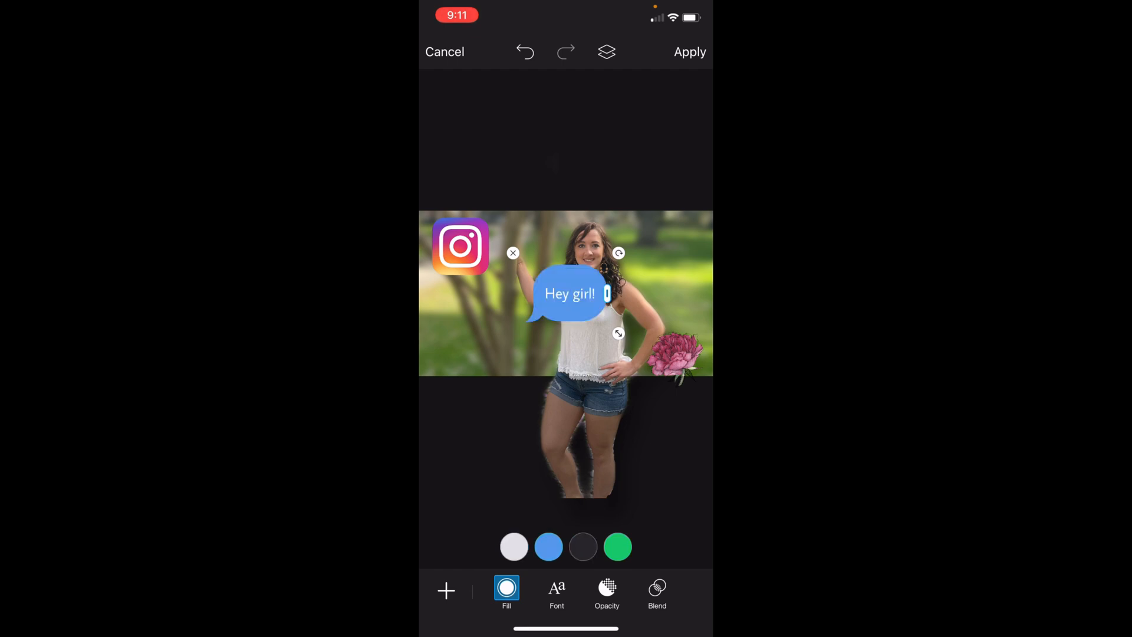
left_click_drag(569, 293, 662, 244)
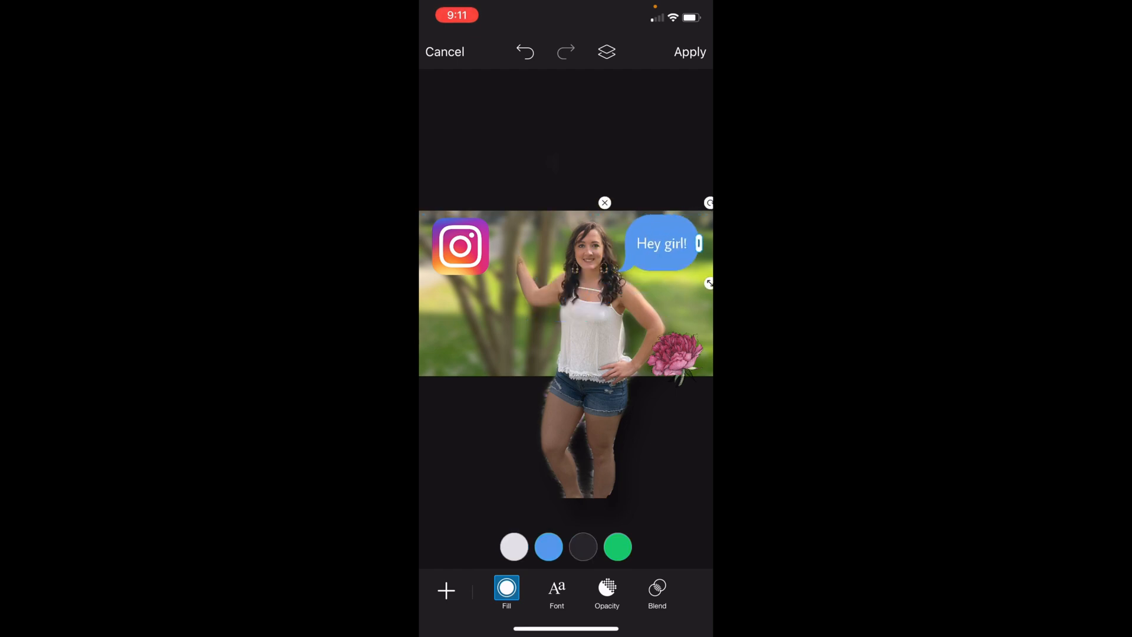
left_click(446, 590)
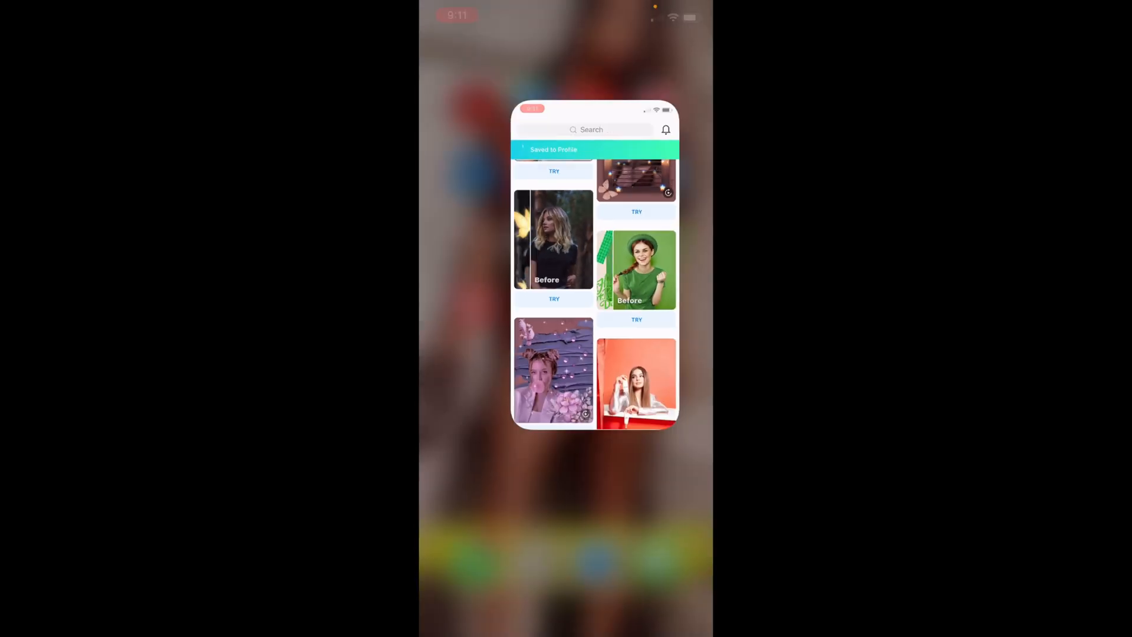
Switch to YouTube Studio, set the newly saved "Hey girl!" image as the Instagram growth video's custom thumbnail, and save the video.
left_click(668, 79)
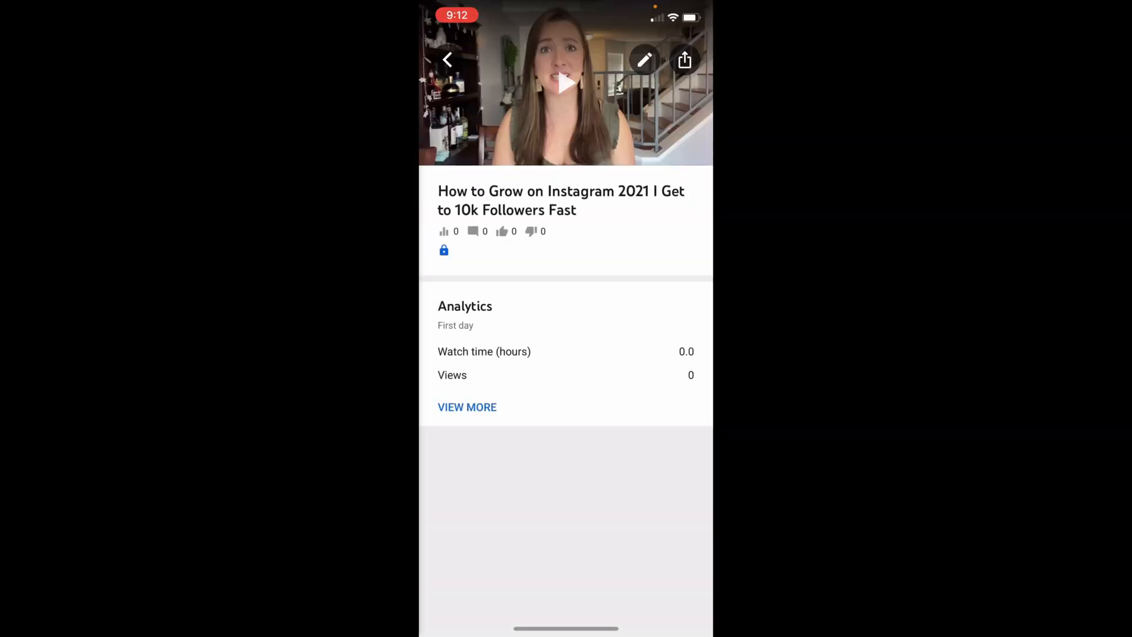
left_click(644, 58)
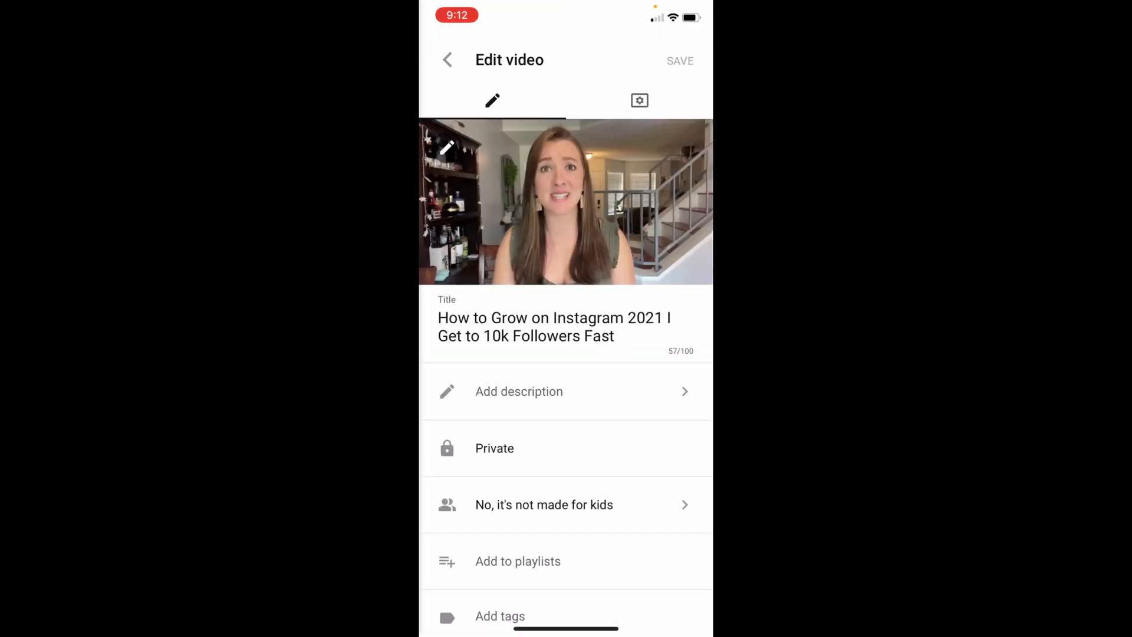
left_click(486, 125)
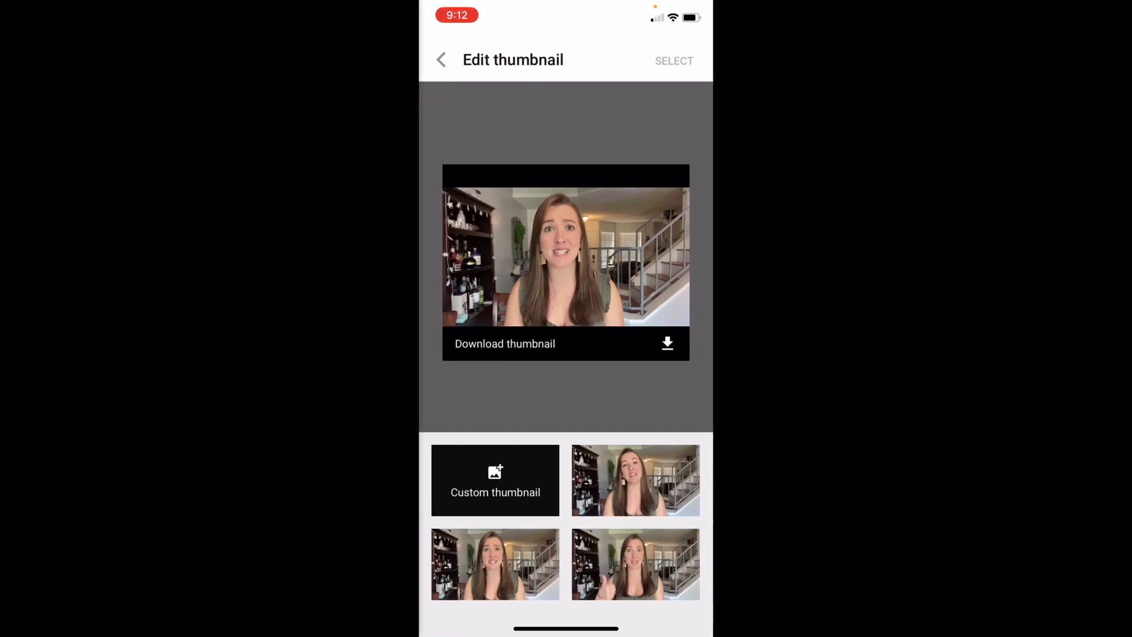
left_click(492, 474)
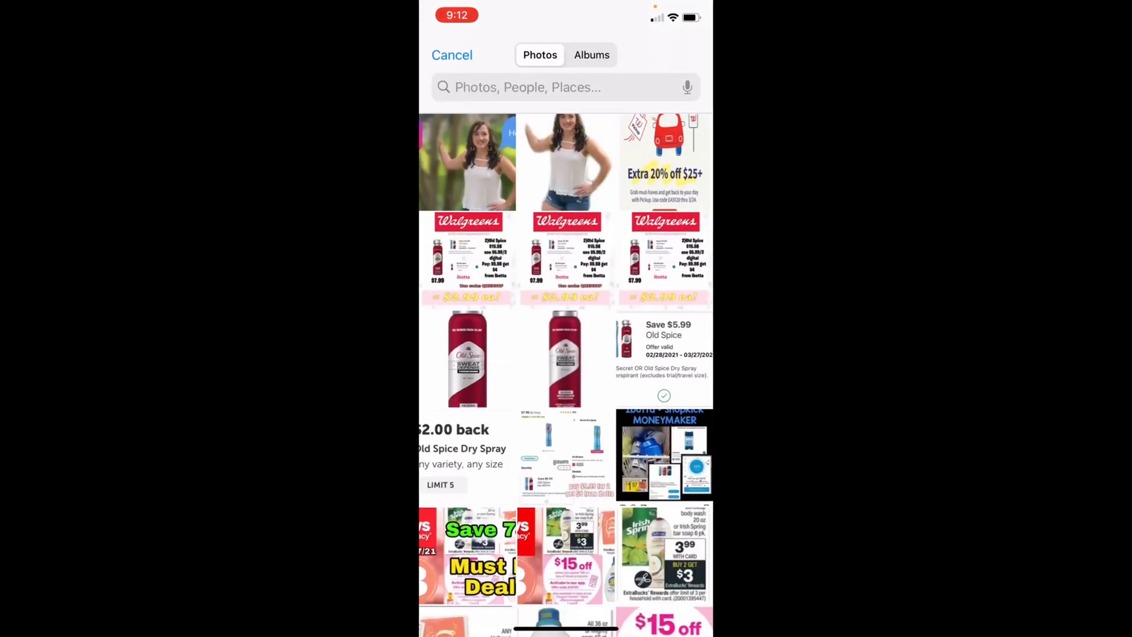
left_click(467, 162)
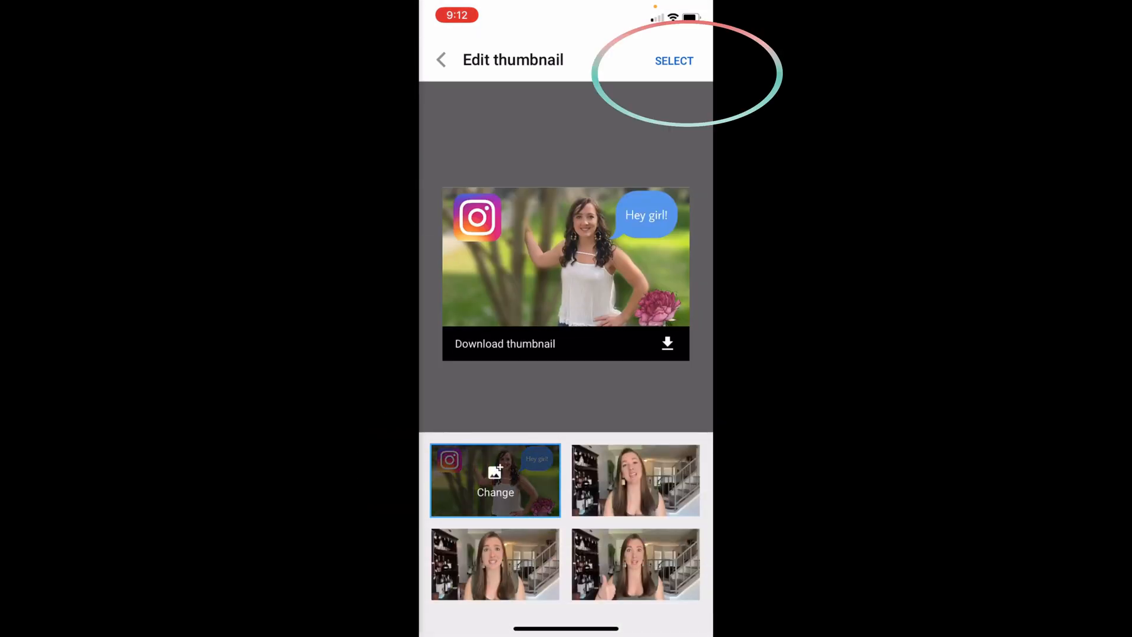
left_click(674, 61)
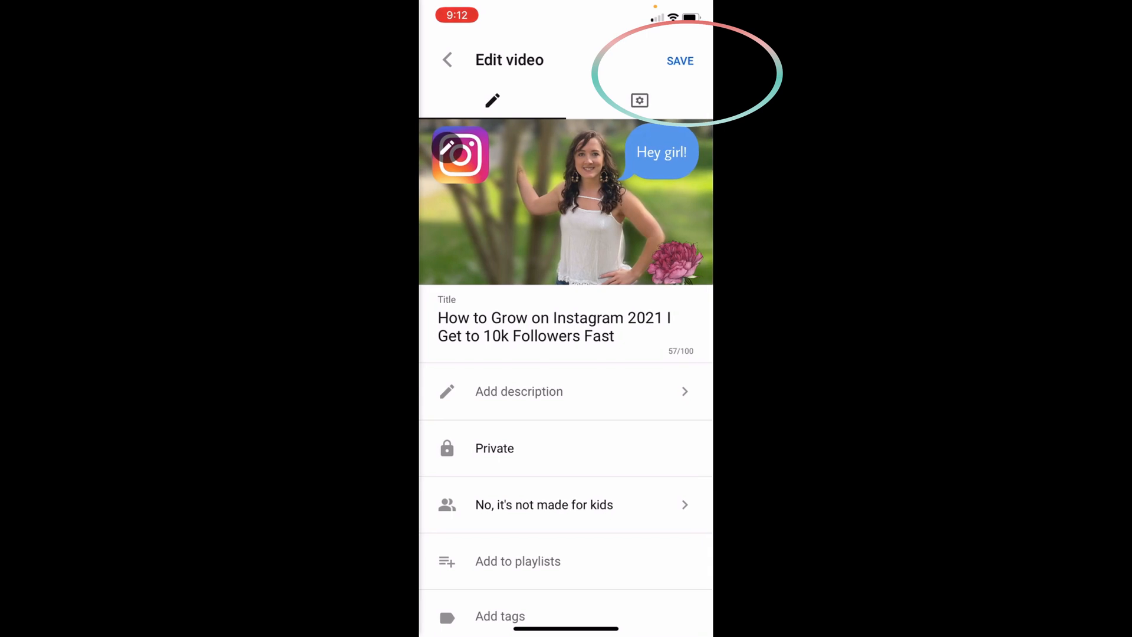
left_click(680, 60)
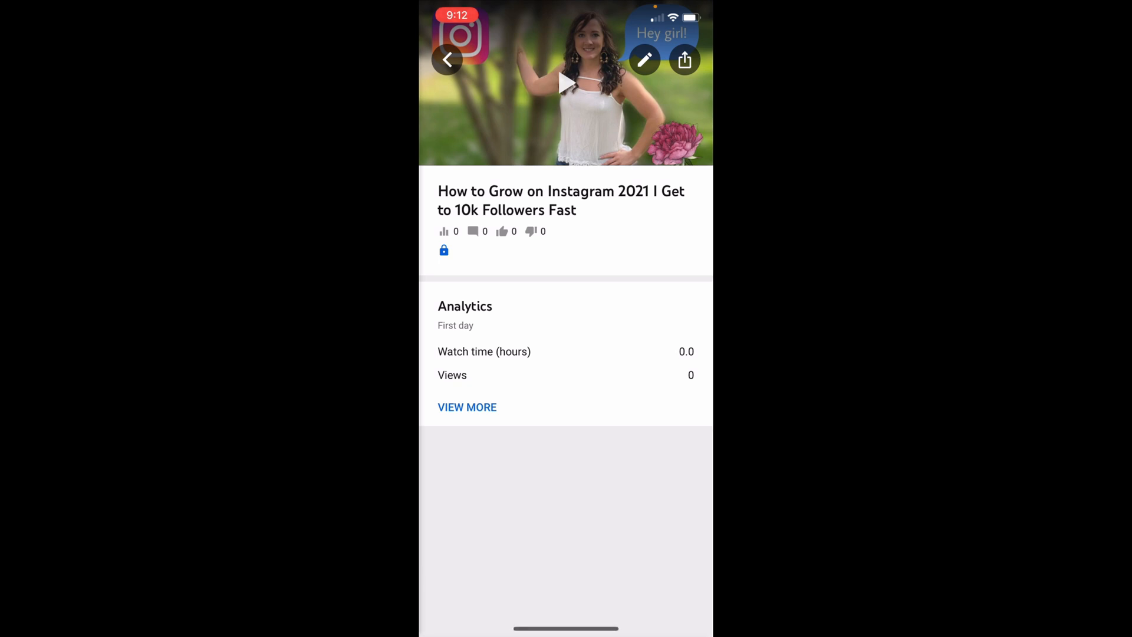
Replace the video's thumbnail with the "GROW Your Instagram" image and save the video.
left_click(645, 59)
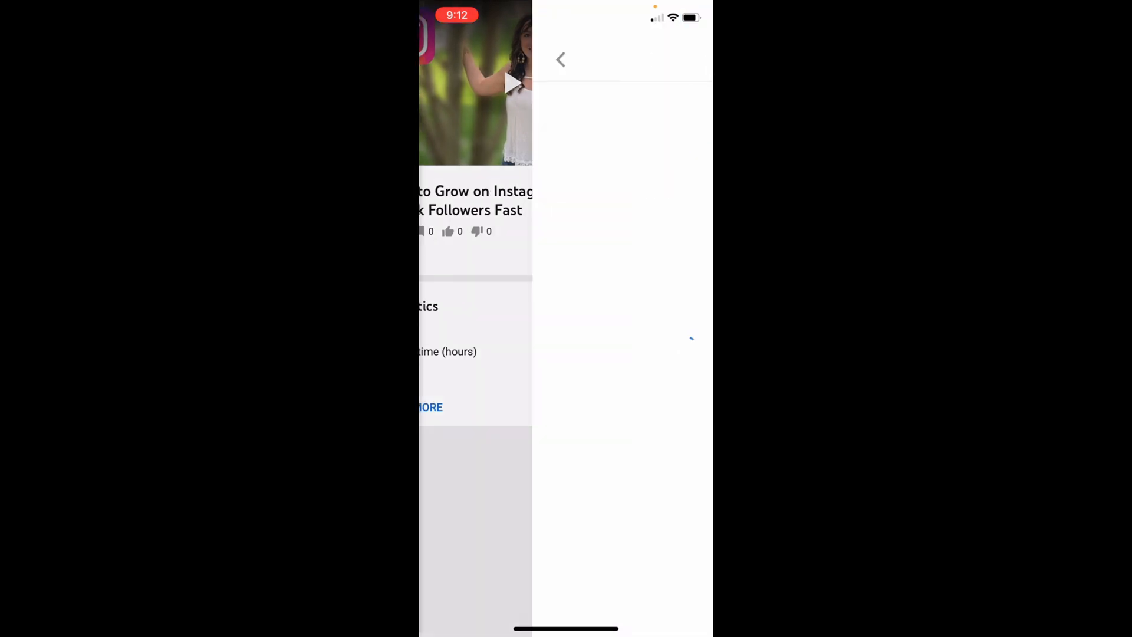
left_click(447, 148)
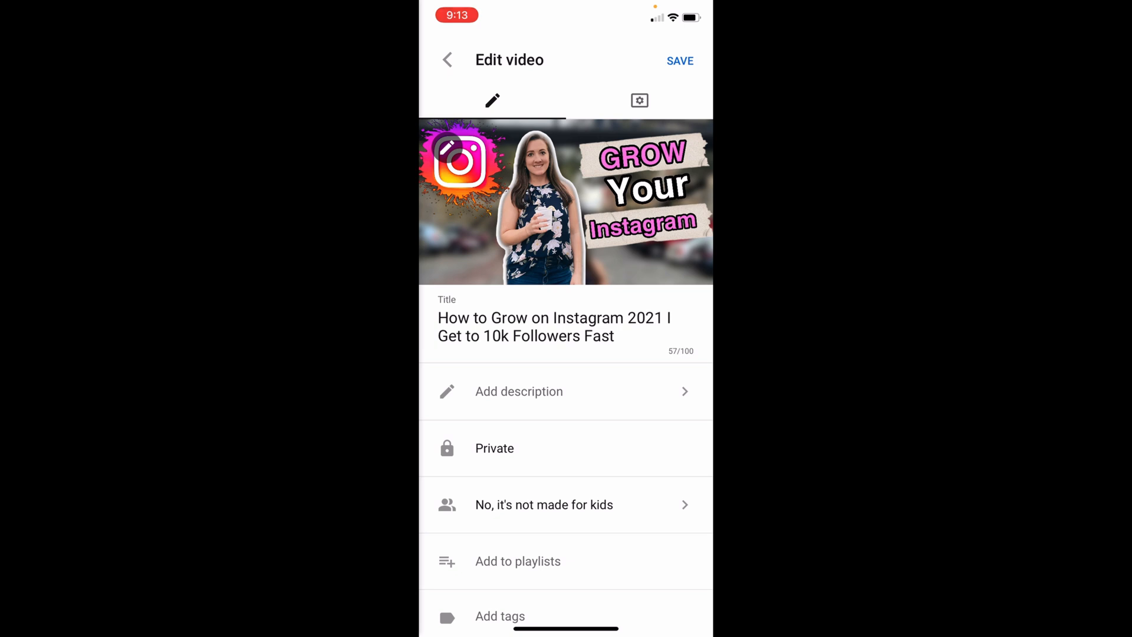
left_click(679, 61)
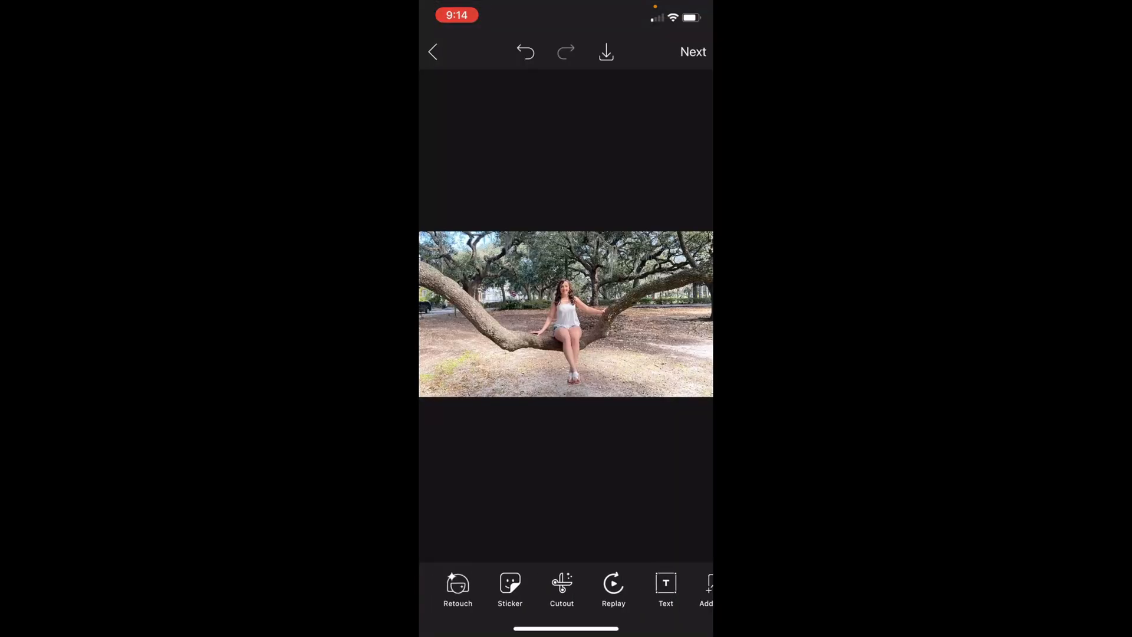
In PicsArt, add the text "Spring time is HERE!" to the photo of the woman sitting on the tree branch.
left_click_drag(648, 587, 543, 586)
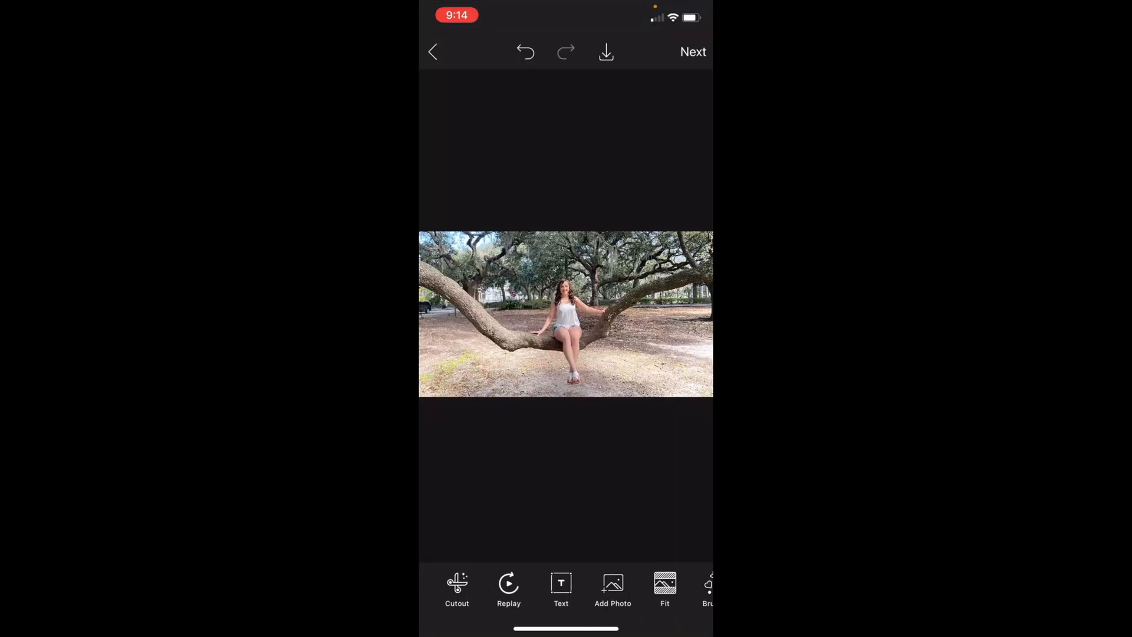
left_click(561, 584)
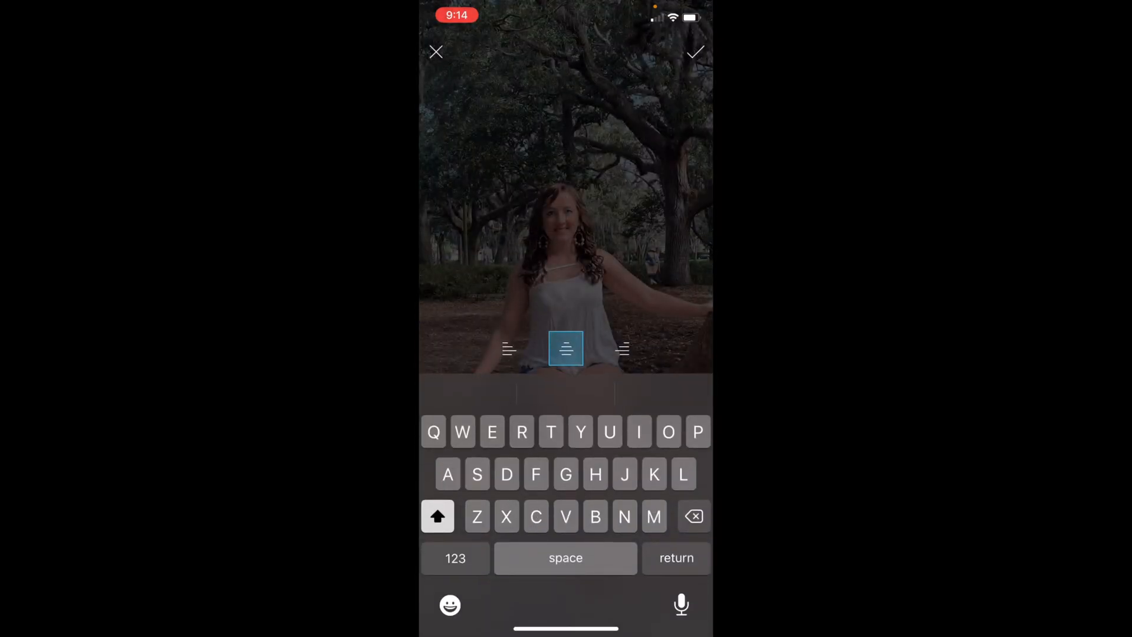
type("Spring")
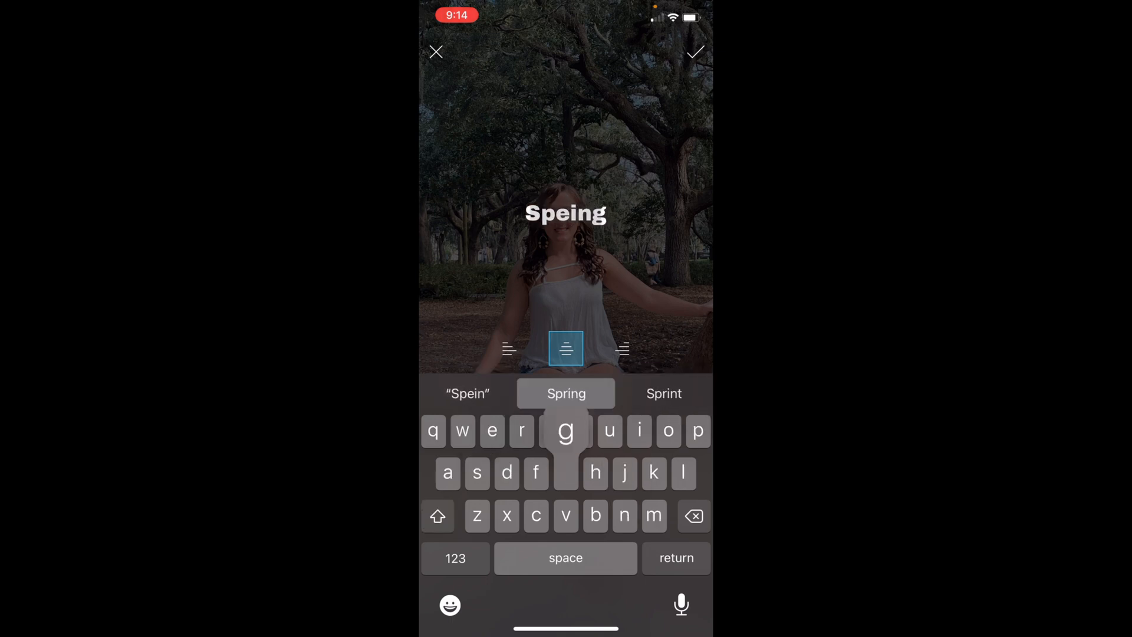
type(" time is HERE!")
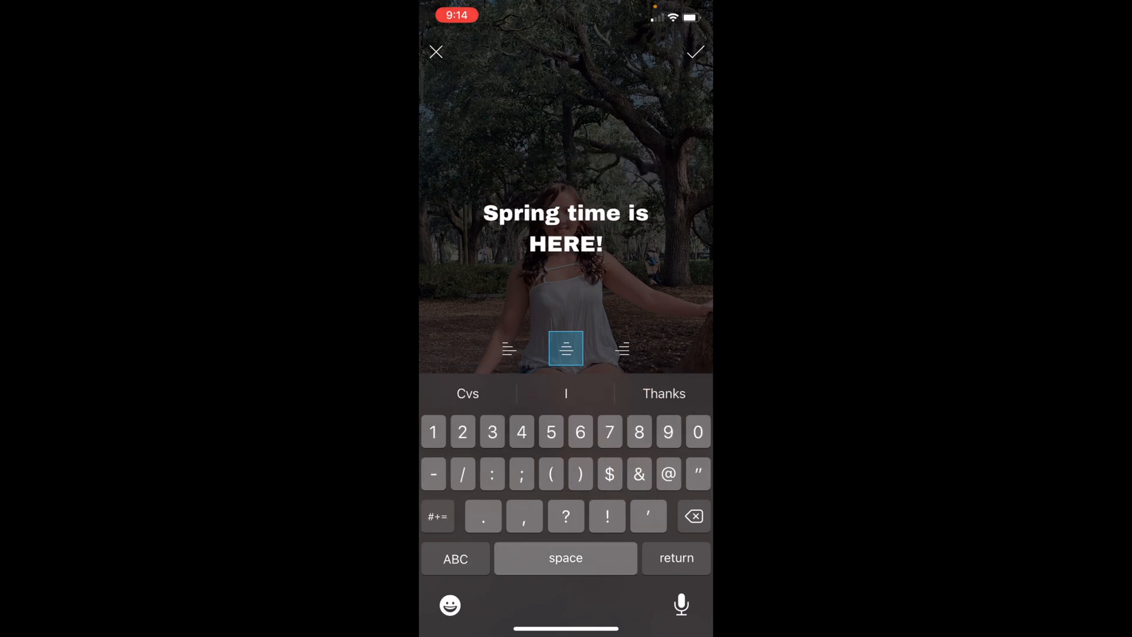
left_click(695, 52)
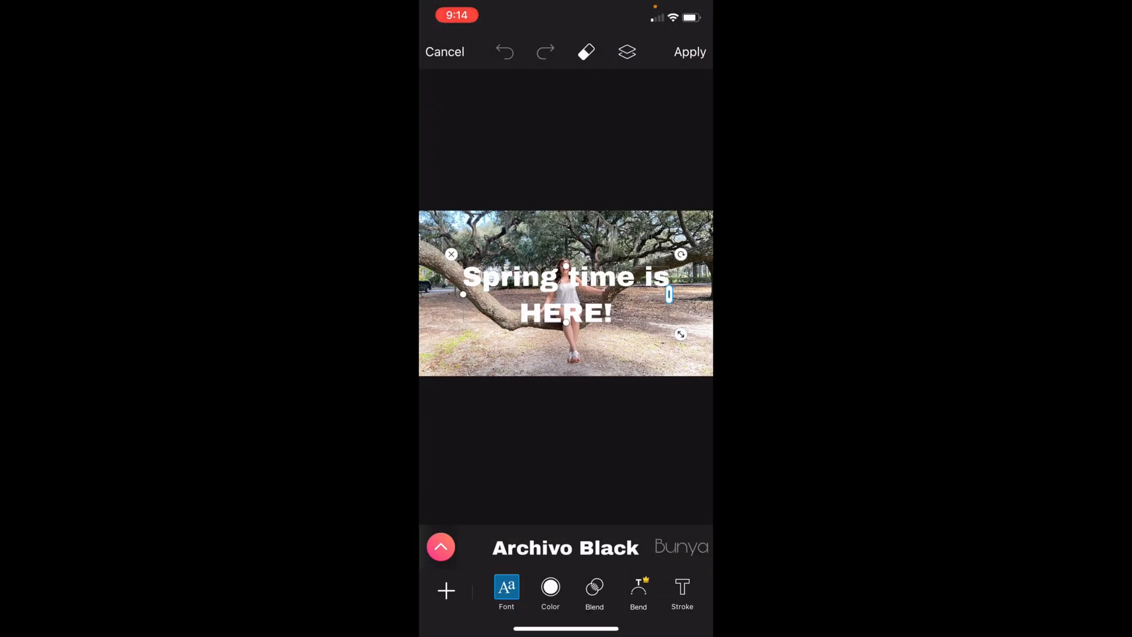
Shrink the text so it wraps as "Spring time" over "is HERE!" and move it to the upper part of the photo.
left_click_drag(566, 294, 534, 295)
left_click_drag(649, 334, 617, 330)
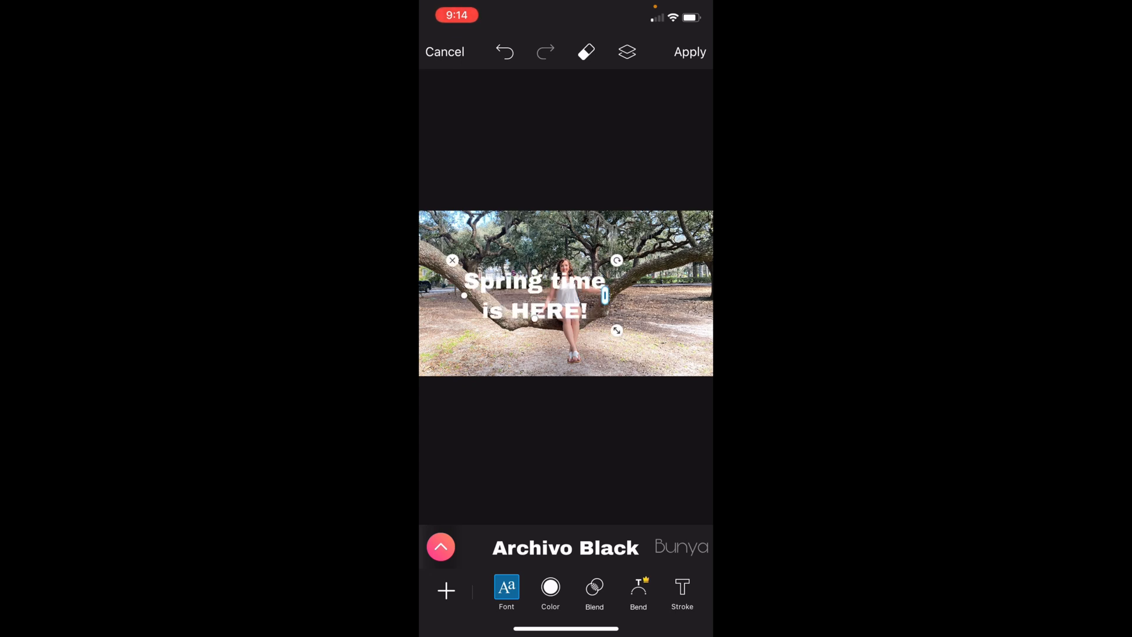
left_click_drag(534, 296, 584, 263)
Set the text's line spacing to 100 and center it so that the woman sits between the two lines.
scroll(578, 590, "right", 3)
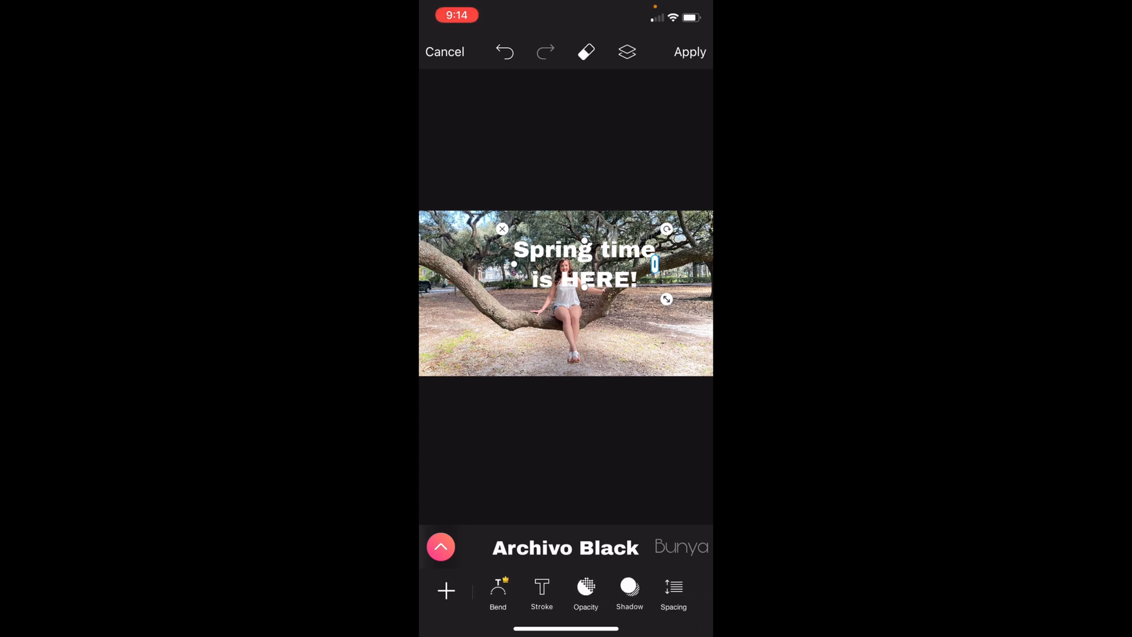
left_click(690, 587)
left_click_drag(480, 555, 665, 556)
left_click_drag(584, 265, 561, 295)
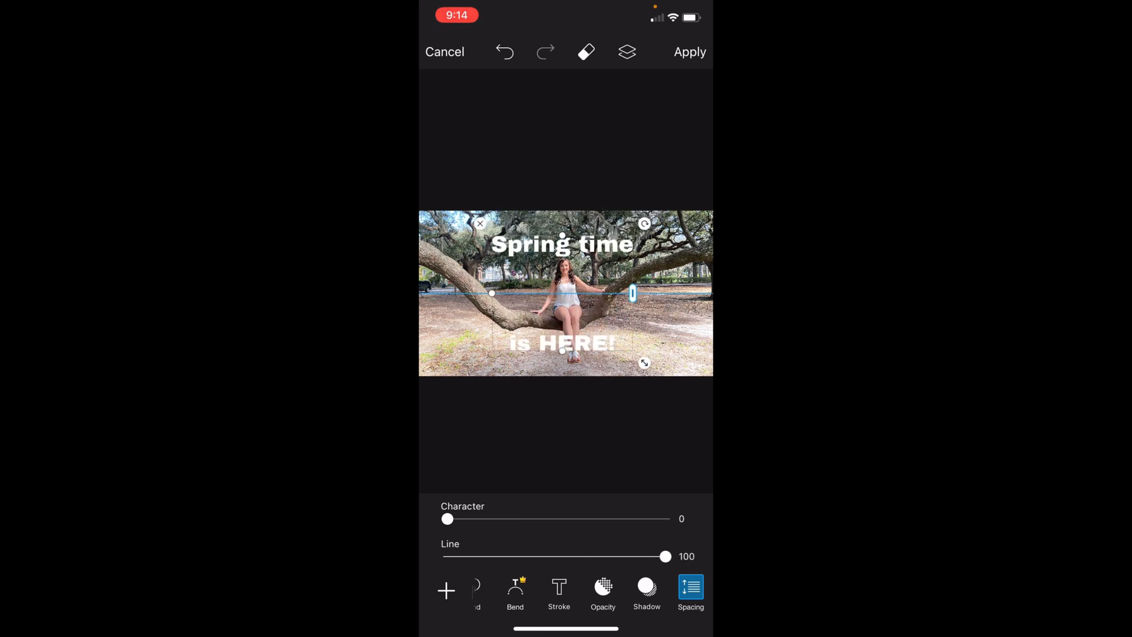
Give the text a black stroke with an amount of 100.
left_click(515, 586)
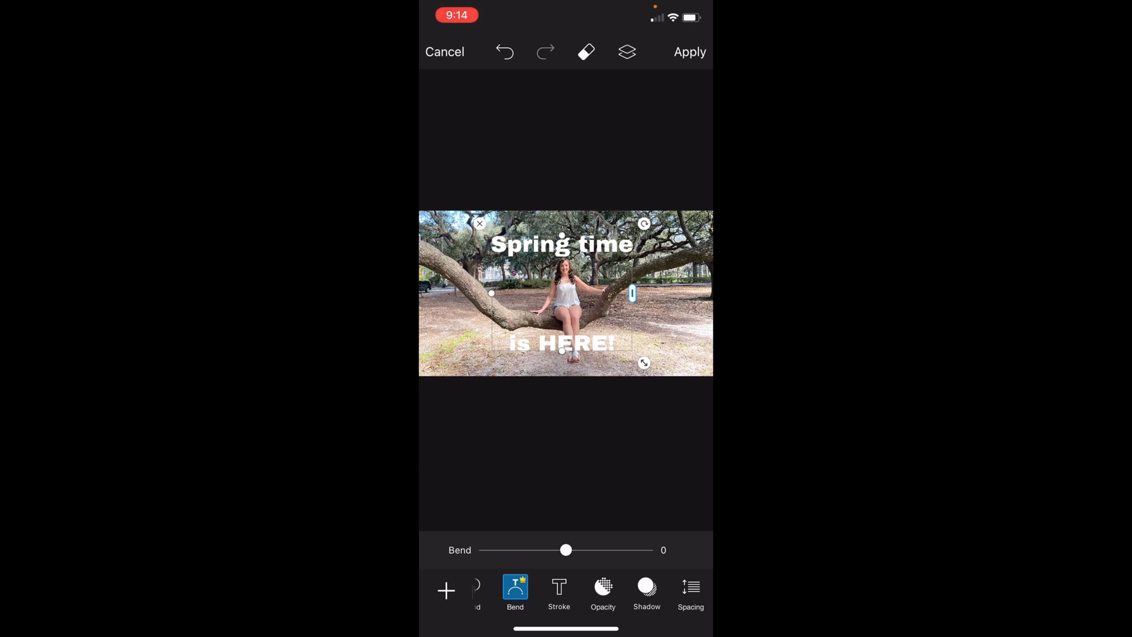
left_click(558, 587)
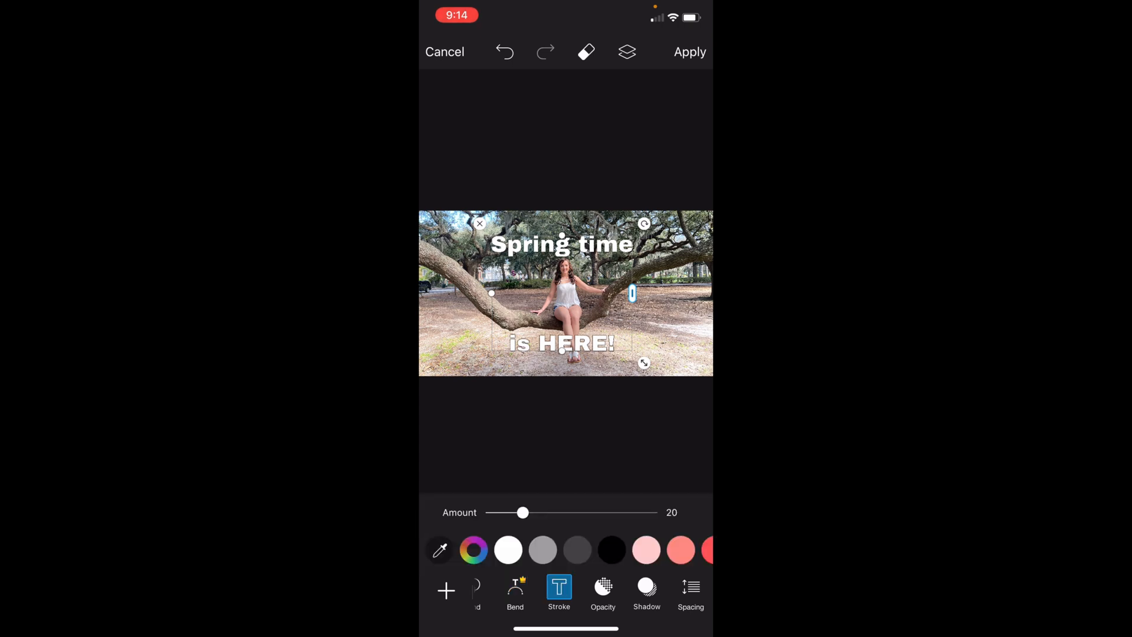
left_click(612, 550)
left_click_drag(523, 513, 652, 512)
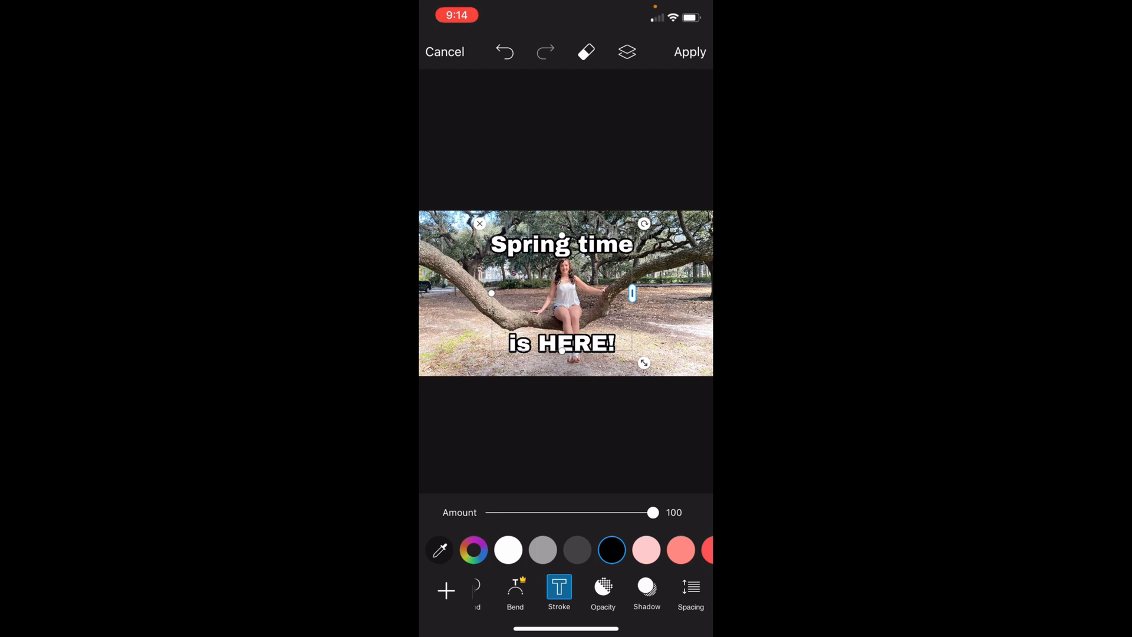
Change the fill color of the "Spring time is HERE!" text to light pink.
left_click_drag(559, 591, 662, 591)
left_click(534, 592)
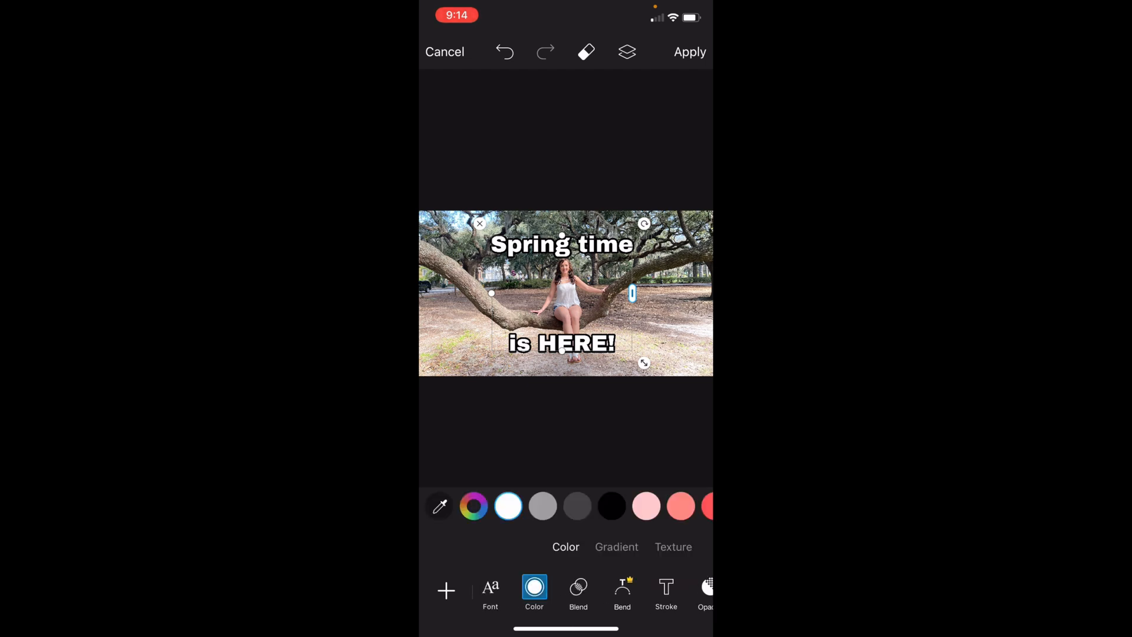
left_click(646, 505)
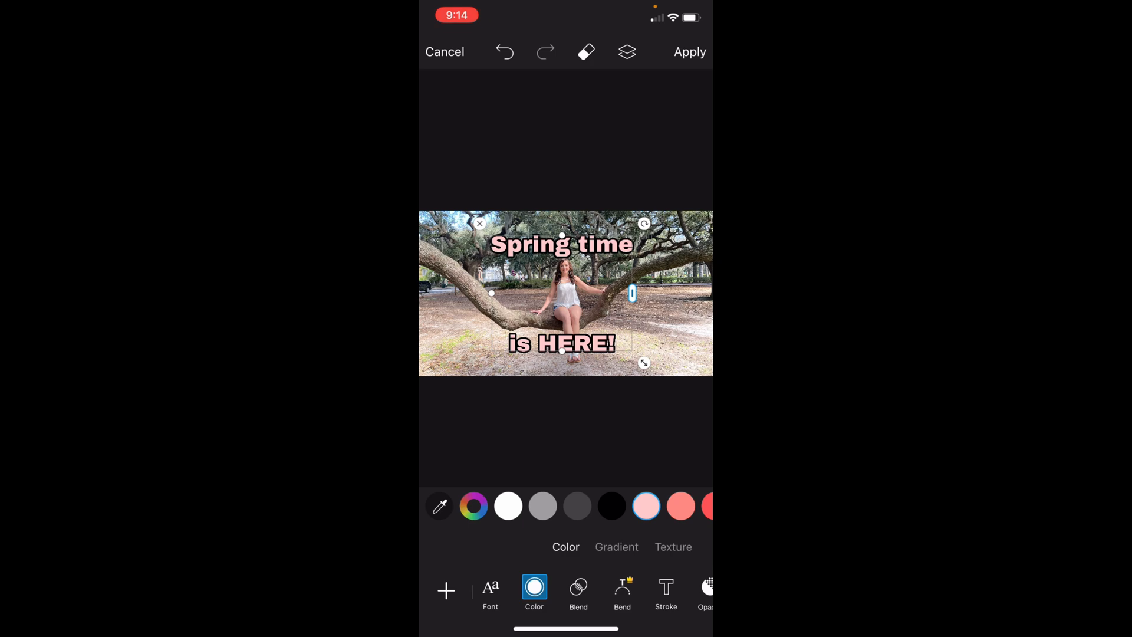